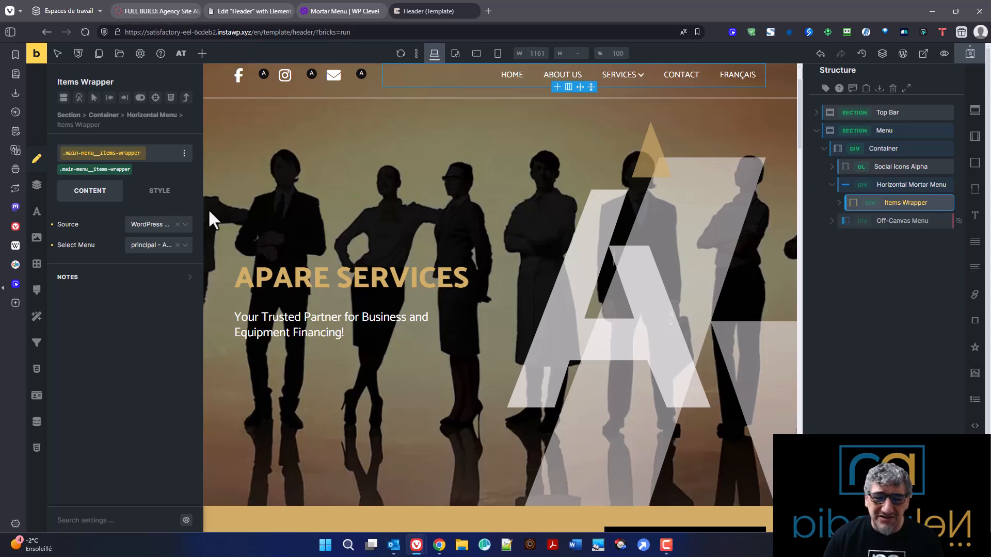
Review the available source types and WordPress menus for the Items Wrapper.
left_click(129, 225)
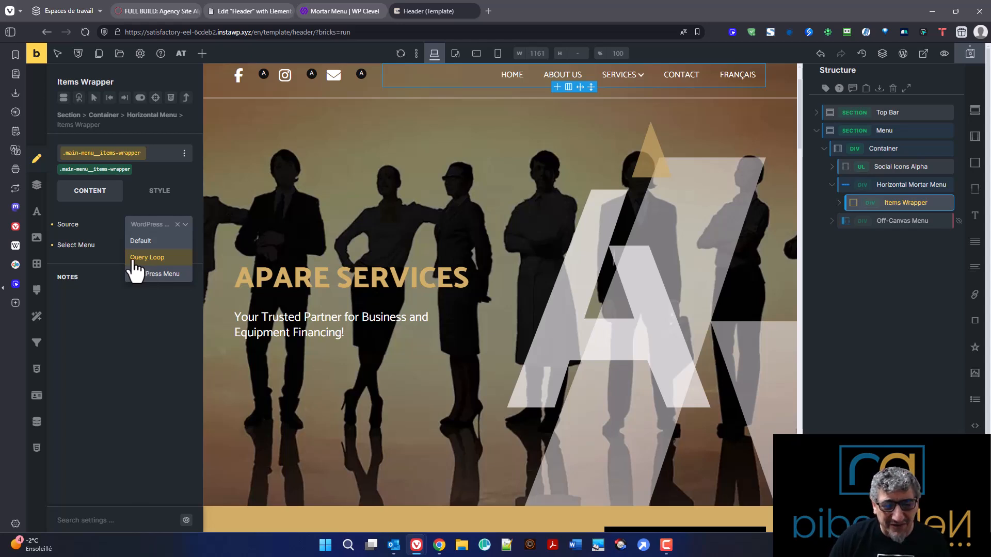
left_click(172, 275)
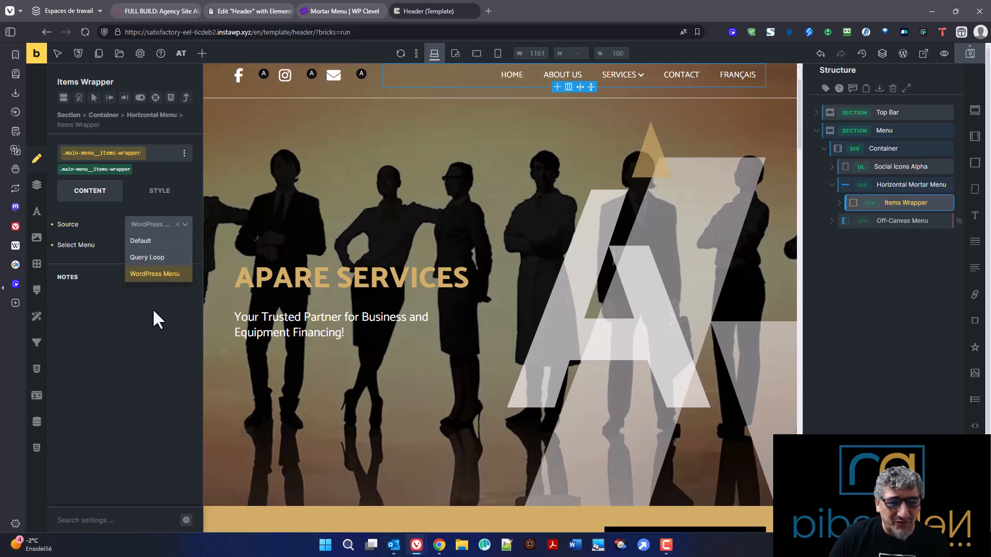
left_click(142, 252)
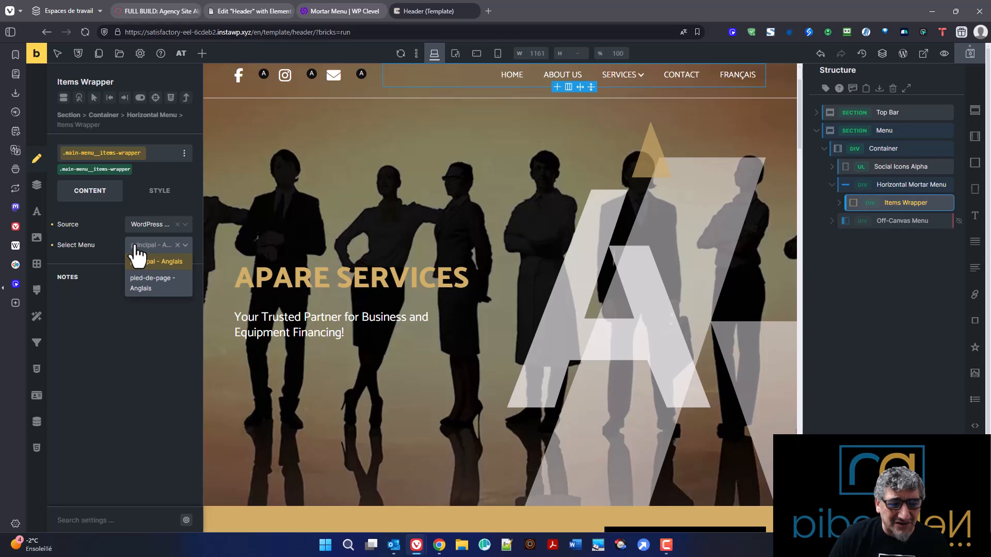
left_click(114, 363)
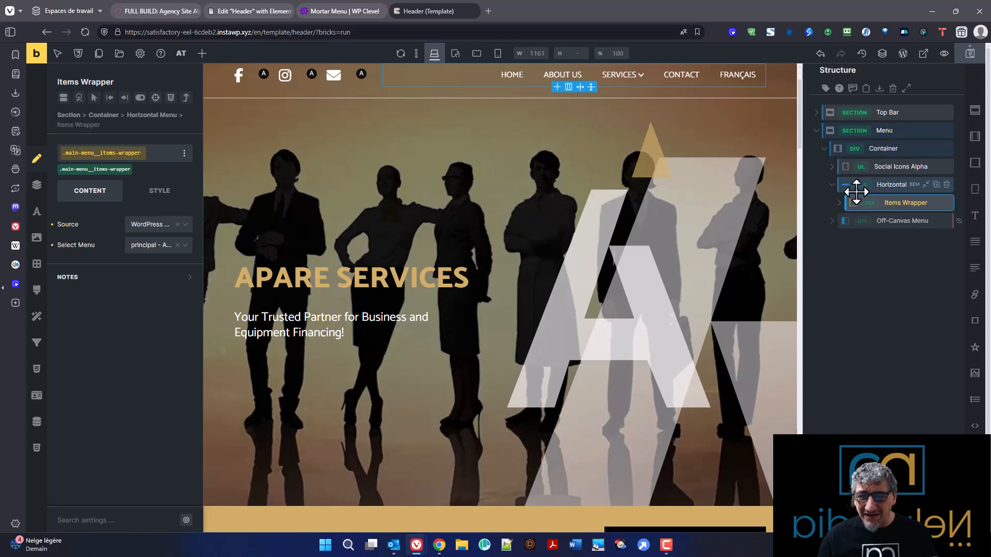
Reset the Items Wrapper's source to Default and expand it in the structure to show its menu items.
left_click(149, 231)
left_click(153, 244)
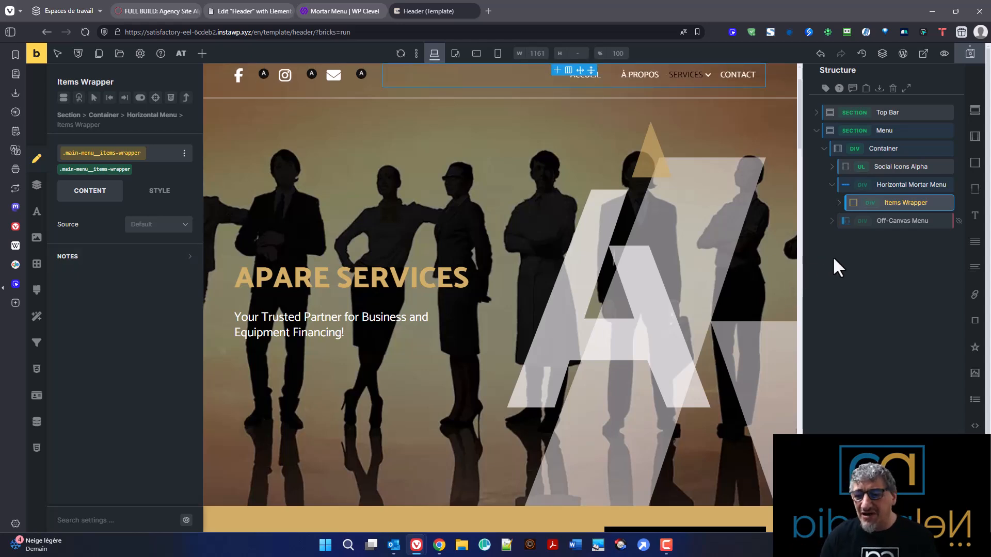
left_click(838, 202)
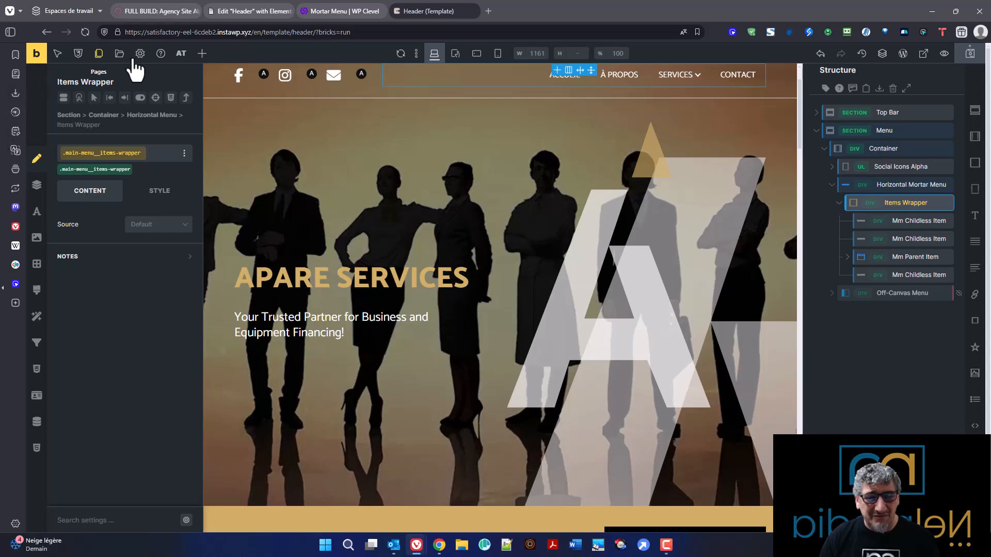
Browse the element library down to the Mortar Menu elements and compare them with the items inside the Items Wrapper.
left_click(202, 54)
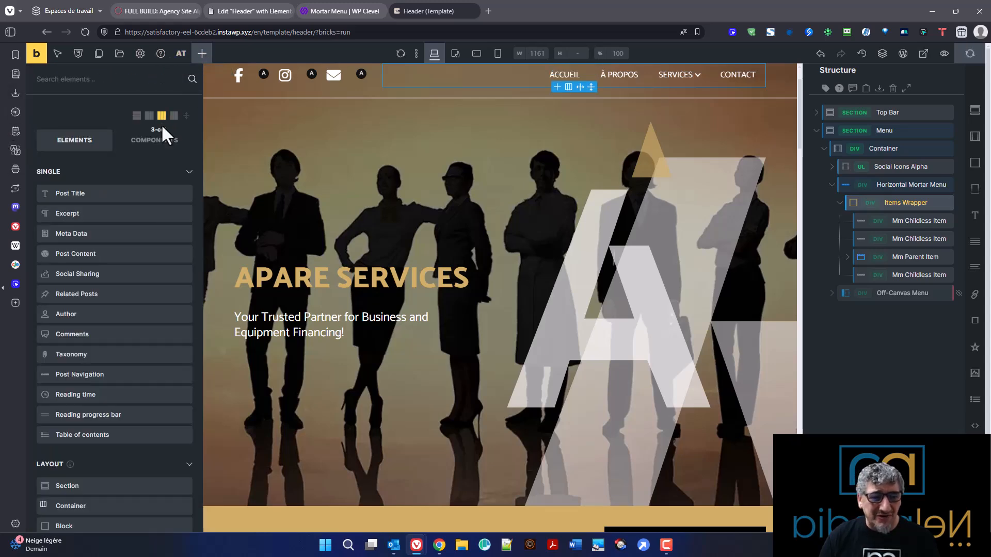
scroll(108, 269, "down", 8)
scroll(111, 304, "down", 15)
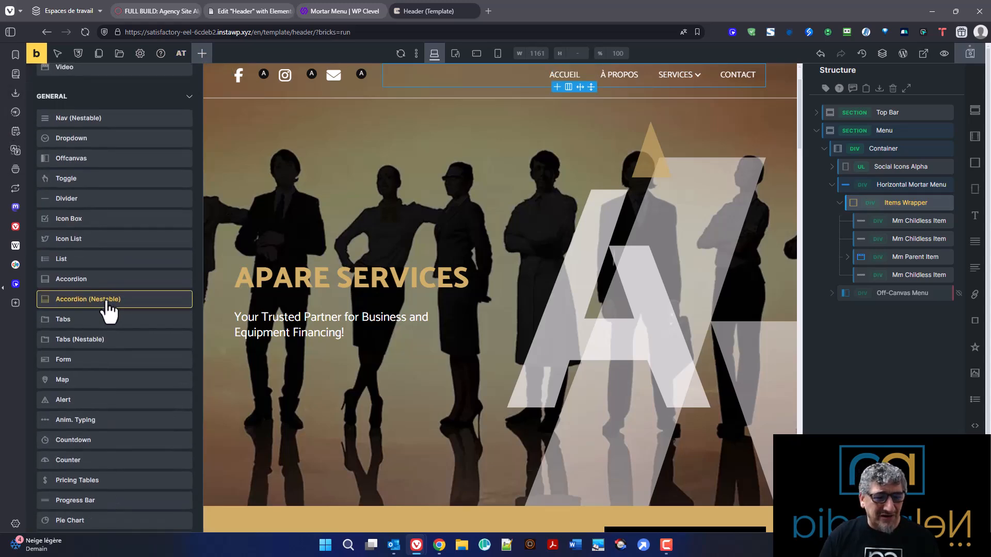
scroll(124, 292, "down", 1)
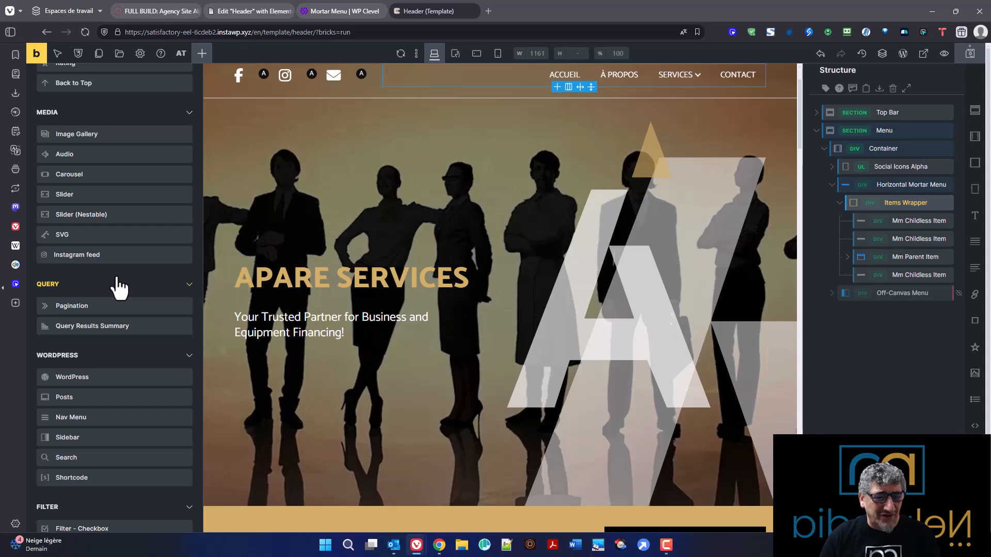
scroll(119, 297, "down", 3)
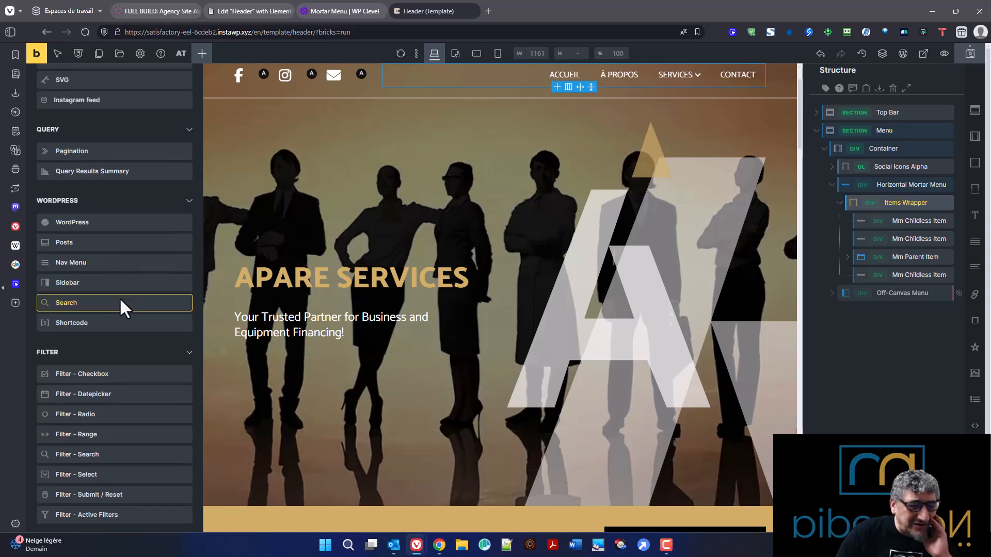
scroll(120, 299, "down", 9)
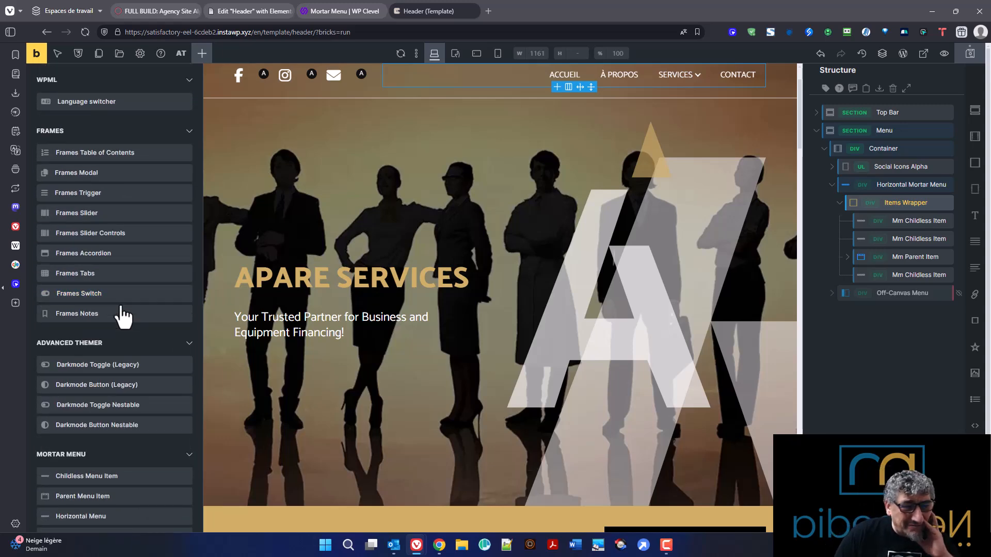
scroll(122, 320, "down", 4)
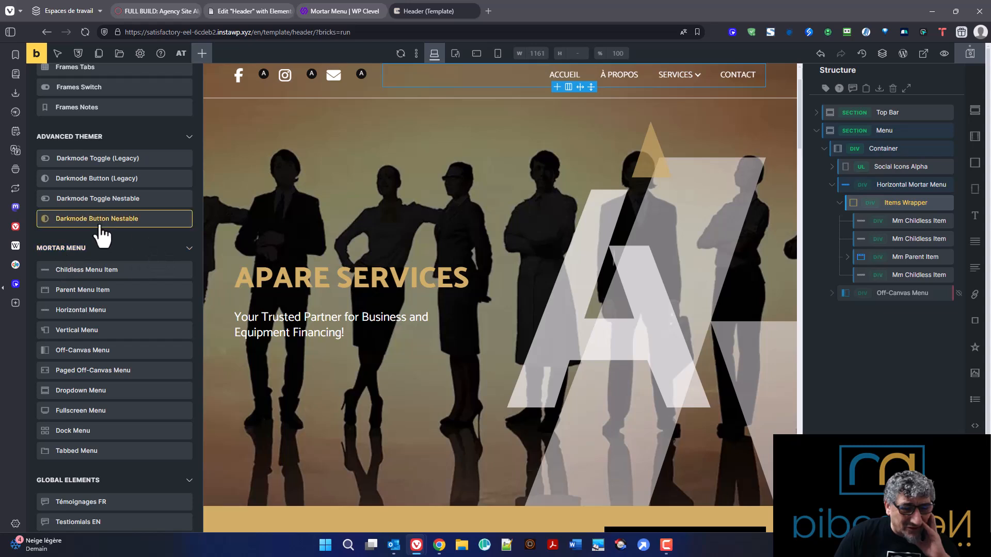
scroll(119, 273, "down", 1)
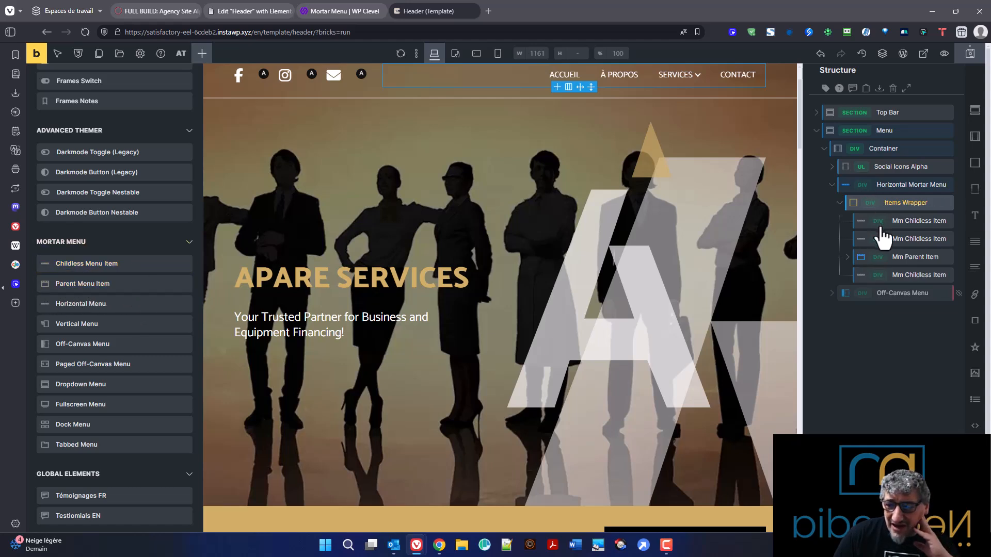
left_click_drag(891, 279, 893, 223)
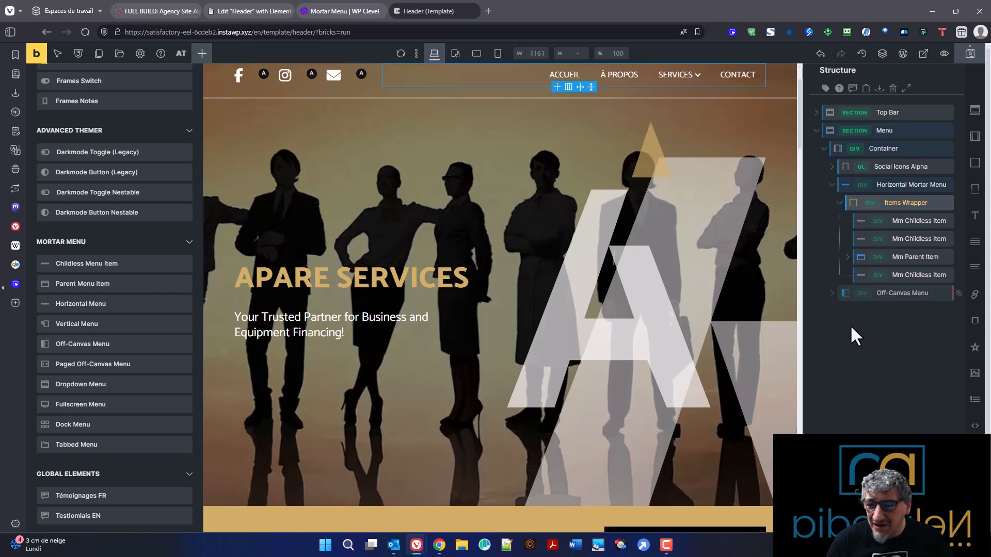
Set the label of the first childless menu item in the Items Wrapper to "Home".
left_click(859, 224)
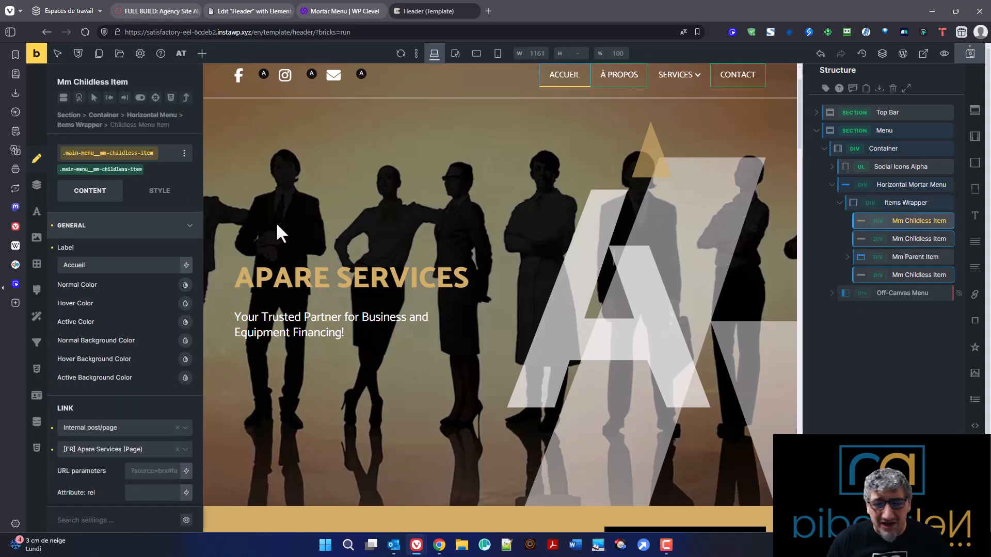
double_click(119, 269)
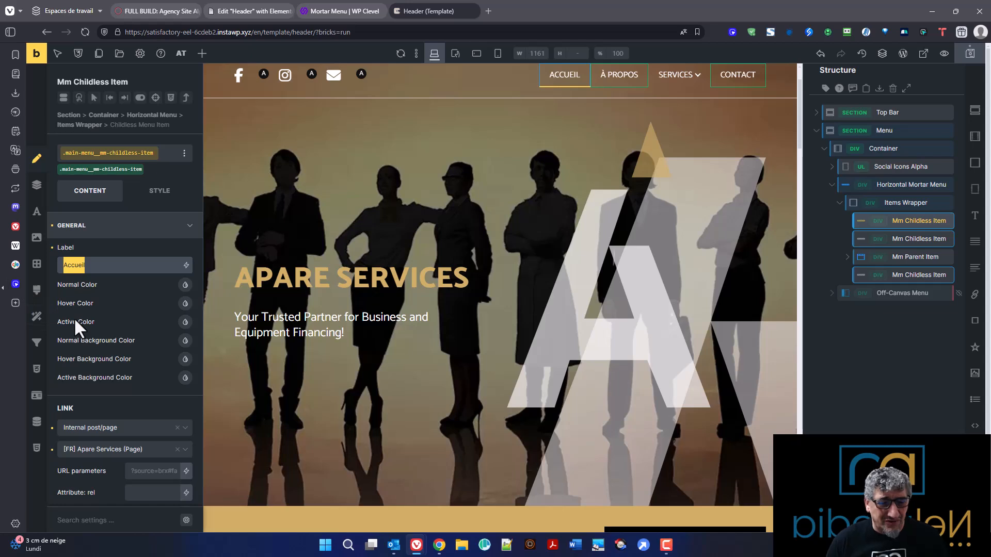
type("Home")
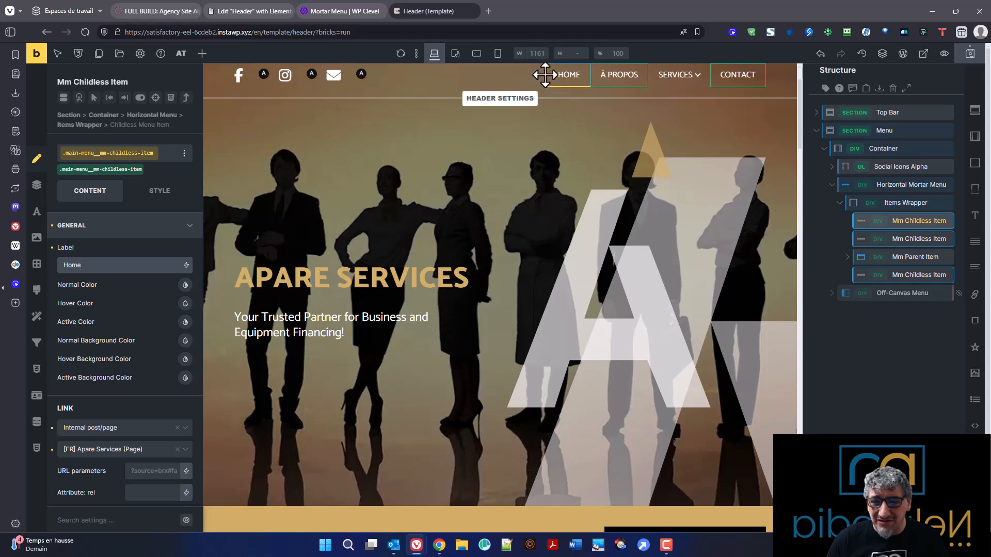
Set the label of the second childless menu item in the Items Wrapper to "About us".
left_click(858, 239)
left_click_drag(110, 265, 44, 268)
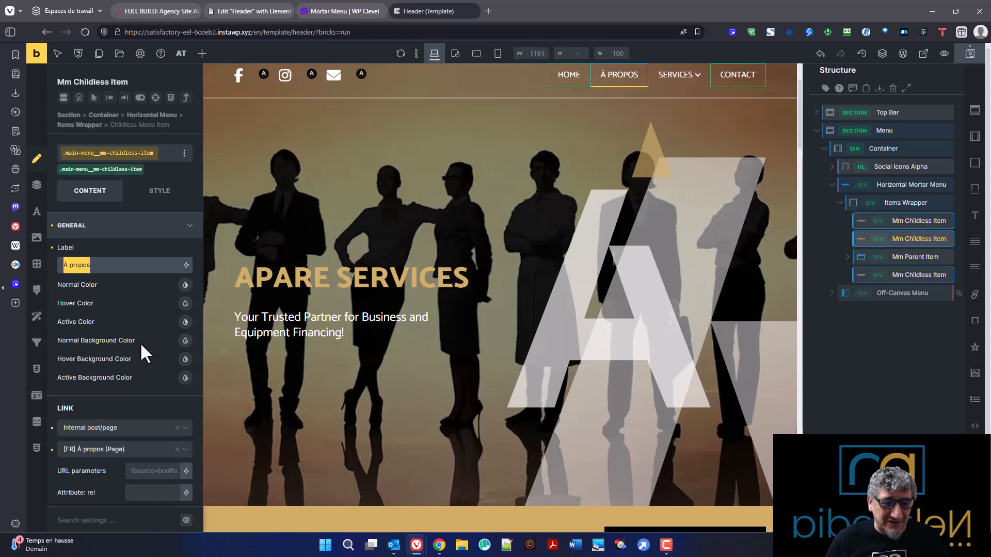
type("About us")
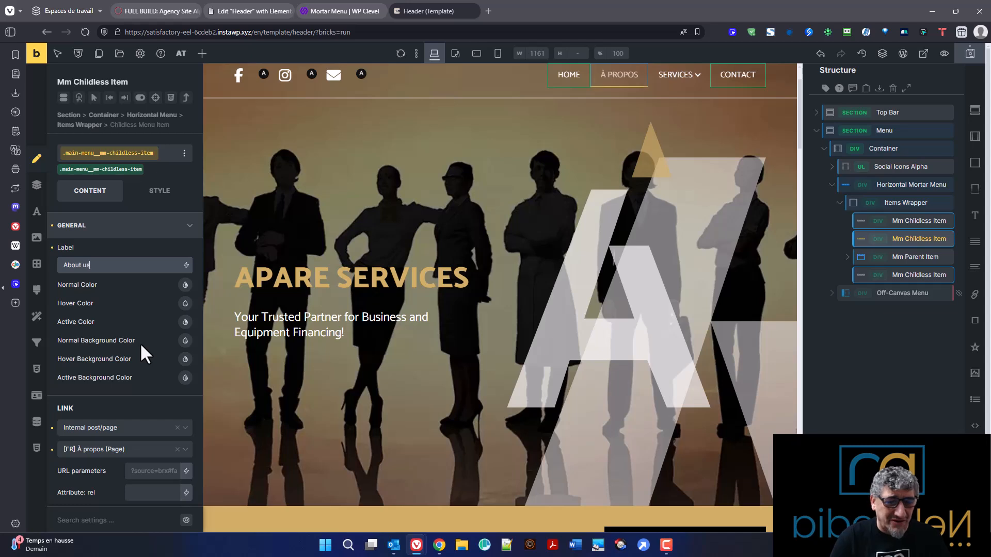
Inspect the Services parent menu item with its submenu, and look through the available elements.
left_click(877, 257)
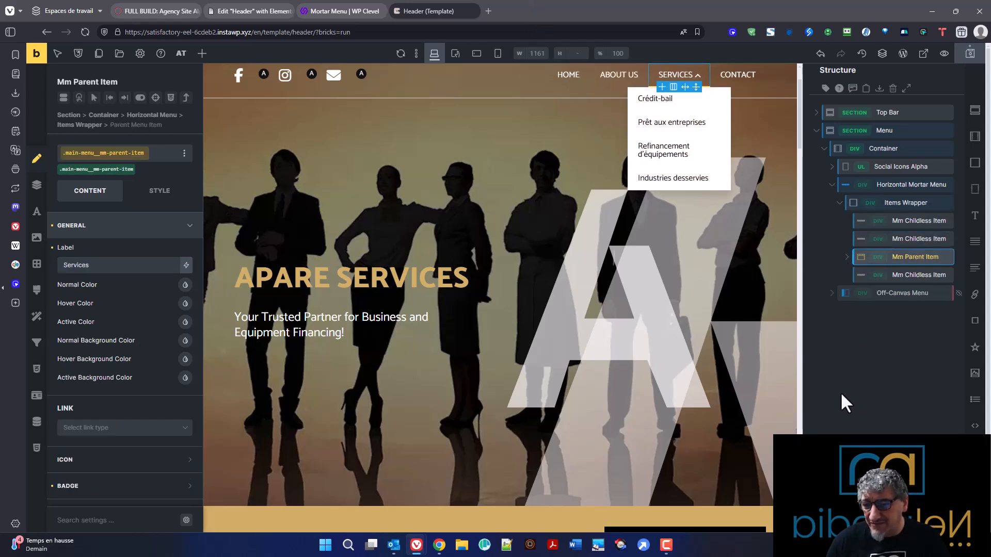
left_click(201, 53)
scroll(140, 362, "down", 8)
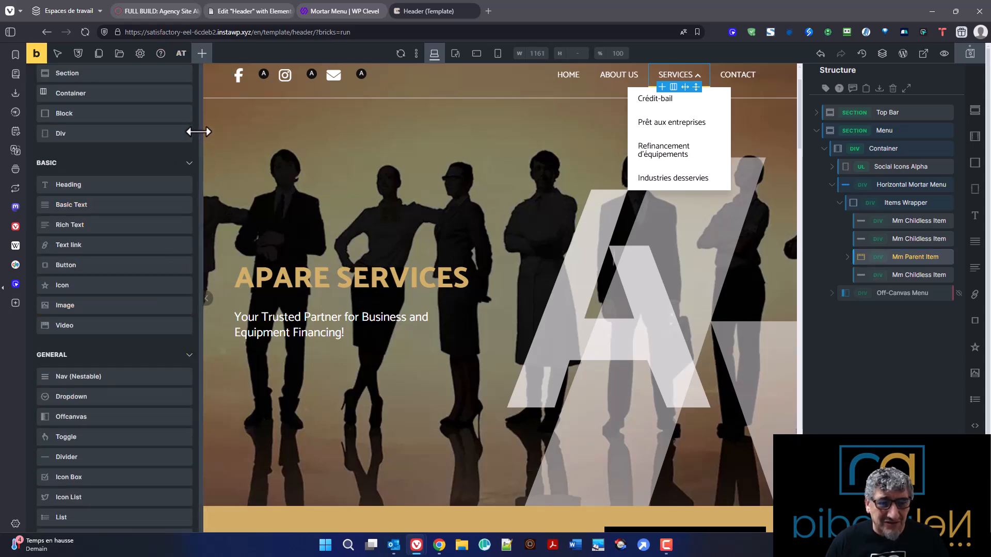
scroll(185, 170, "up", 7)
scroll(180, 139, "down", 5)
scroll(178, 129, "up", 5)
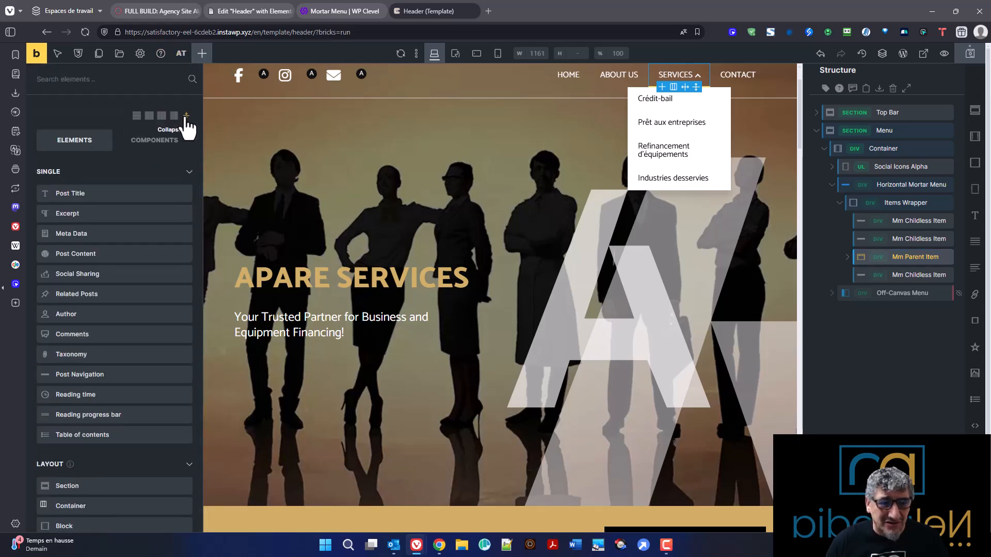
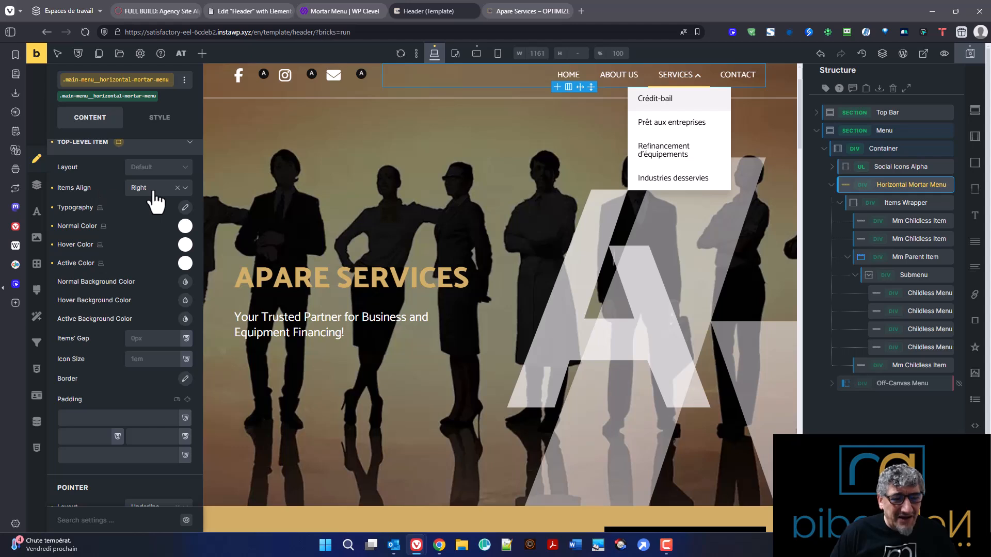
Try Left and Center alignment for the Horizontal Mortar Menu's top-level items, and set the alignment to Justify.
left_click(149, 189)
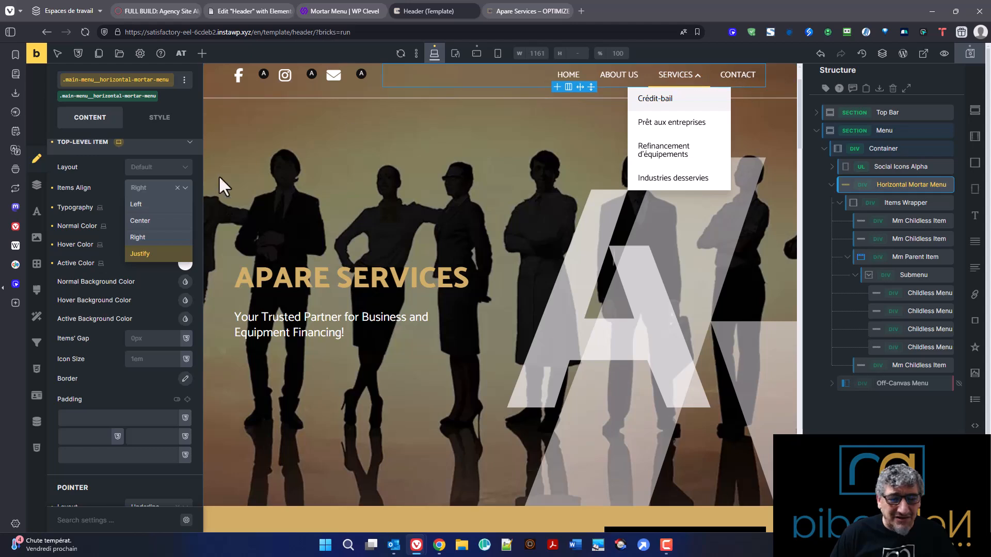
left_click(135, 205)
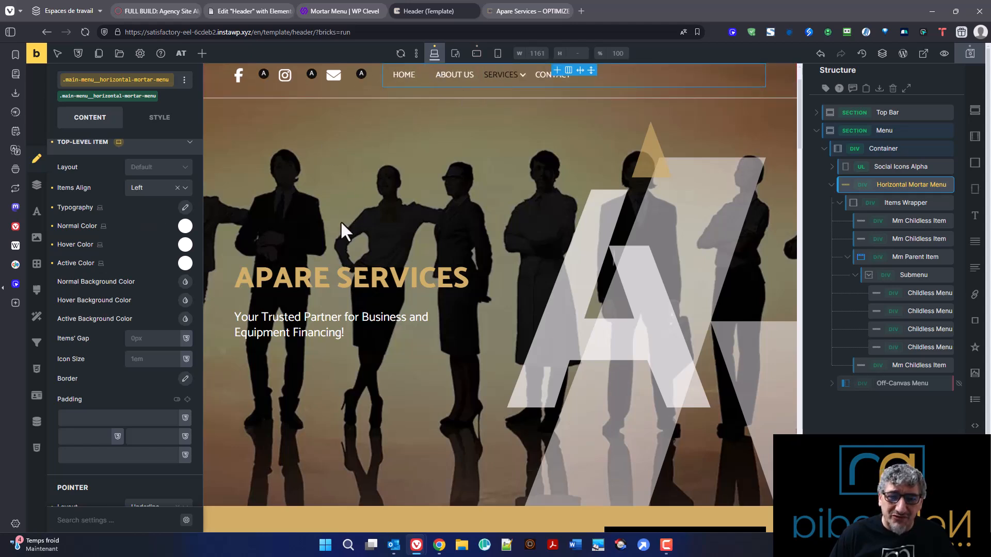
left_click(152, 190)
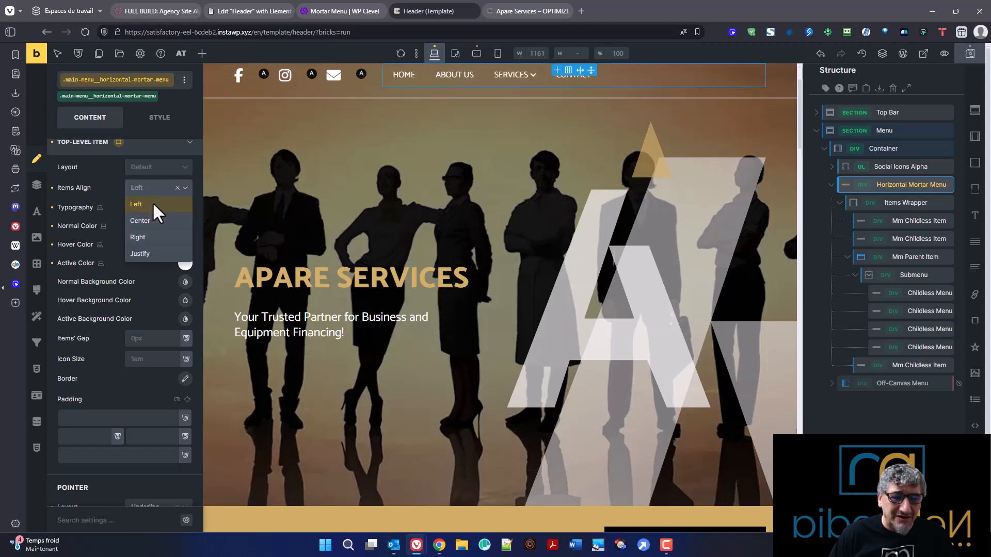
left_click(158, 226)
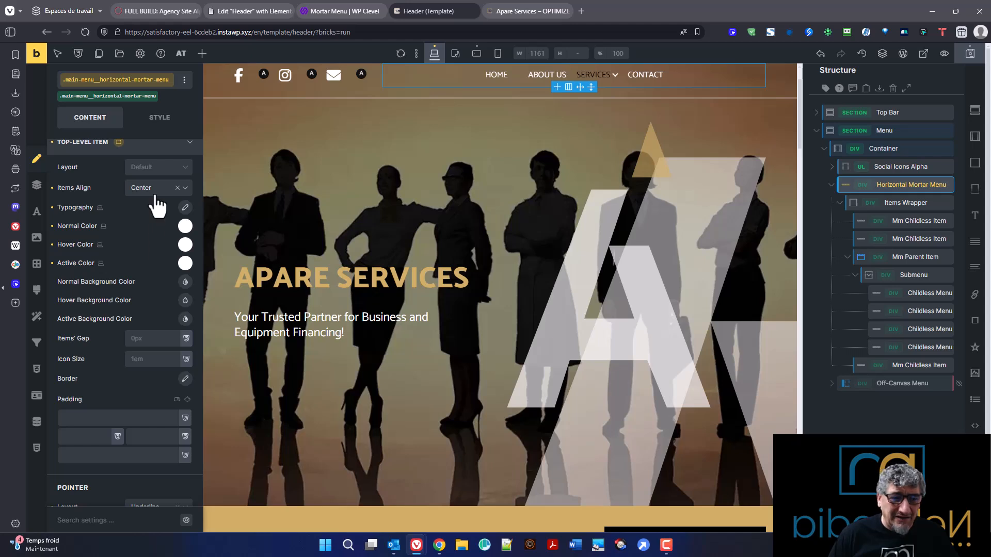
left_click(155, 190)
left_click(154, 247)
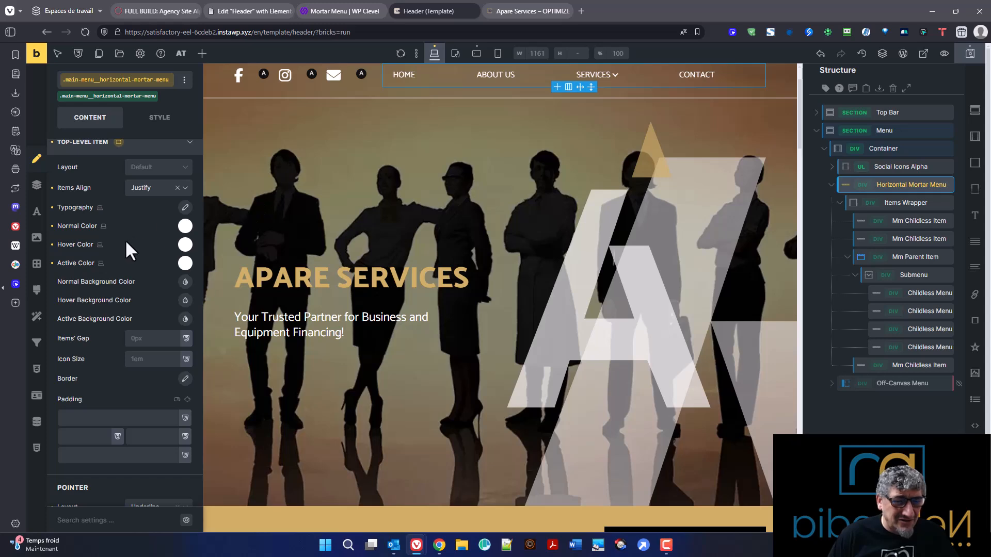
Examine the Horizontal Mortar Menu's top-level item settings, including layout, typography, padding, pointer and entrance animation.
scroll(129, 256, "down", 7)
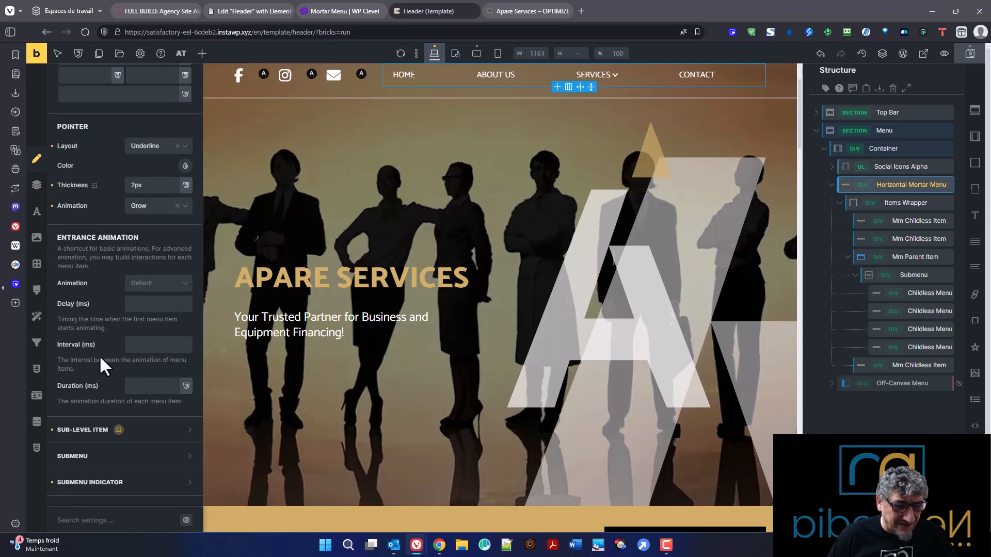
scroll(108, 360, "up", 8)
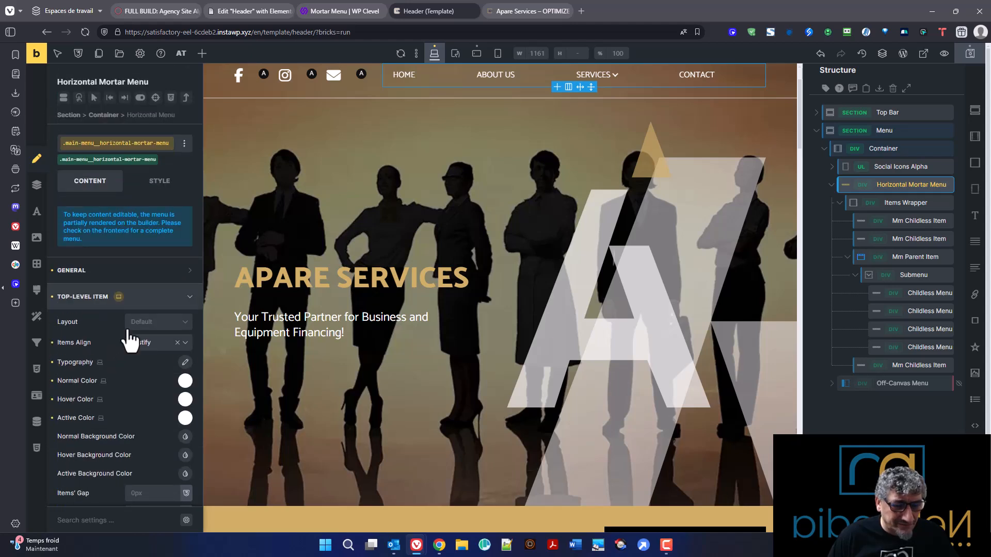
left_click(147, 324)
left_click(108, 325)
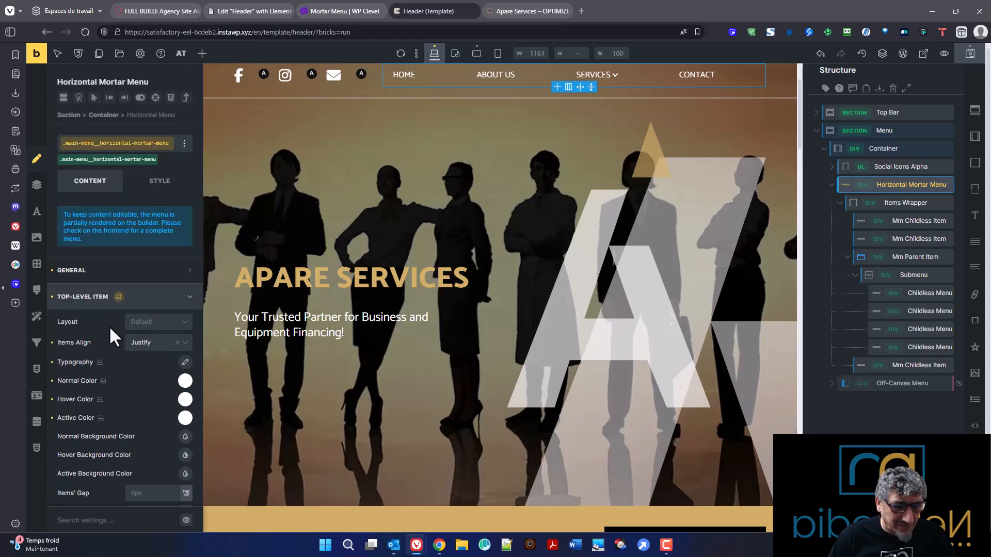
scroll(112, 323, "down", 2)
left_click(185, 260)
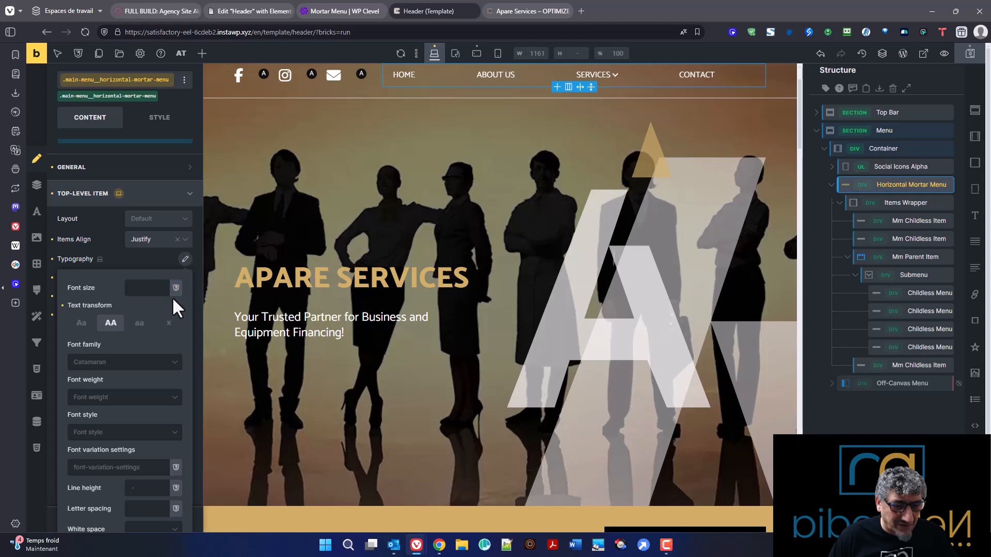
scroll(173, 300, "down", 3)
scroll(160, 314, "up", 2)
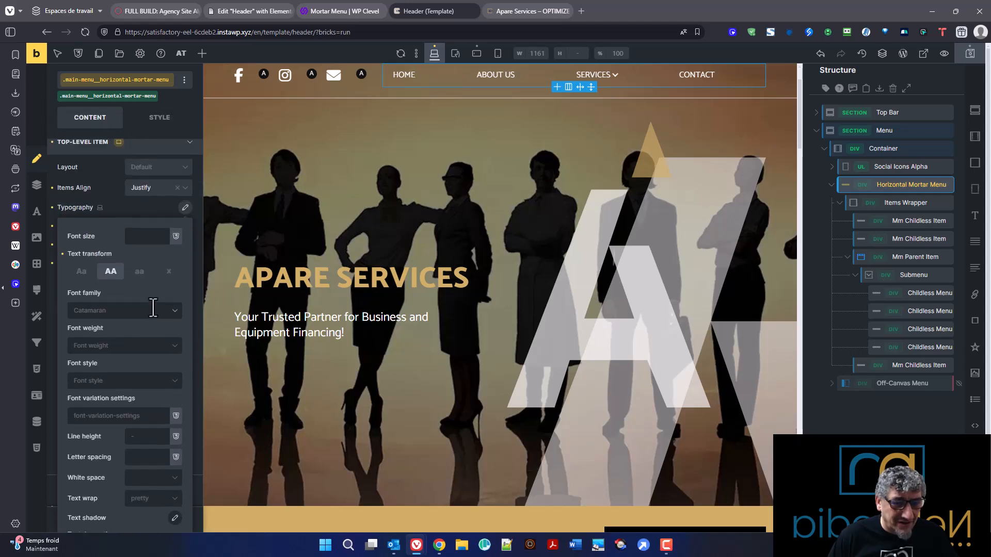
left_click(153, 208)
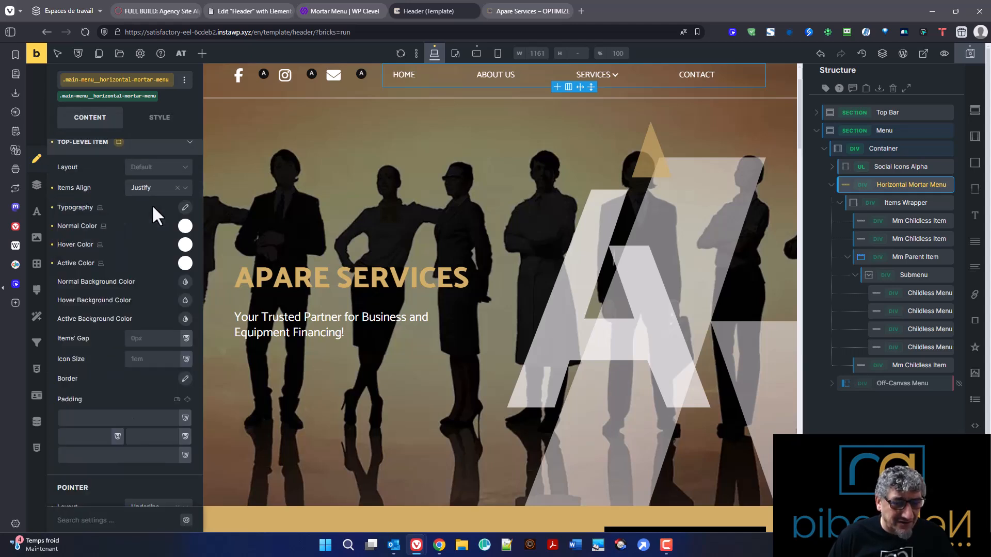
scroll(142, 332, "down", 4)
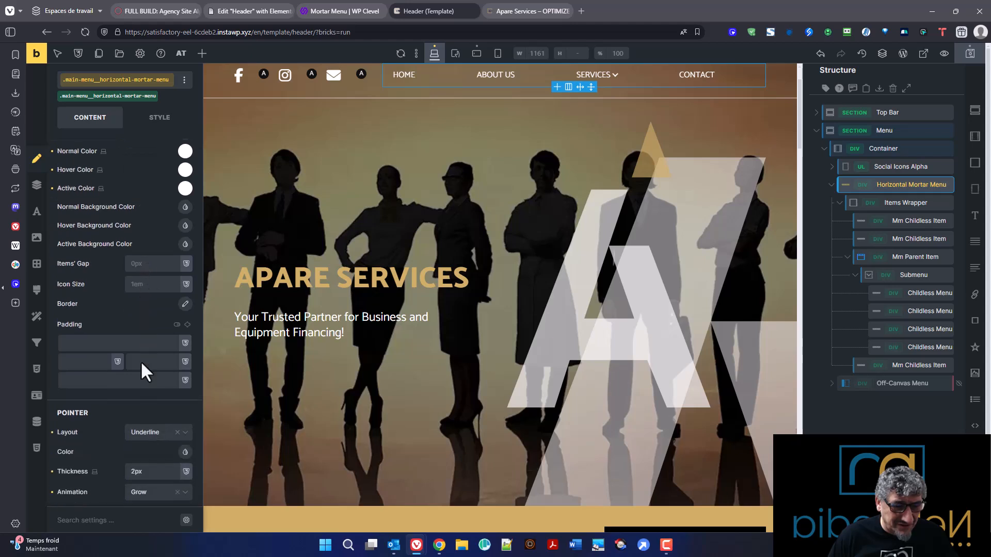
Examine the Horizontal Mortar Menu's pointer, entrance animation, submenu and general settings.
scroll(111, 377, "down", 3)
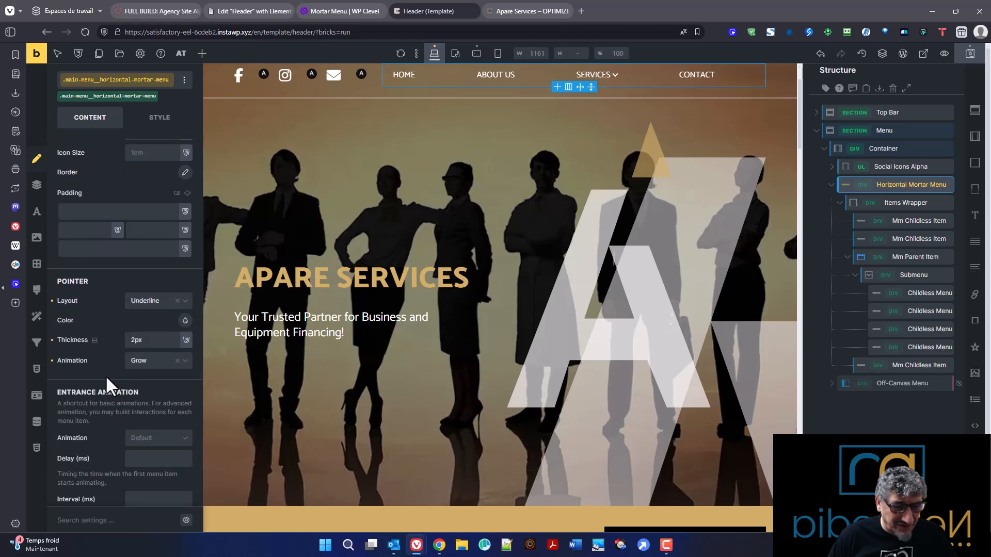
scroll(109, 367, "down", 2)
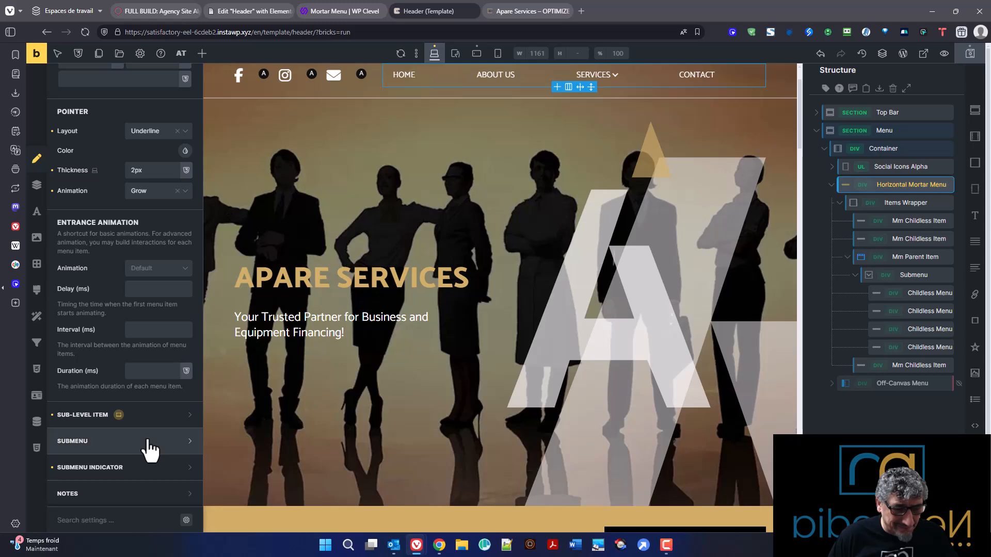
left_click(147, 442)
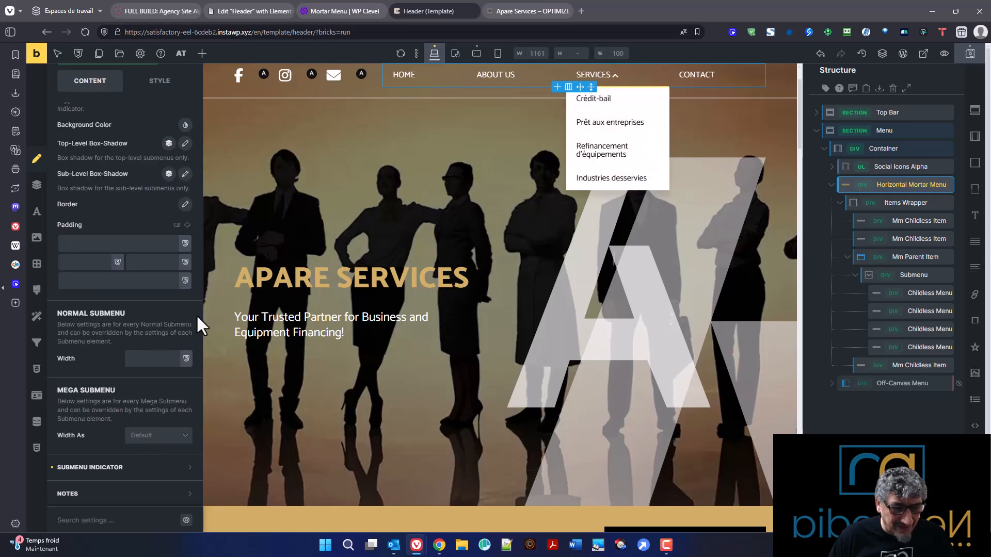
scroll(109, 325, "up", 6)
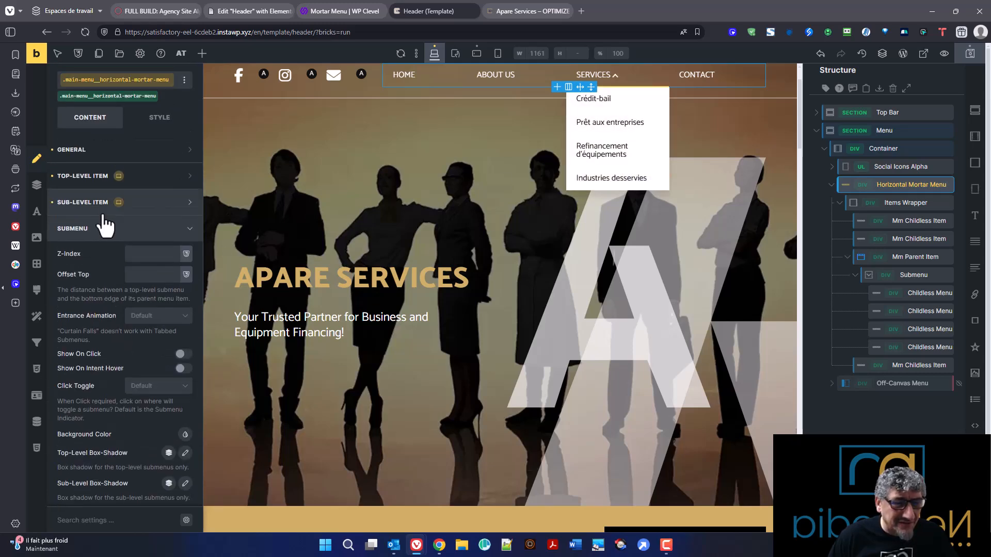
left_click(85, 176)
left_click(85, 150)
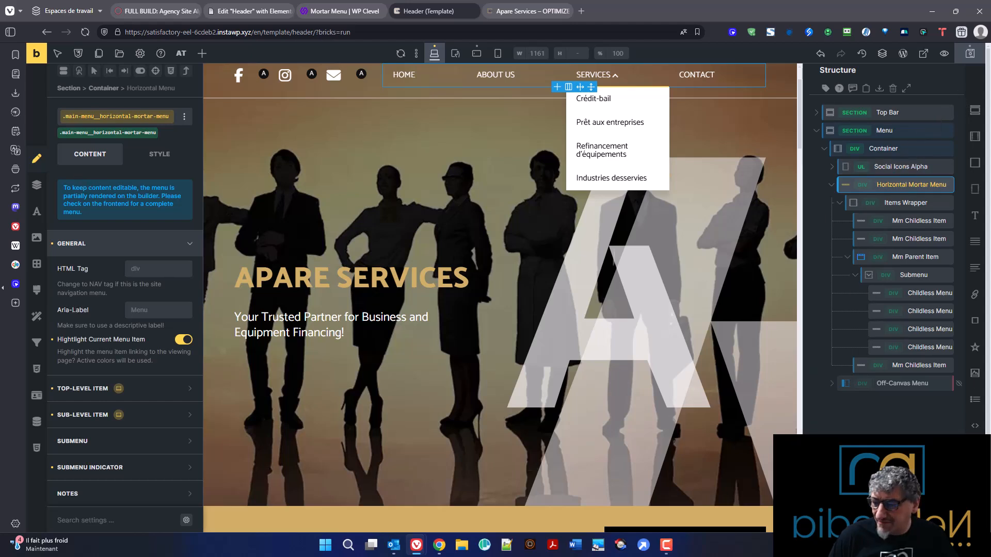
Try centering the labels of the top-level items, and clear the label alignment again.
left_click(82, 388)
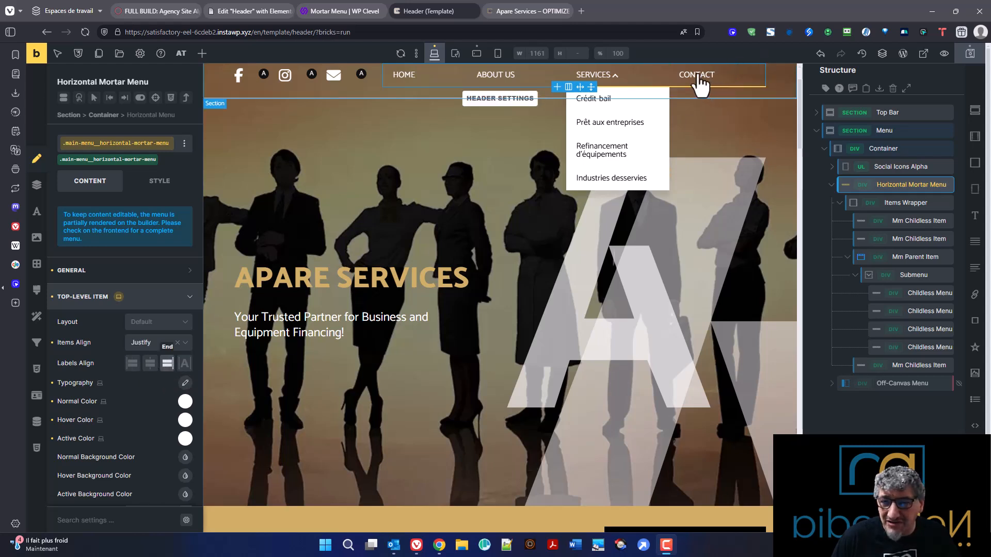
left_click(148, 366)
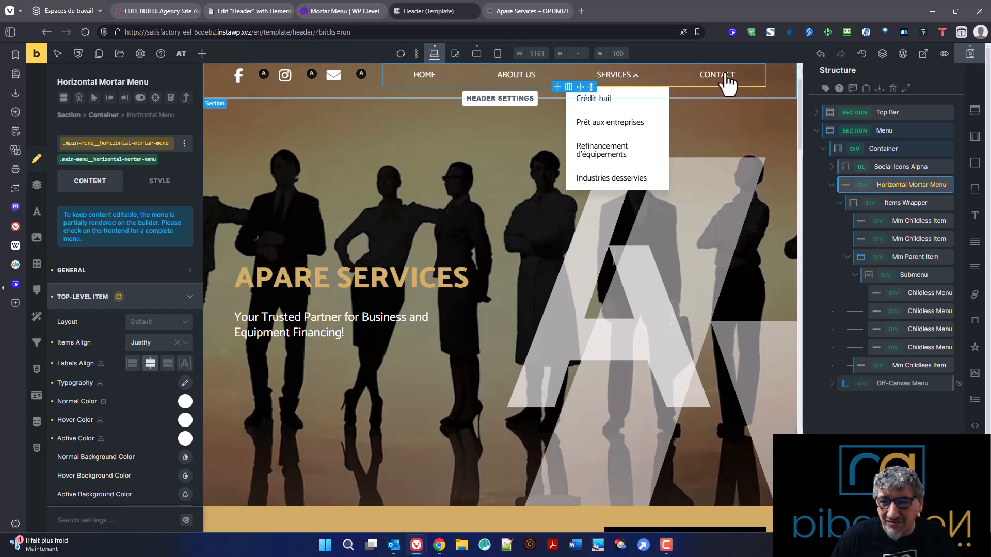
scroll(598, 76, "up", 1)
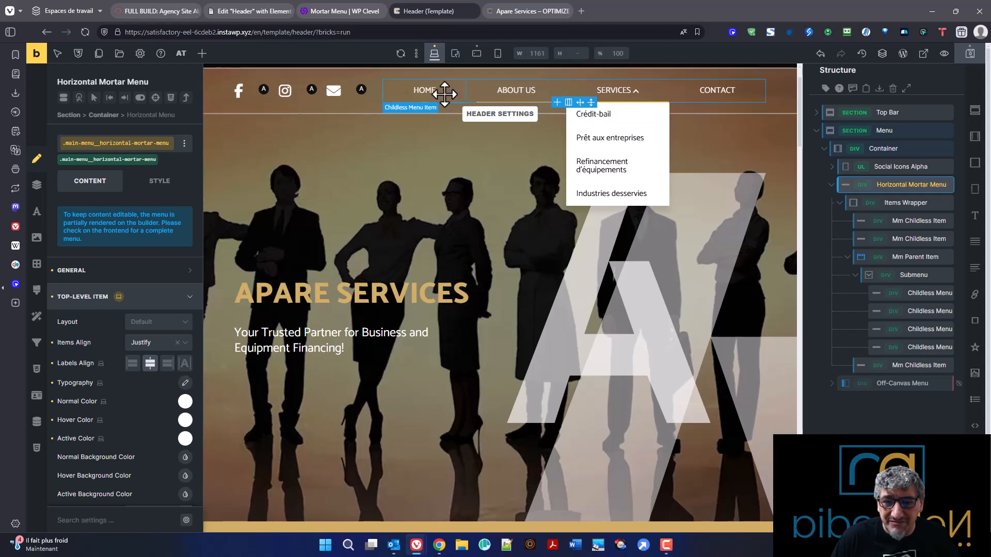
left_click(52, 363)
Set the alignment of the Horizontal Mortar Menu's top-level items to Right.
left_click(139, 349)
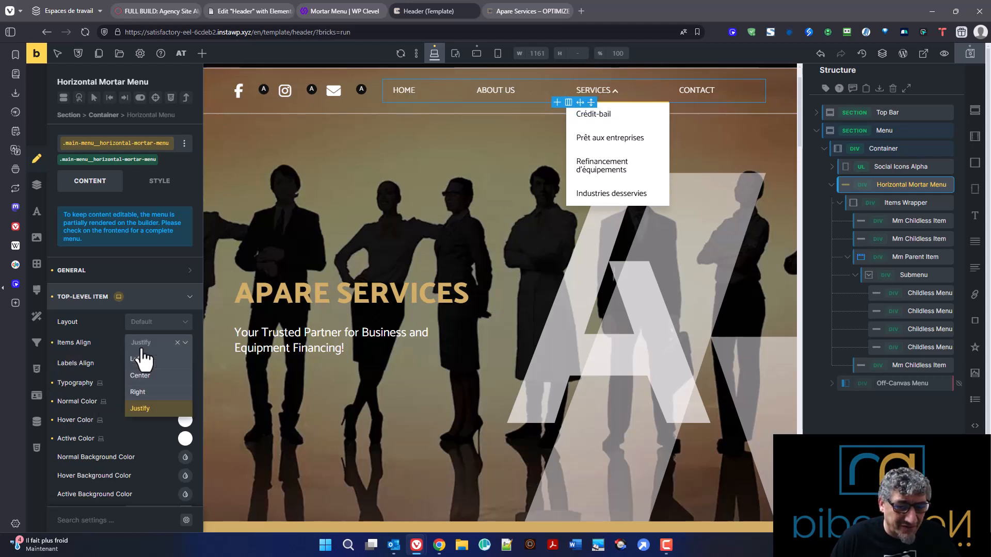
left_click(150, 399)
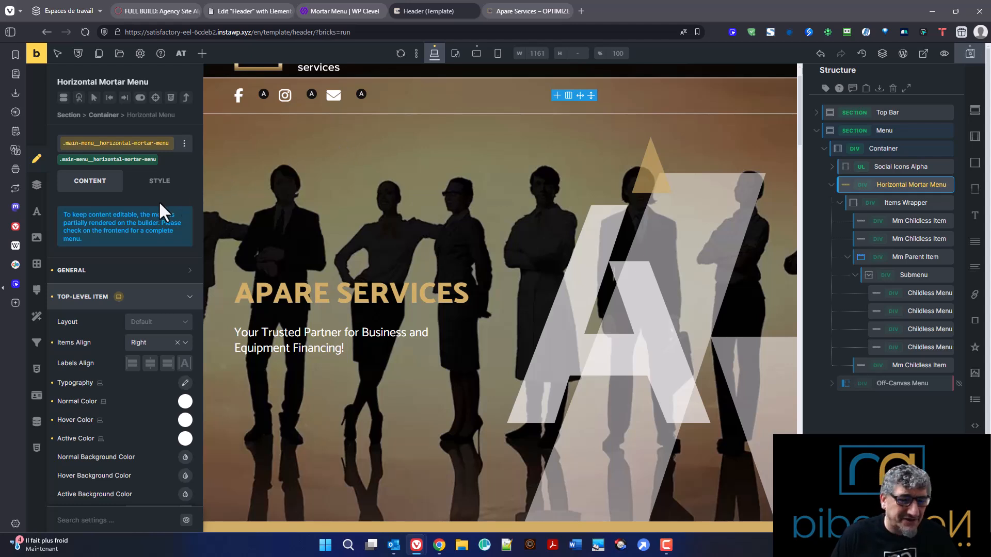
Examine the typography options for the top-level items, from font size and text transform down to text decoration.
left_click(185, 382)
scroll(122, 387, "down", 4)
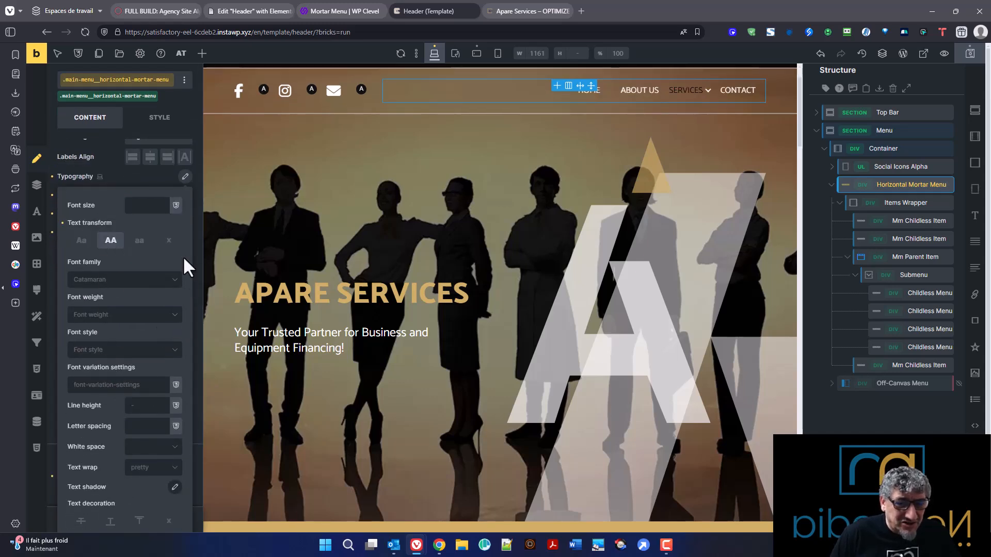
scroll(124, 380, "down", 5)
scroll(124, 380, "up", 3)
scroll(126, 387, "up", 1)
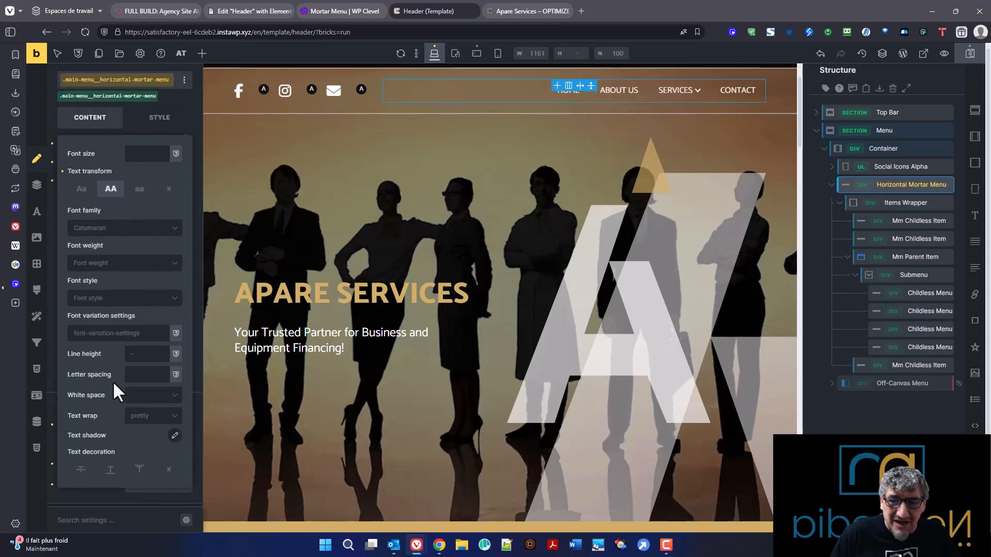
scroll(106, 222, "up", 2)
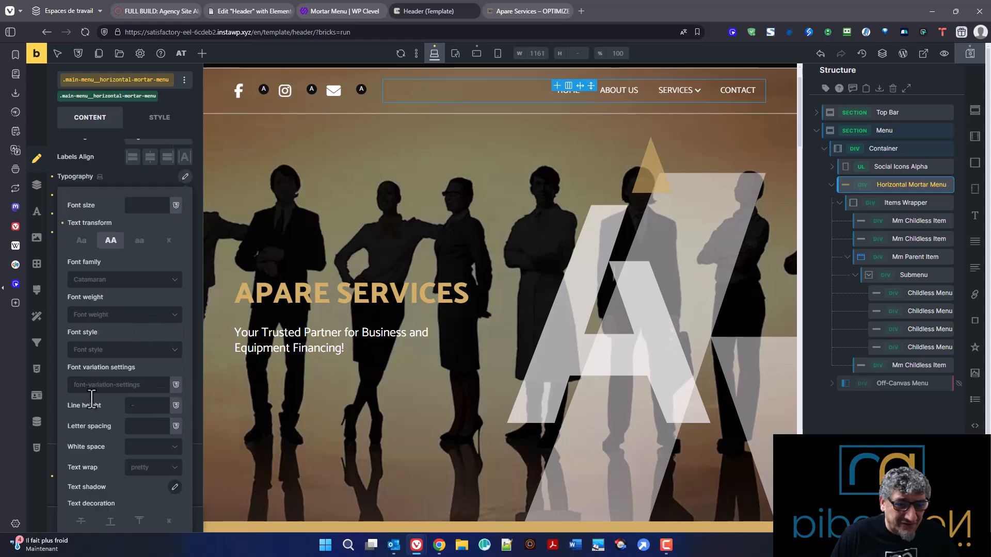
left_click(162, 177)
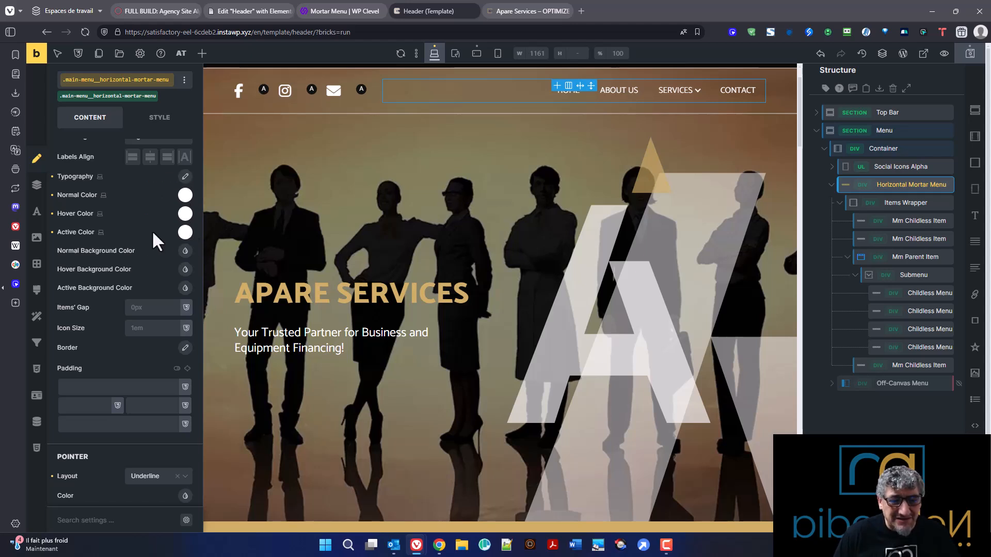
Try the base Primary color from the Automatic.css palette as the top-level items' hover color, and preview it on the menu.
left_click(183, 219)
right_click(183, 219)
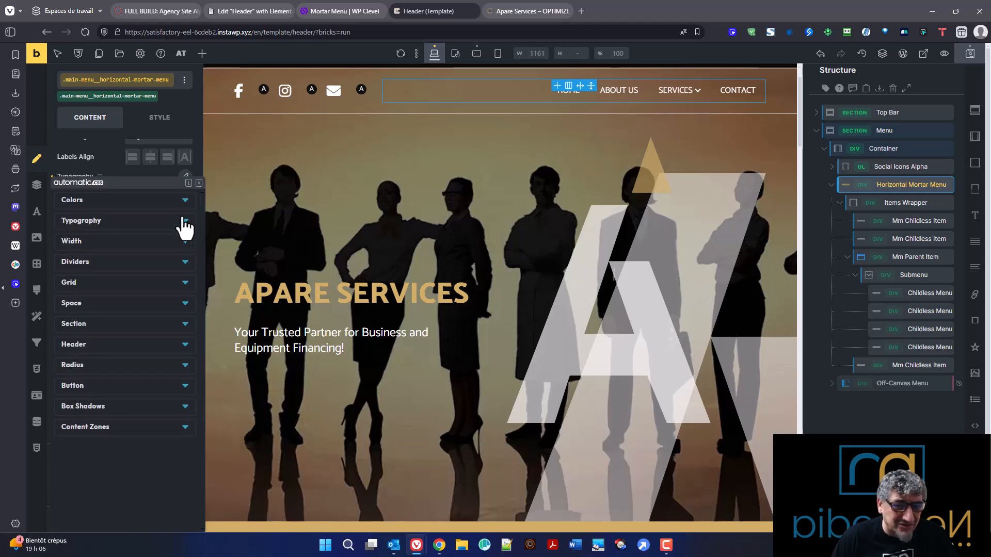
left_click(94, 201)
left_click(68, 310)
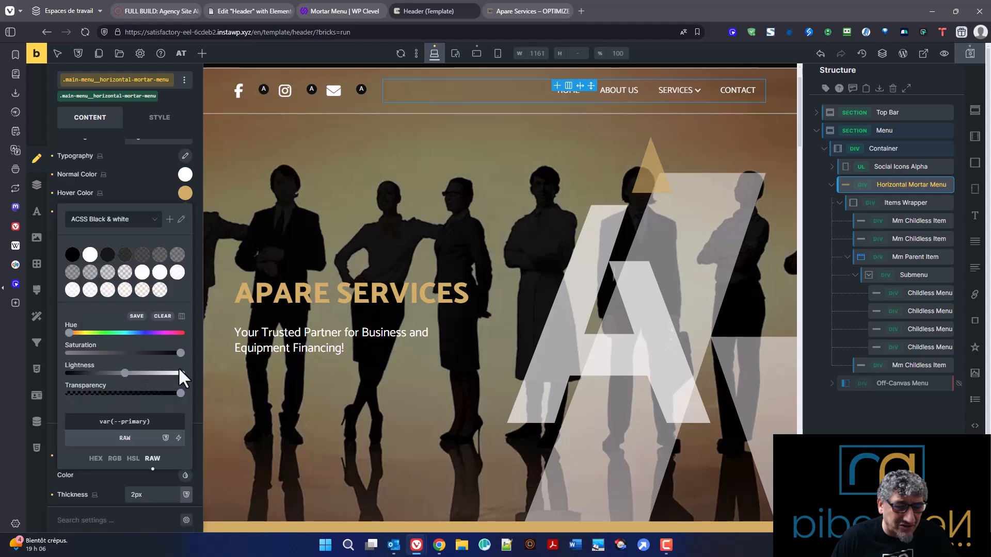
left_click(150, 196)
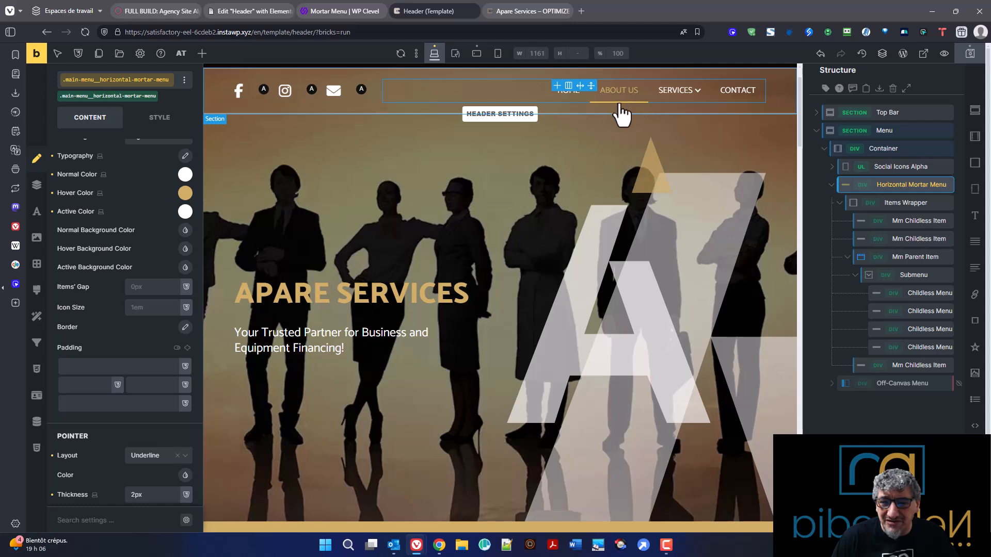
mouse_move(666, 93)
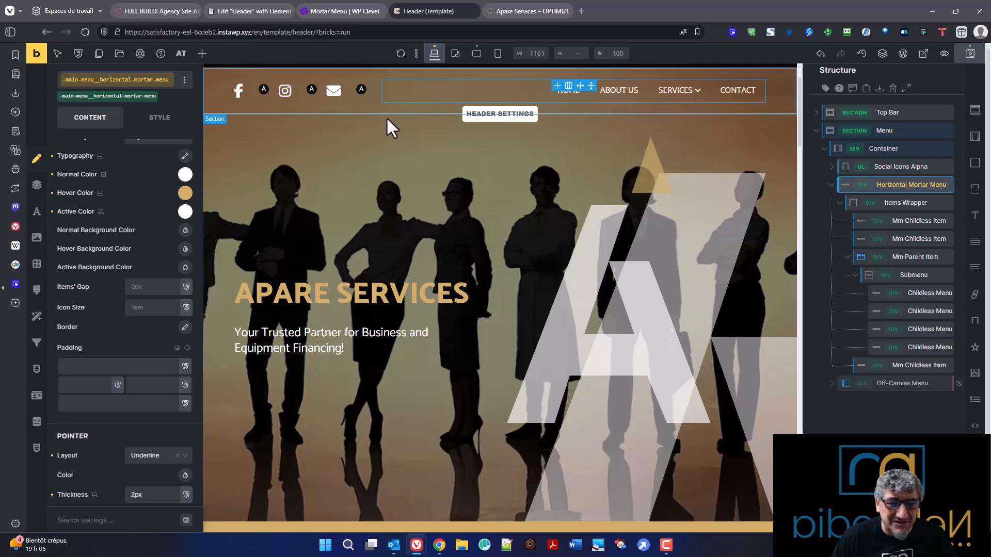
Set the top-level items' hover color to the white text color from the Automatic.css palette.
right_click(184, 196)
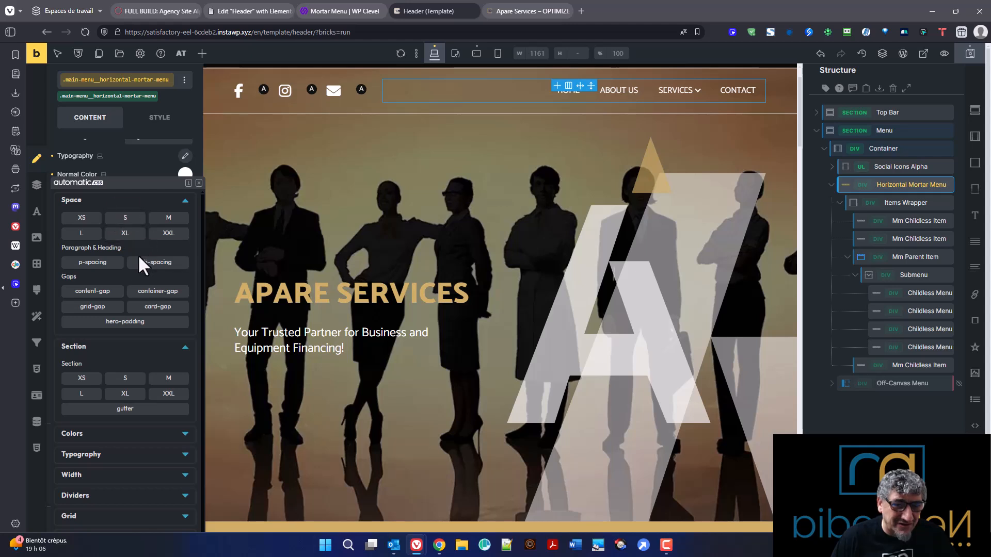
left_click(100, 434)
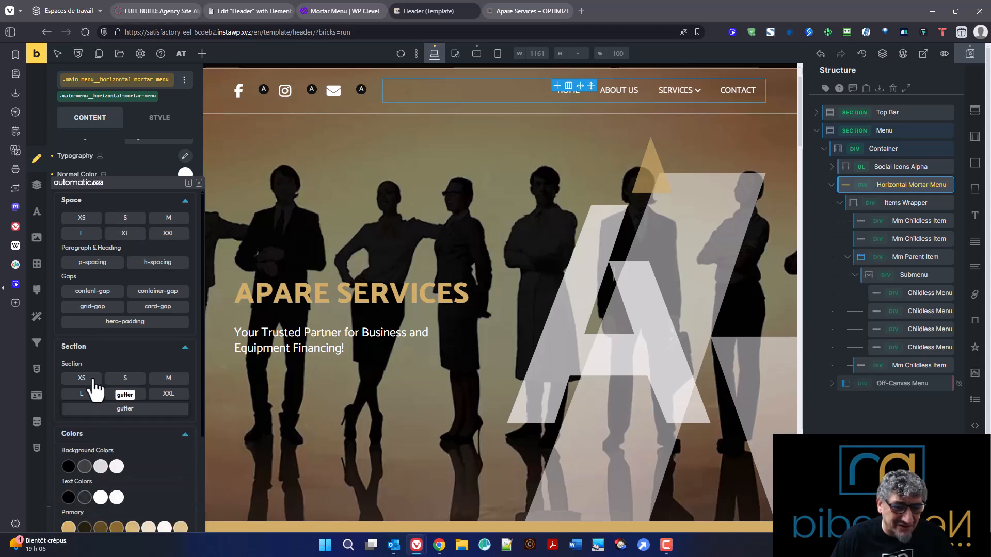
left_click(101, 498)
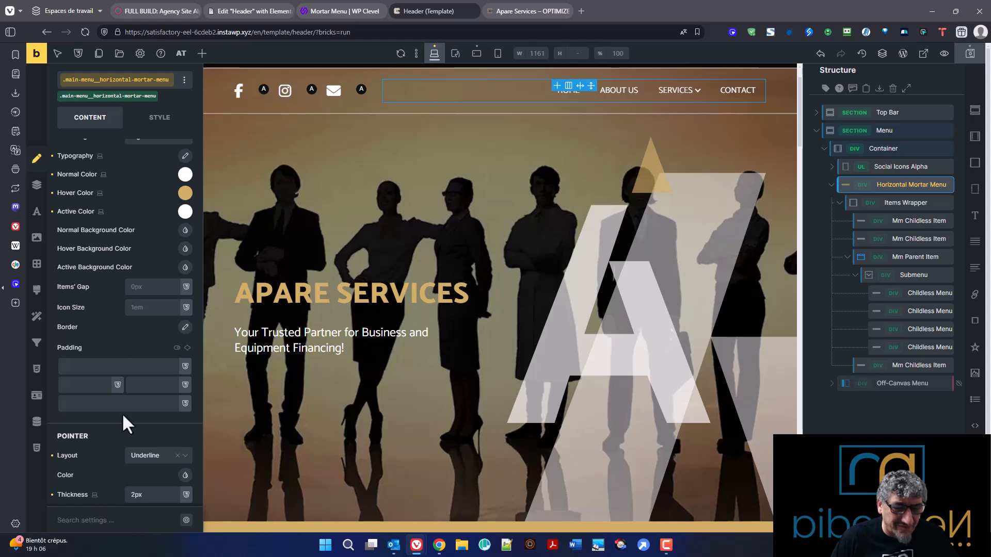
left_click(184, 195)
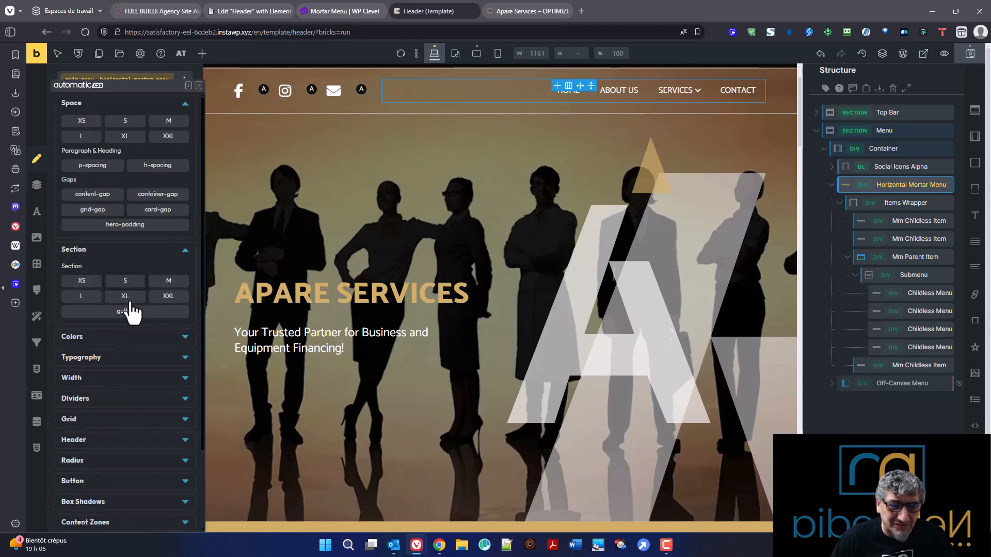
left_click(111, 346)
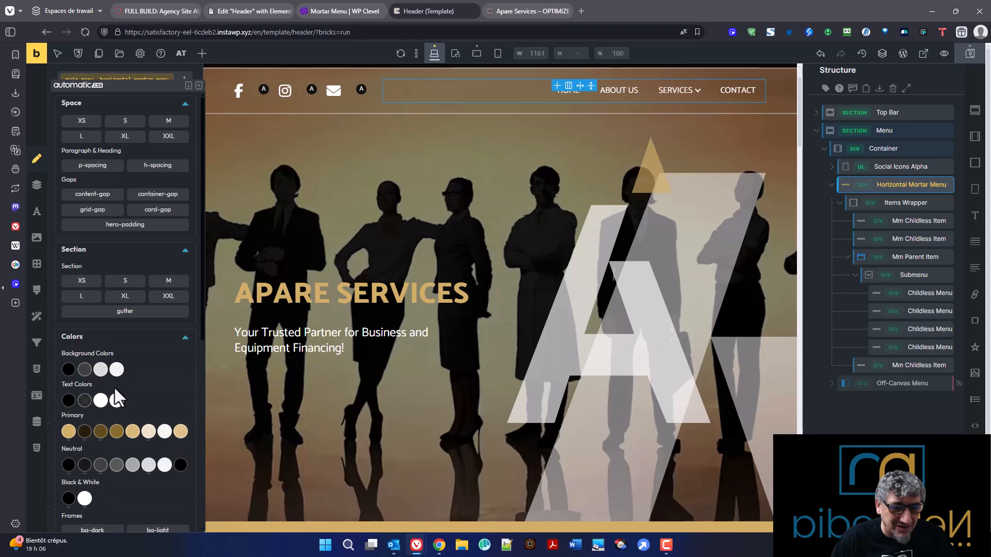
left_click(101, 401)
left_click(152, 169)
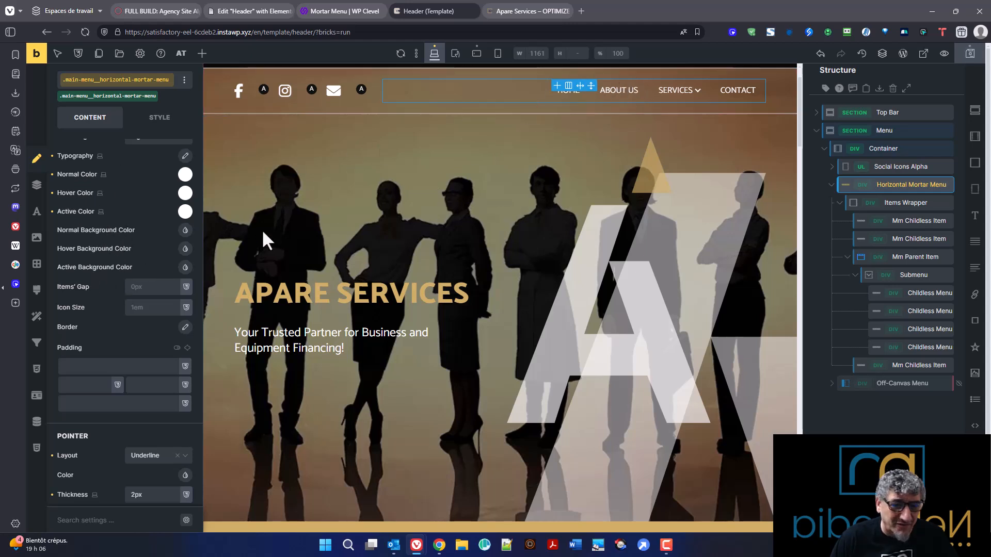
Try the base Primary color as the top-level items' hover background, preview it on the menu, and clear it.
right_click(185, 252)
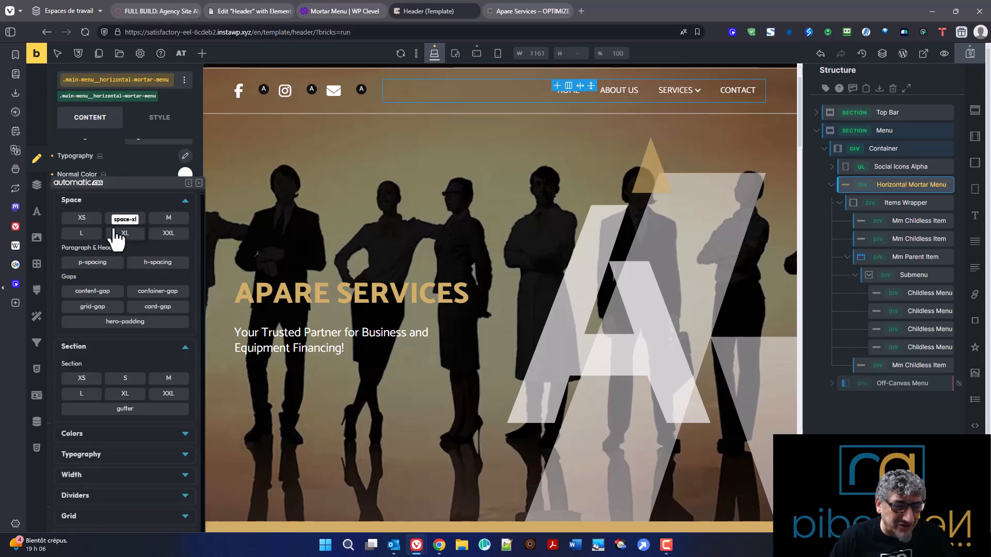
left_click(104, 435)
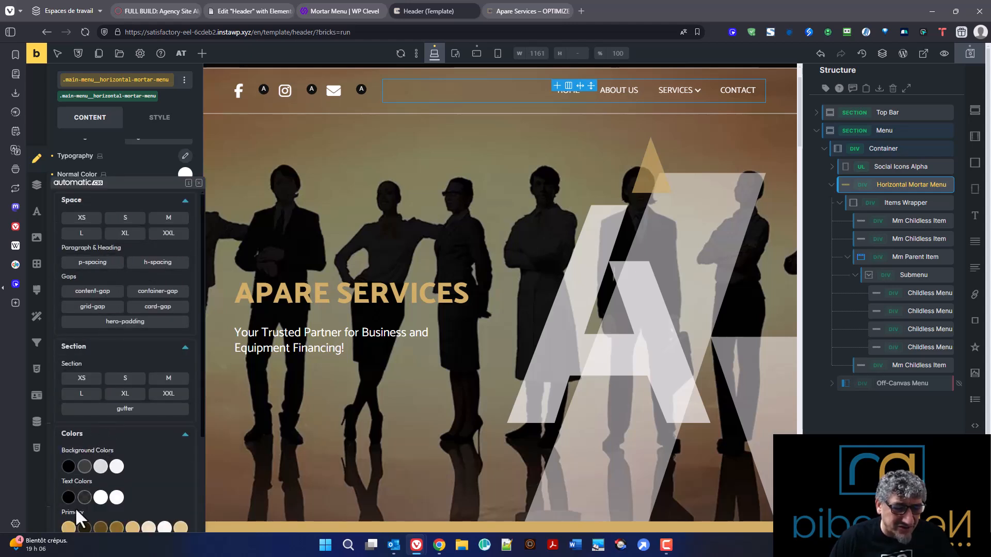
left_click(66, 530)
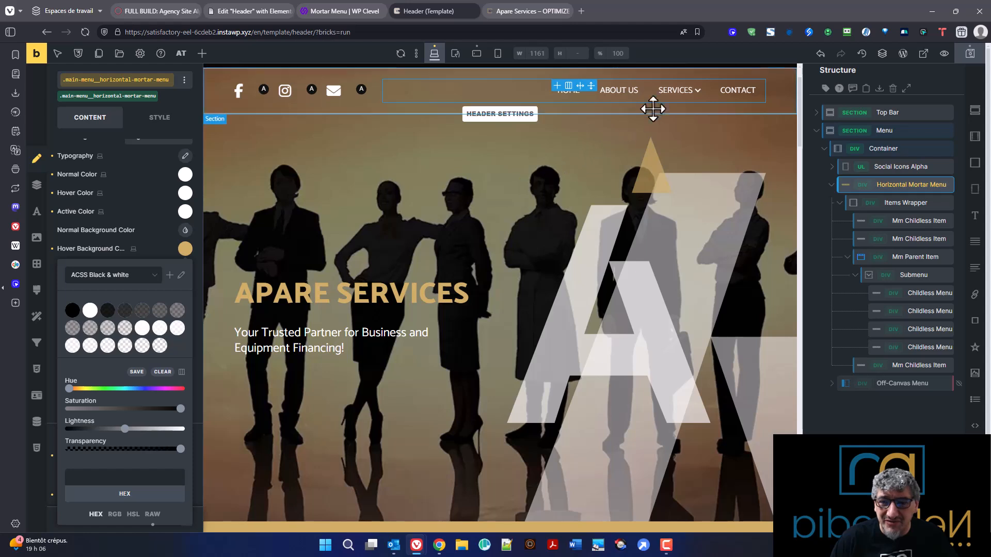
mouse_move(680, 91)
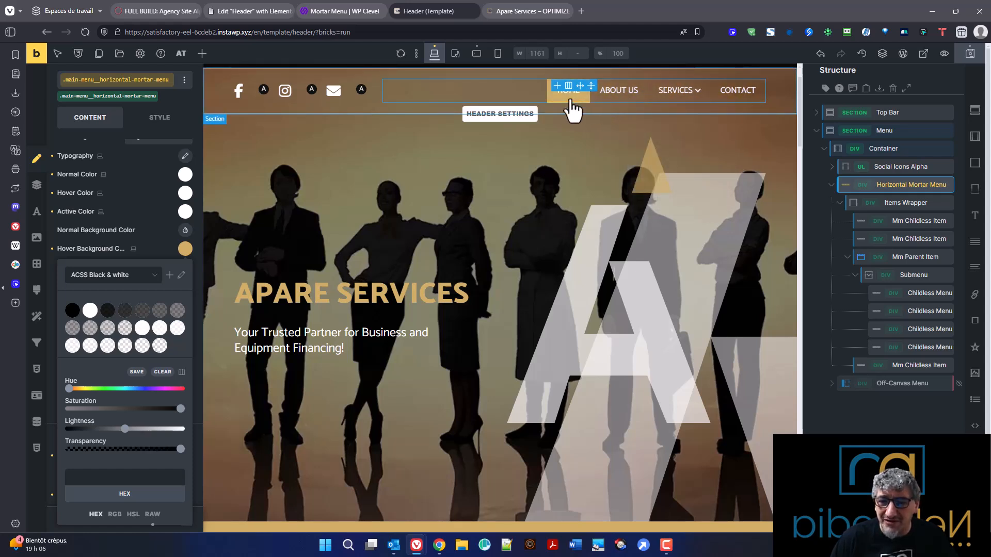
left_click(52, 249)
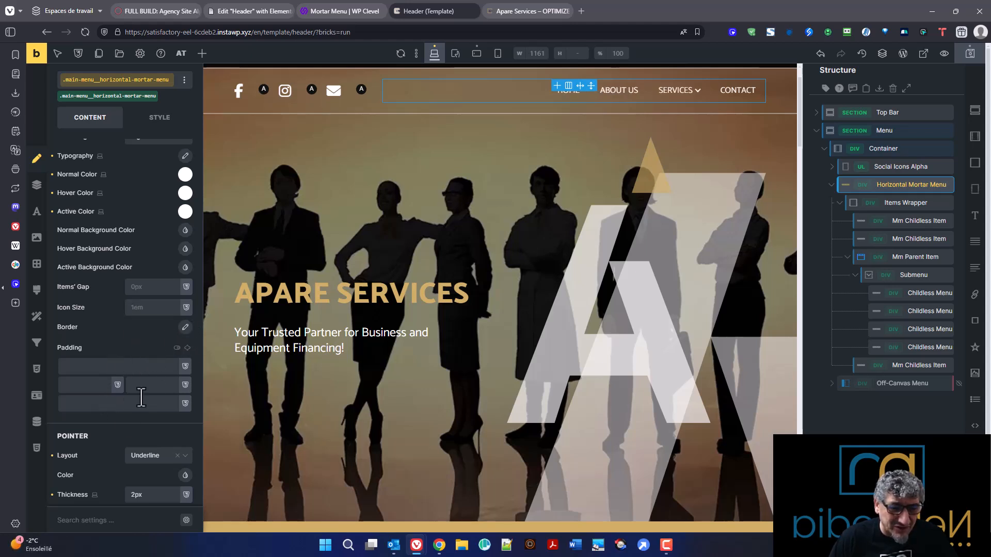
Set the top-level items' pointer layout to Background with a Shutter In animation.
scroll(120, 227, "up", 3)
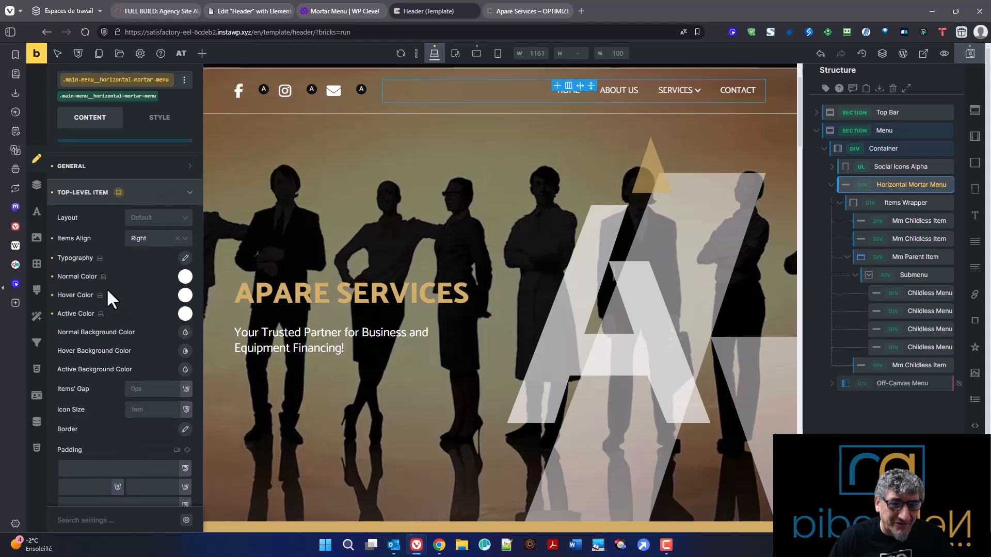
scroll(118, 365, "down", 7)
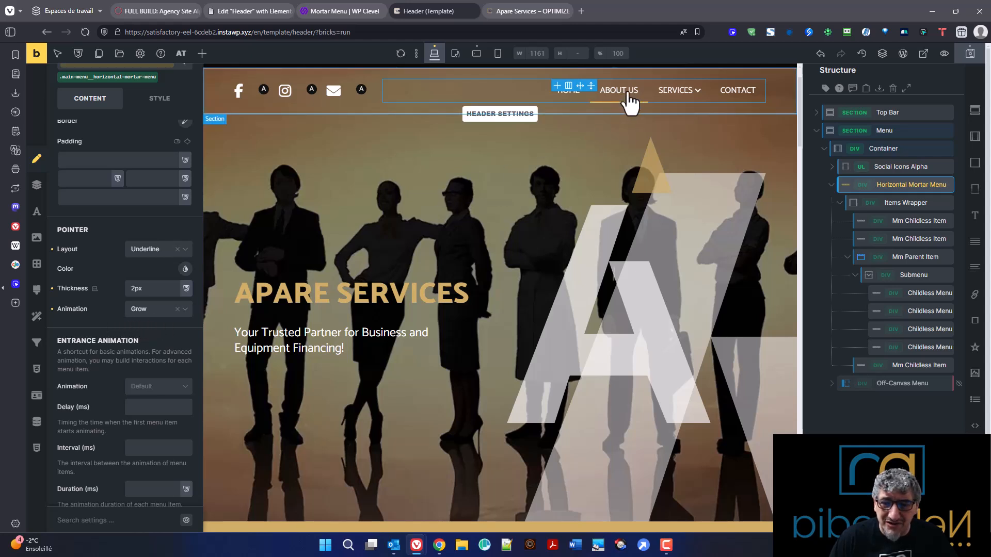
left_click(149, 310)
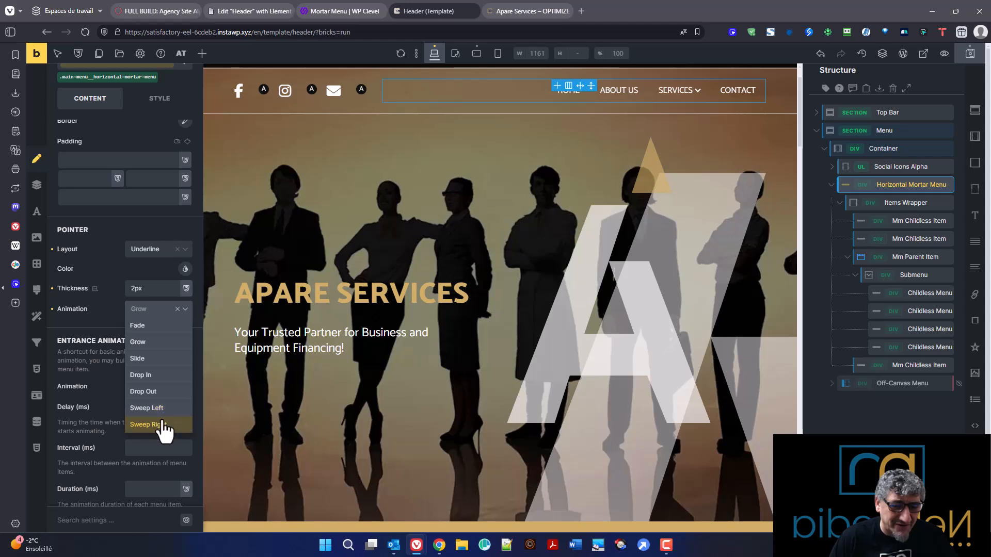
left_click(156, 254)
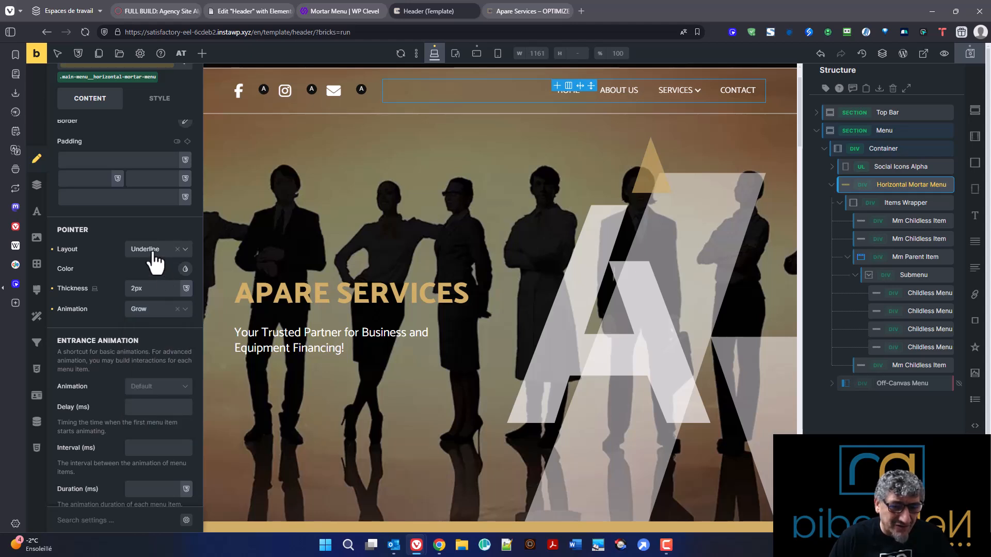
left_click(155, 250)
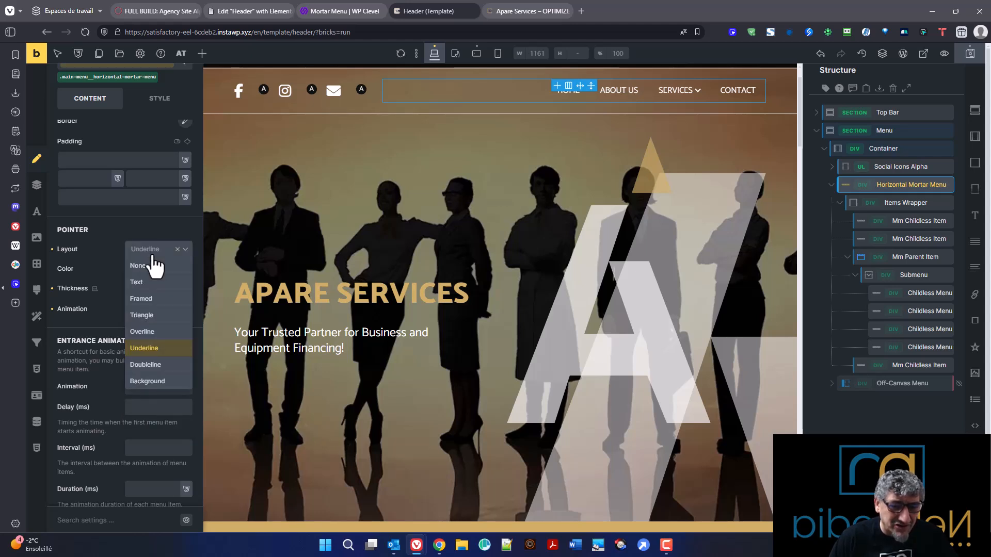
left_click(162, 381)
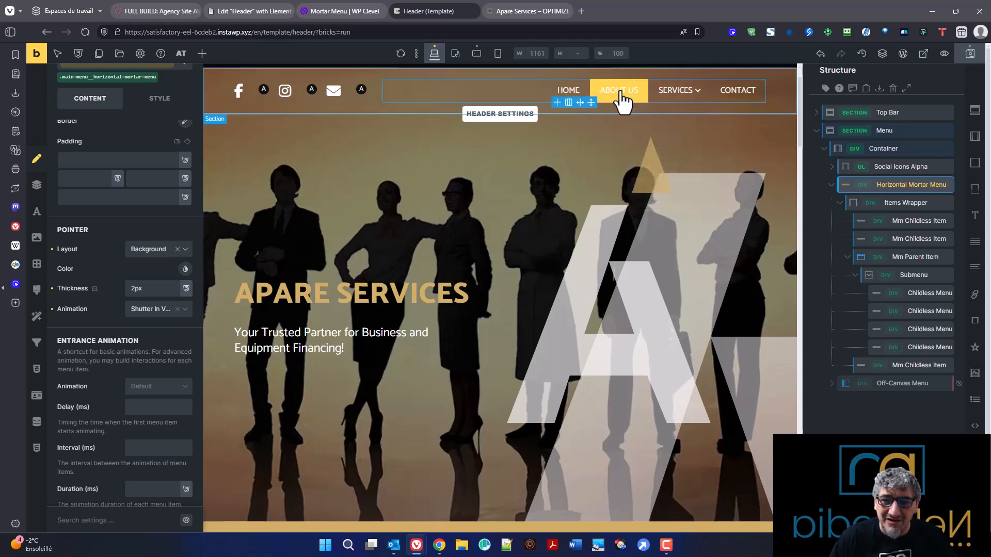
Try the Framed pointer layout with the Corners animation and the Text layout with Zoom In on the top-level items.
left_click(149, 316)
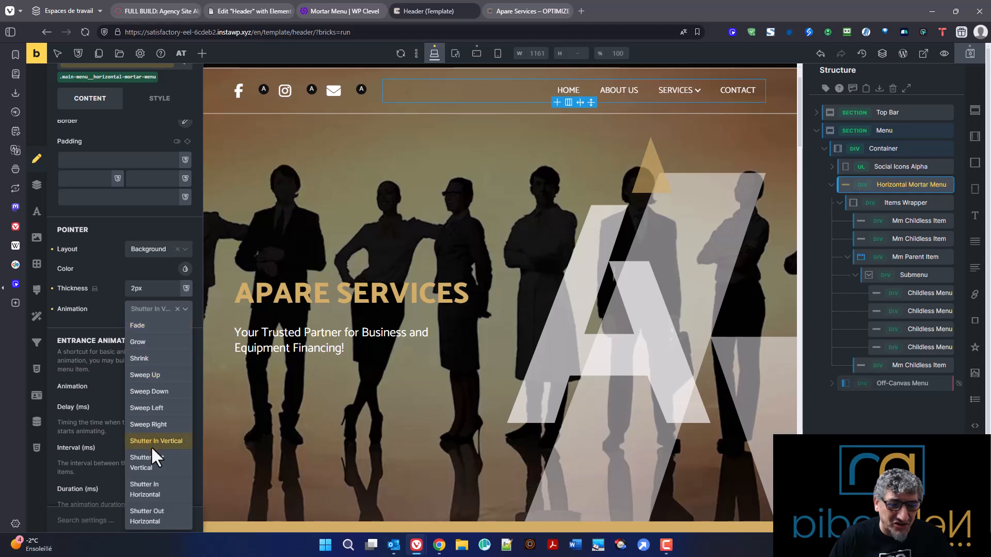
scroll(163, 477, "down", 1)
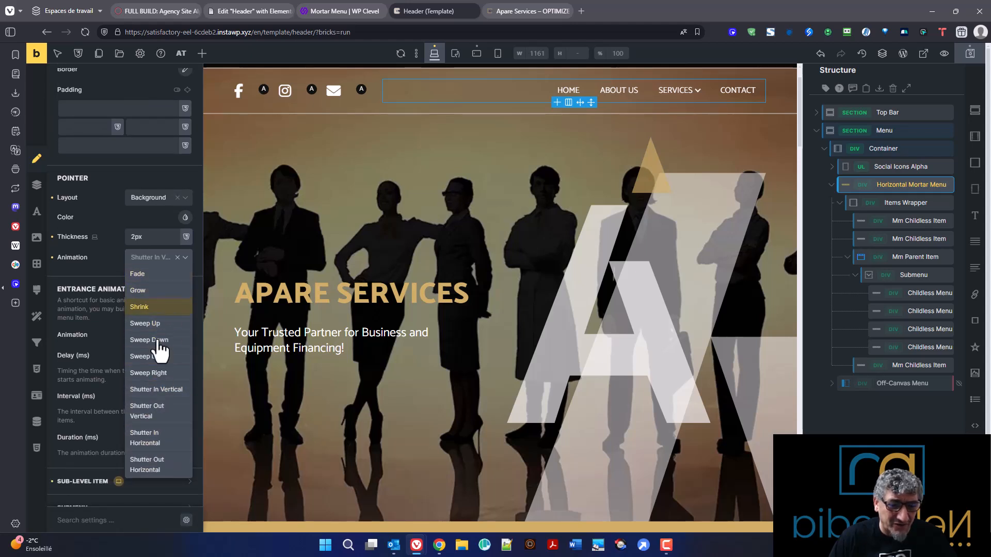
left_click(145, 212)
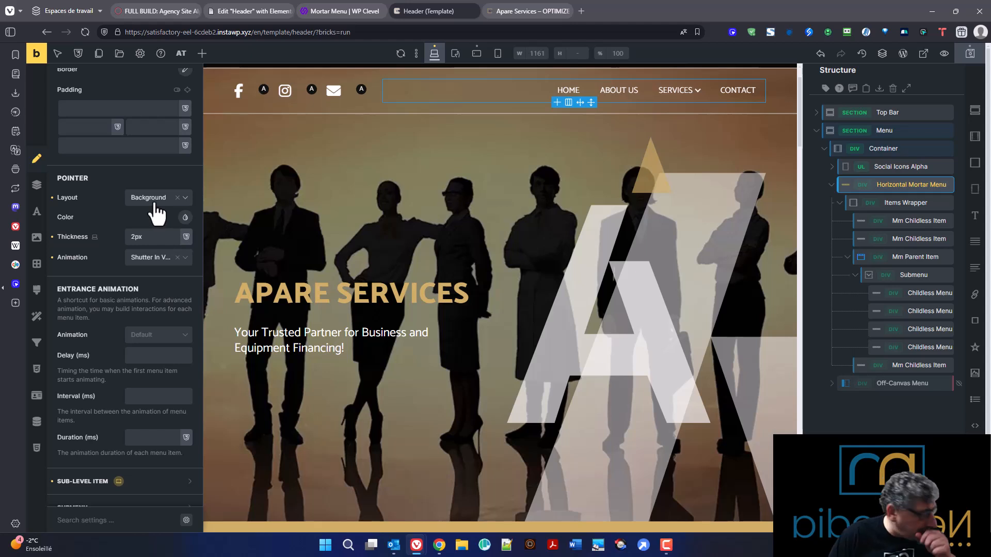
left_click(156, 209)
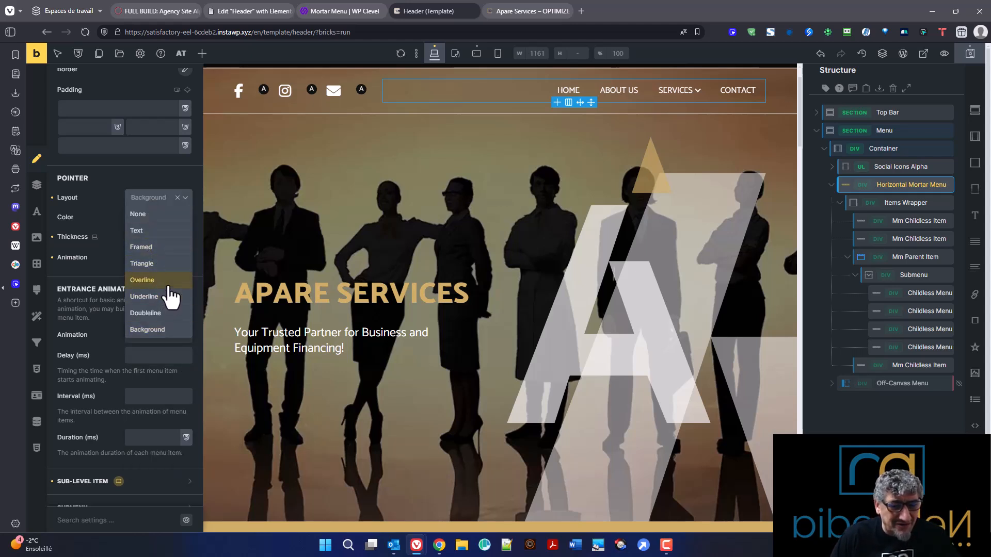
left_click(164, 247)
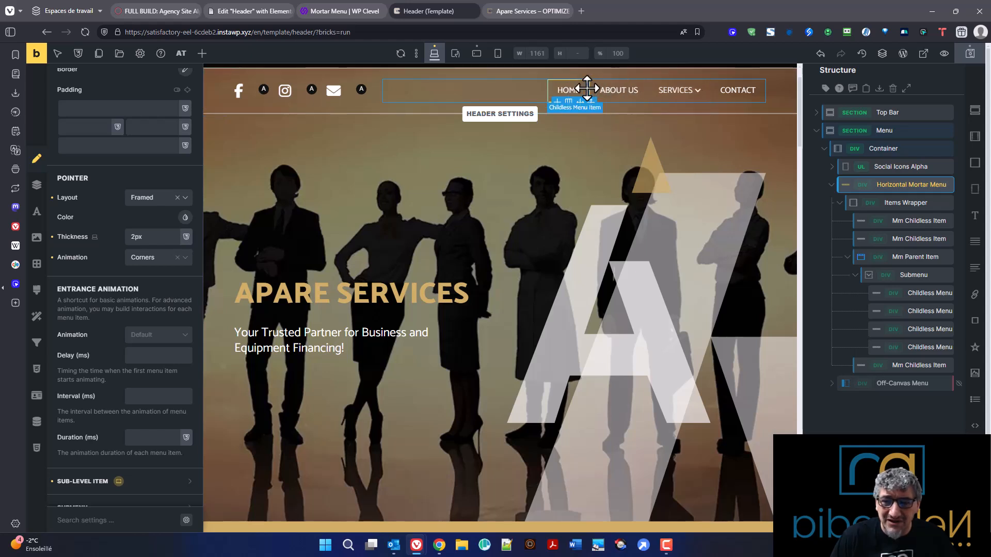
left_click(157, 261)
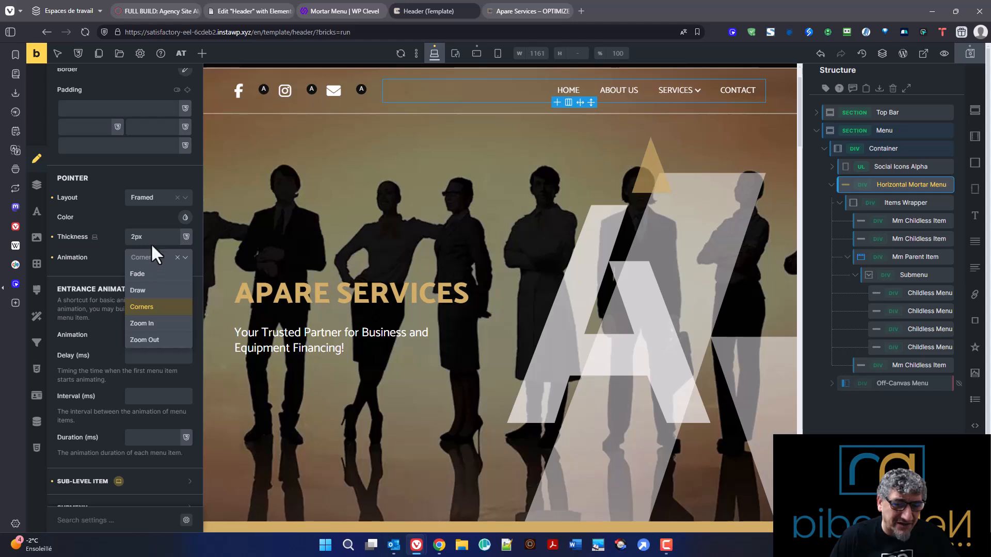
left_click(156, 199)
left_click(157, 199)
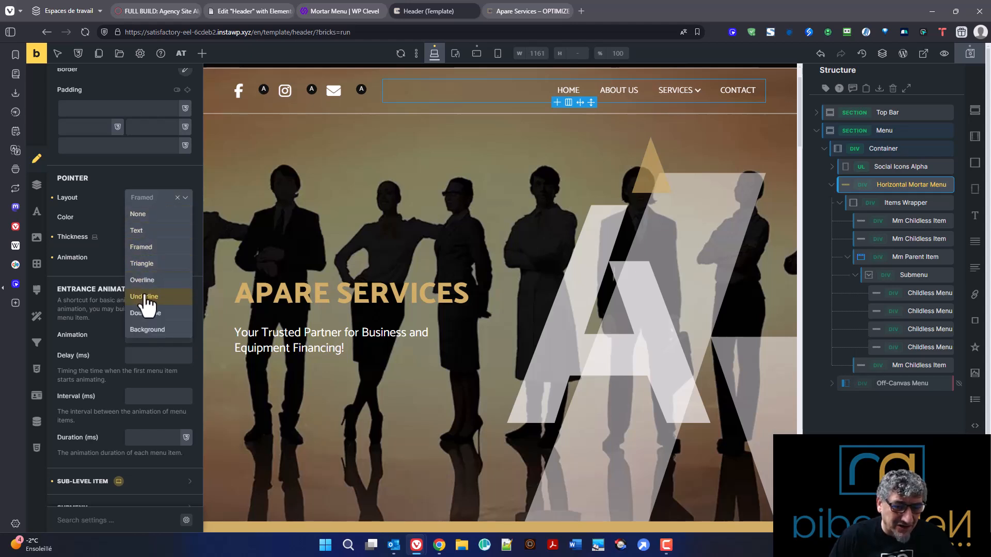
left_click(154, 231)
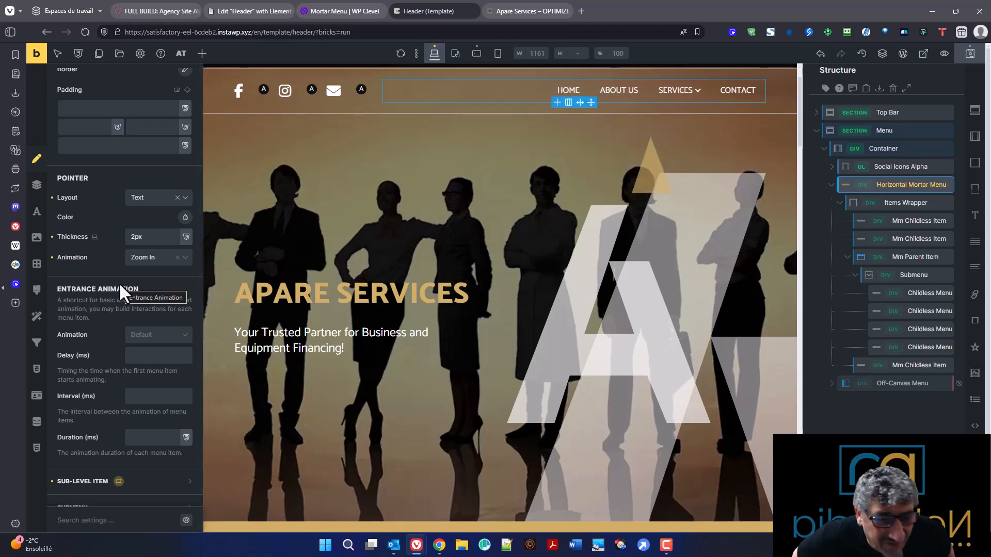
Set the top-level items' pointer layout to Underline with the Grow animation.
left_click(149, 197)
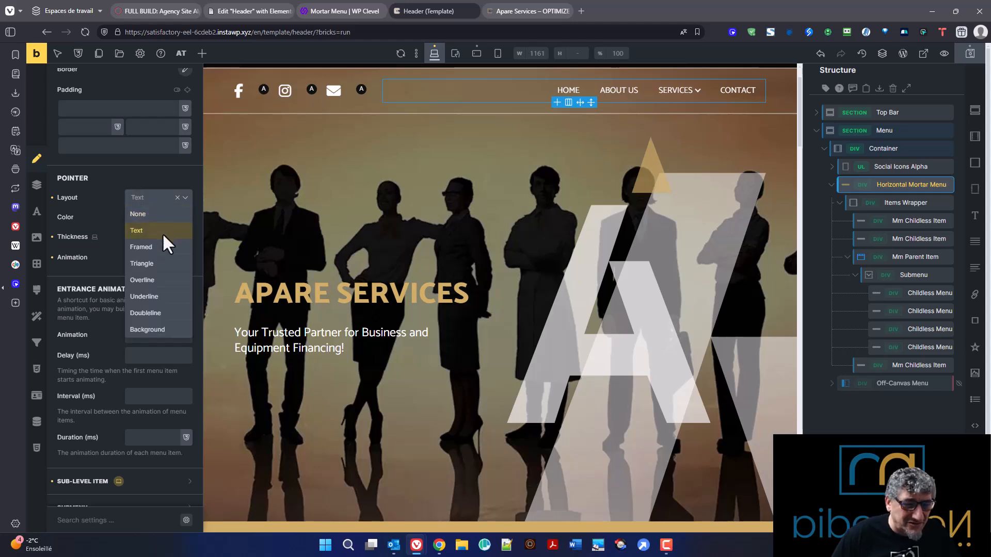
left_click(169, 297)
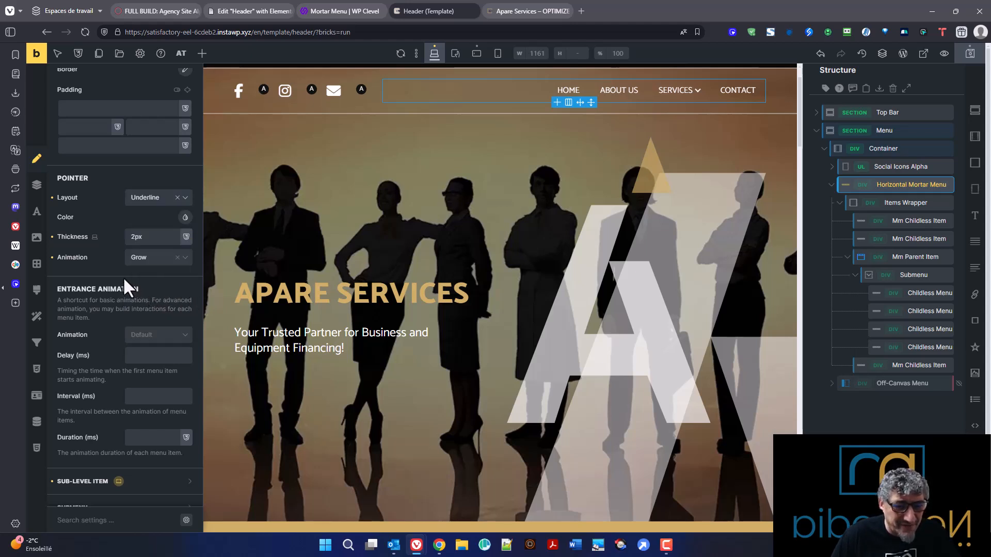
Try the pulse entrance animation on the top-level items, saving the template and previewing it on the frontend.
scroll(91, 317, "down", 1)
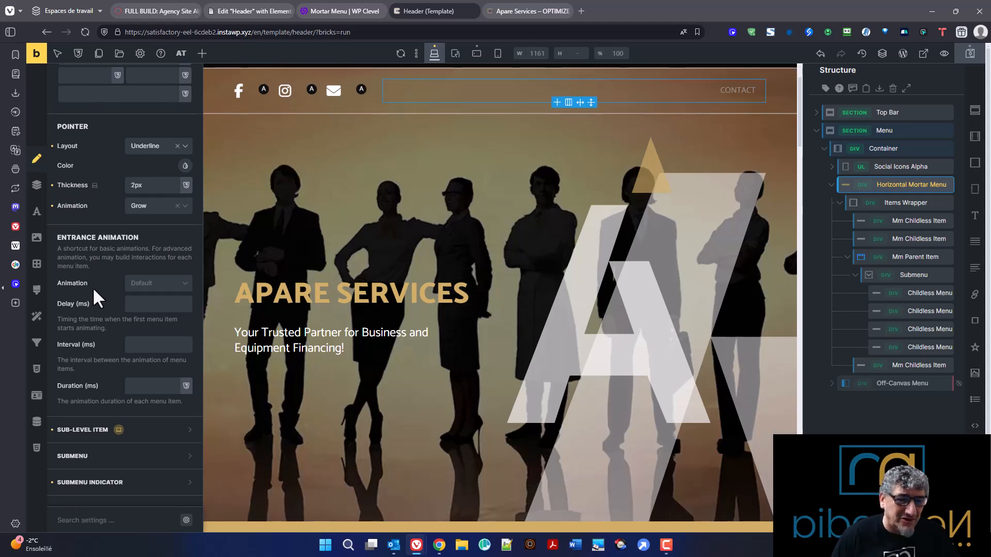
left_click(155, 284)
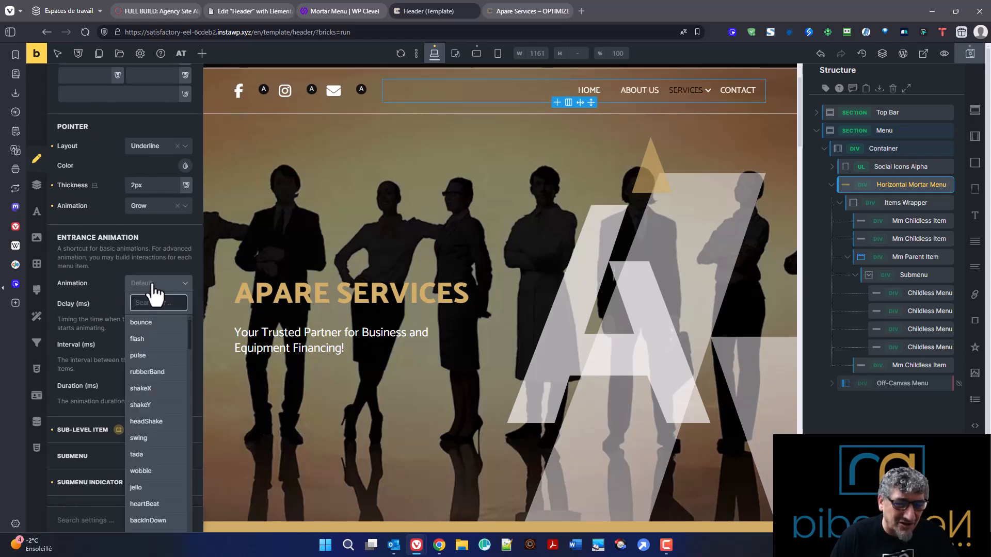
left_click(162, 355)
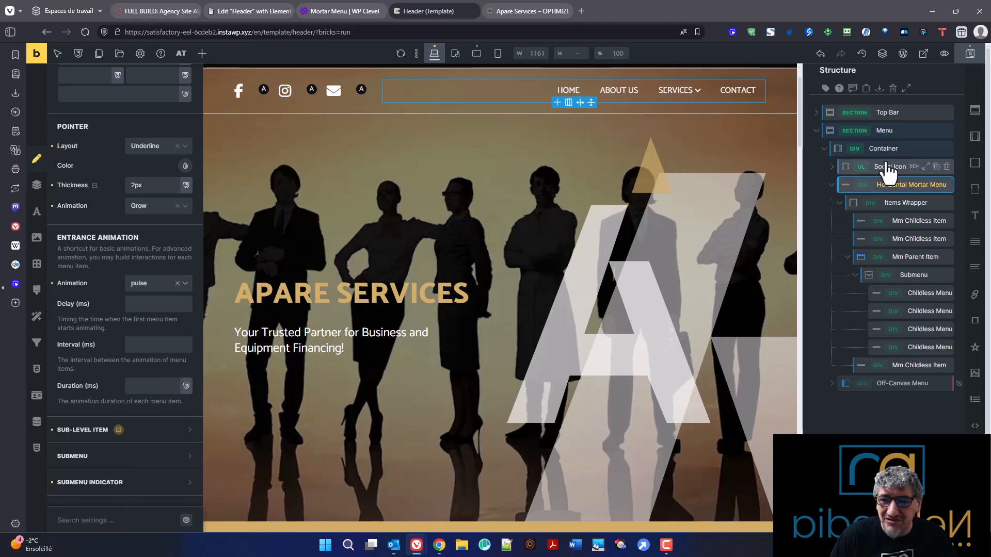
left_click(965, 56)
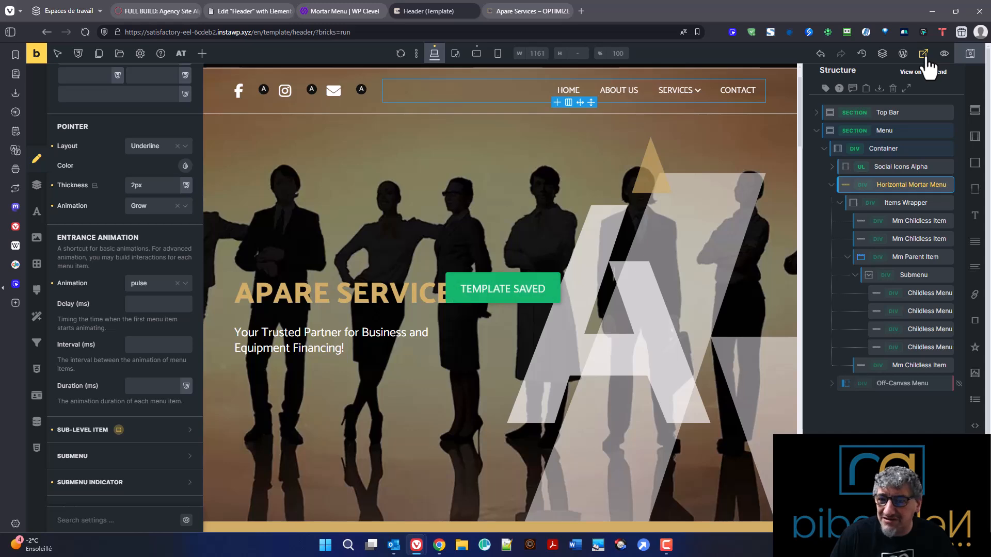
left_click(923, 54)
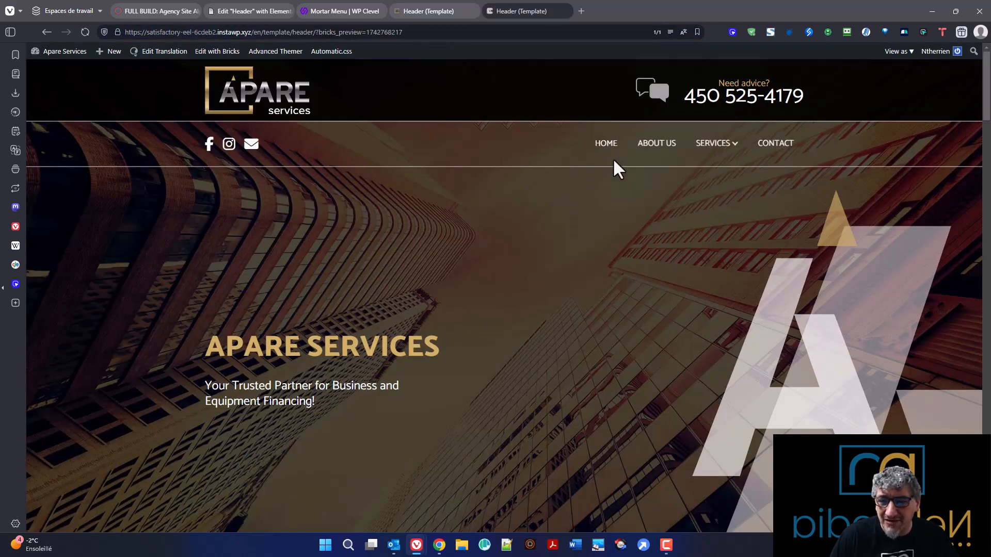
Try the rubberBand entrance animation on the top-level items, preview the saved template on the frontend, and clear the animation.
left_click(438, 9)
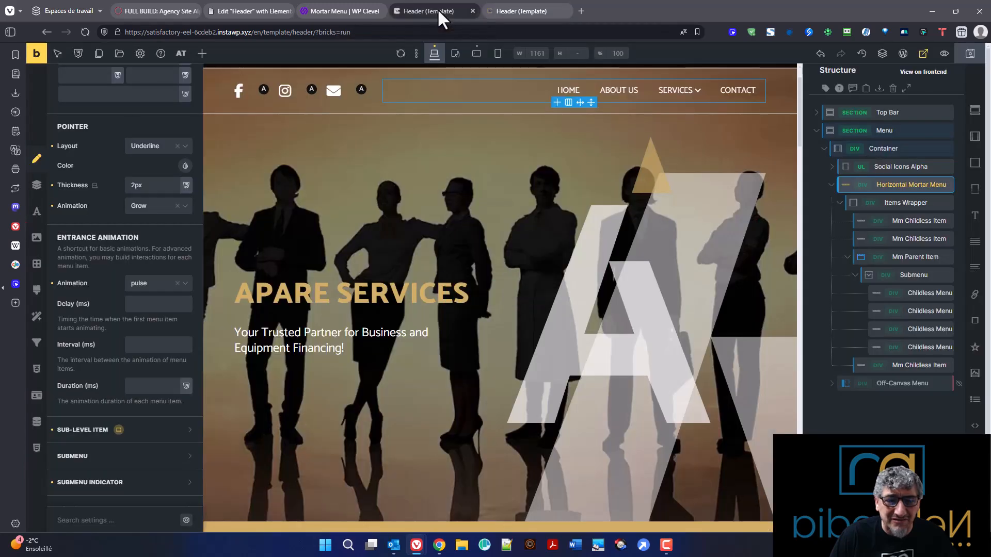
left_click(127, 287)
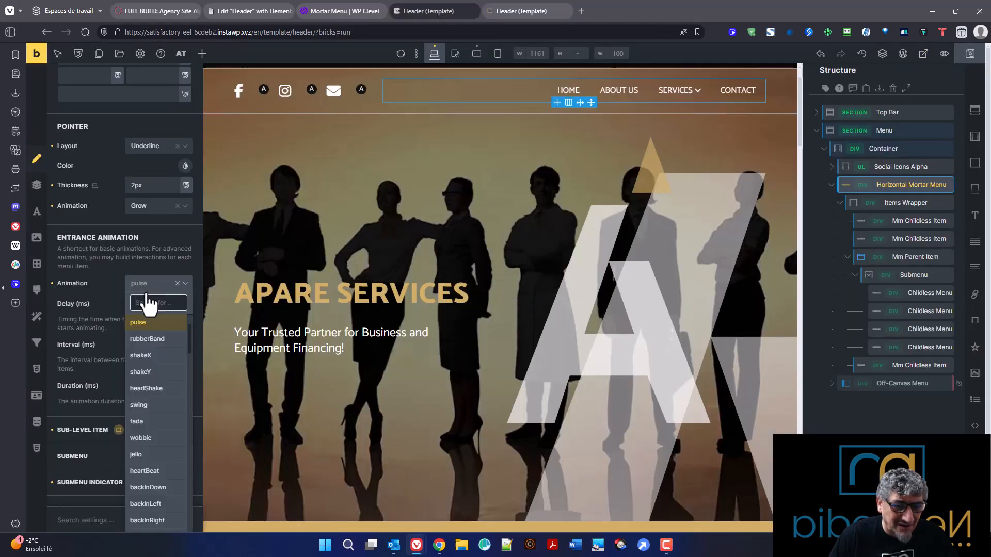
left_click(159, 357)
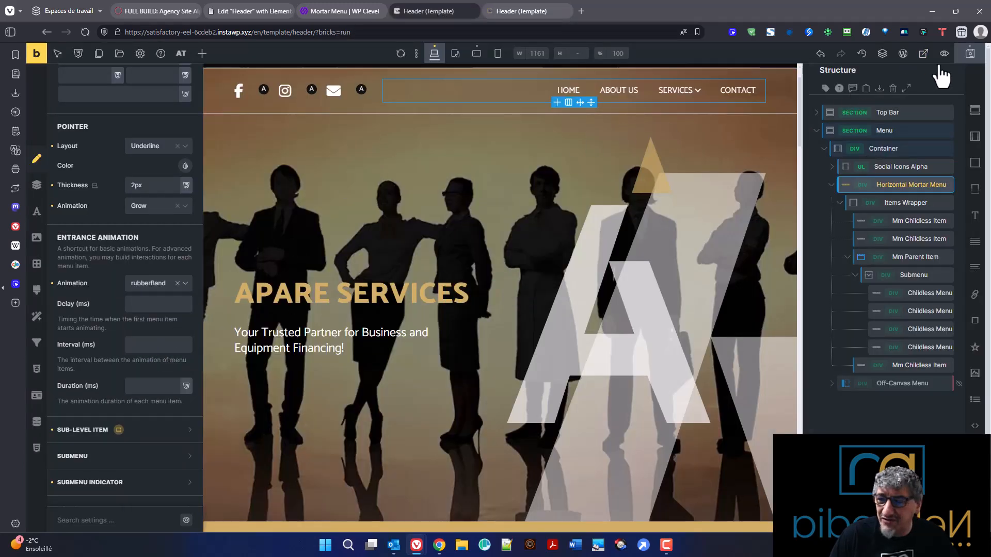
left_click(970, 53)
left_click(547, 11)
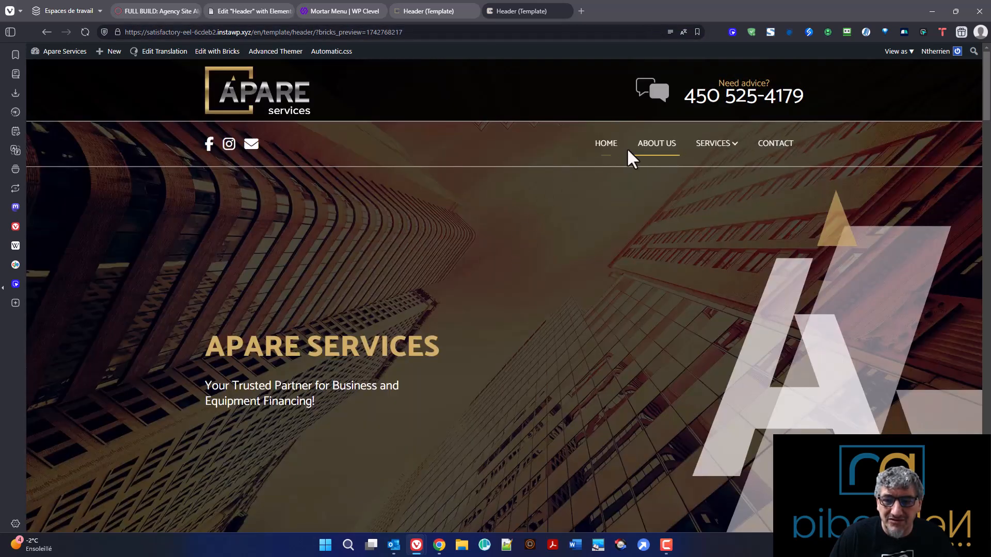
left_click(85, 32)
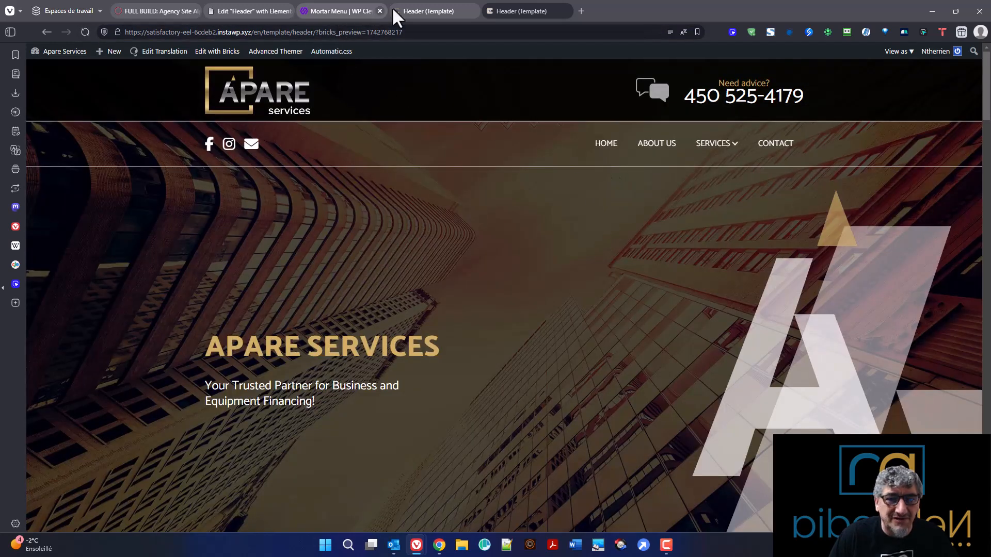
left_click(422, 11)
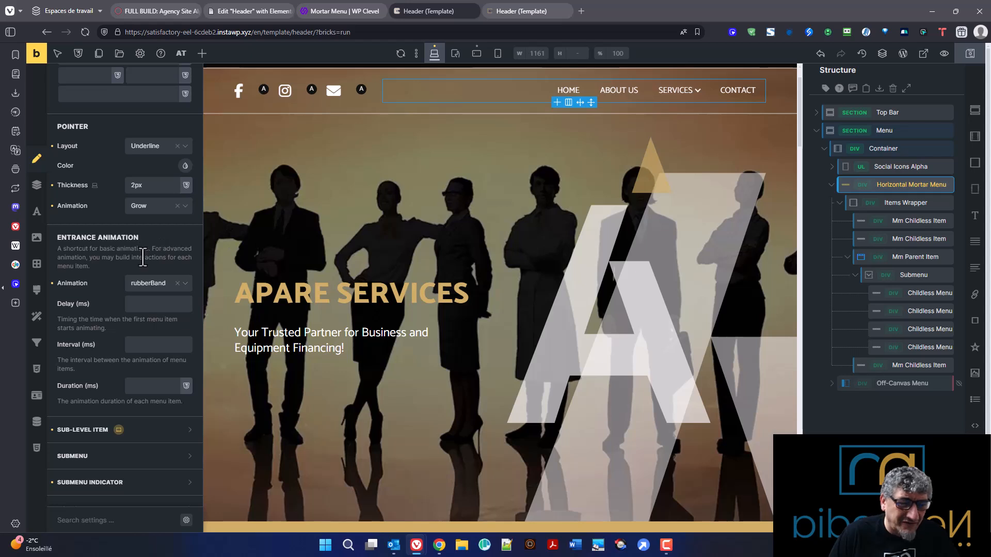
left_click(52, 284)
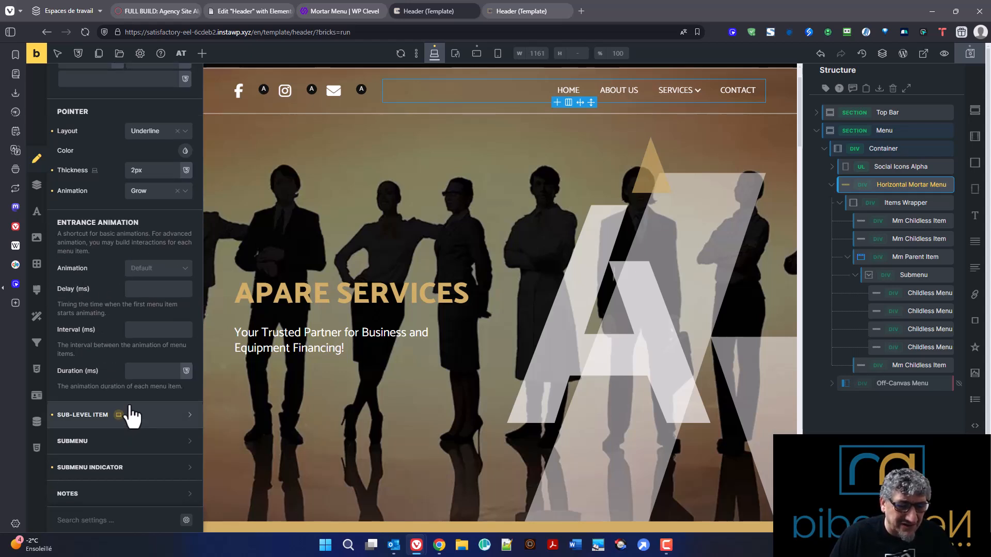
Examine the menu's sub-level item colors, padding and borderline options, and the submenu's offset, entrance animation and trigger settings.
scroll(86, 372, "up", 5)
scroll(98, 287, "up", 2)
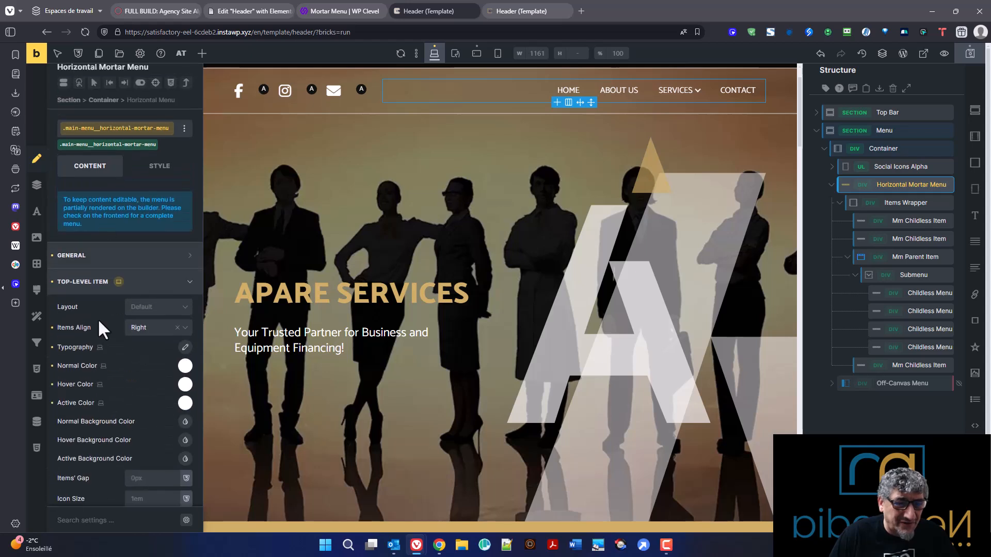
left_click(146, 302)
left_click(149, 326)
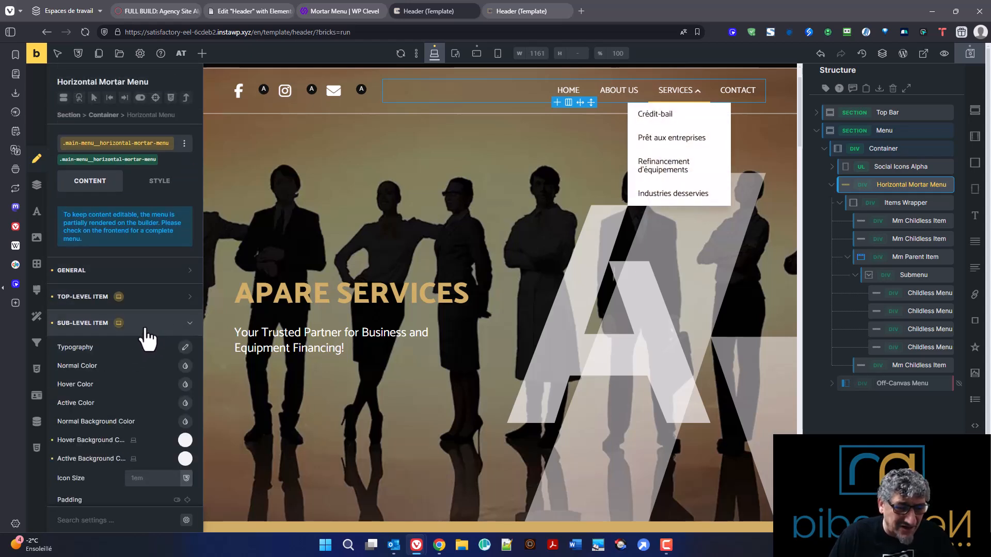
scroll(145, 335, "down", 2)
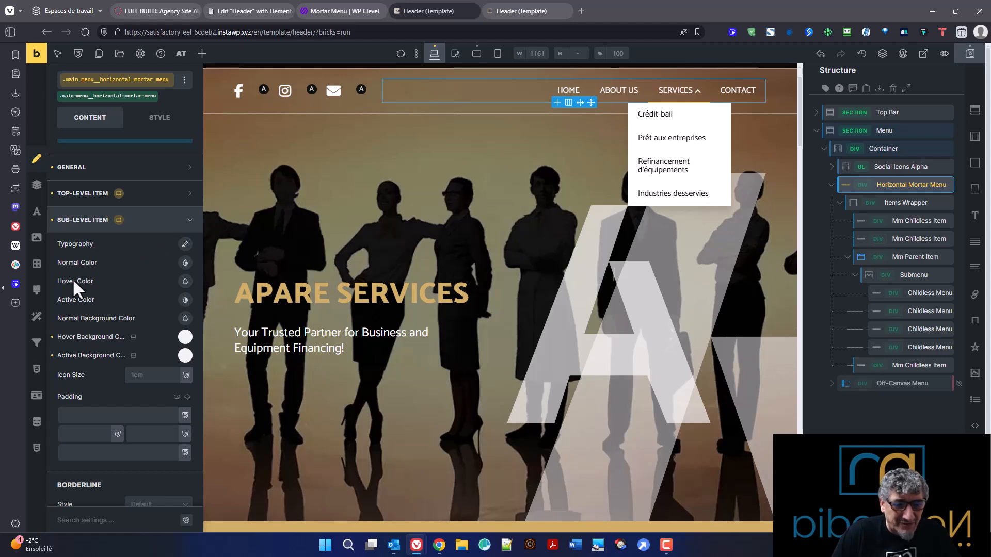
scroll(94, 372, "down", 2)
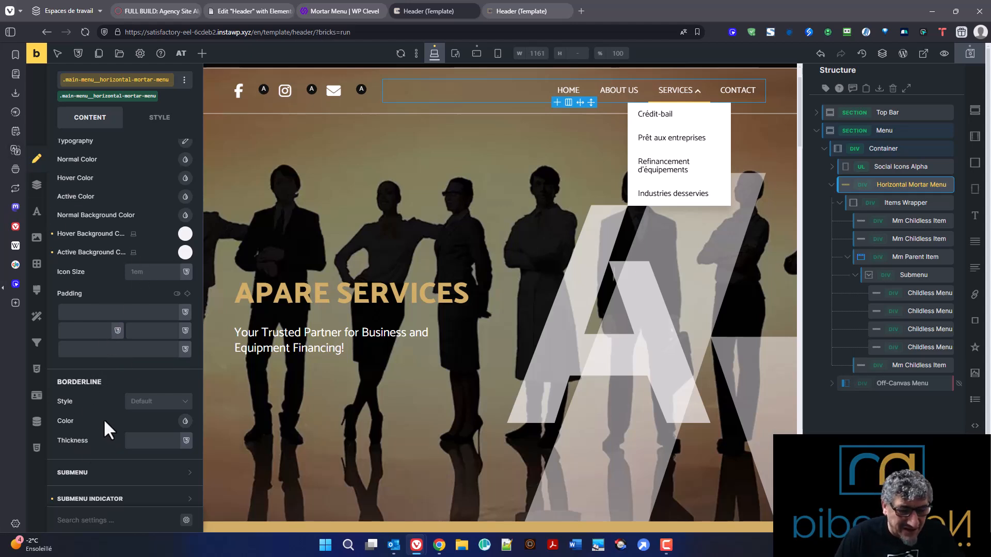
scroll(102, 419, "up", 4)
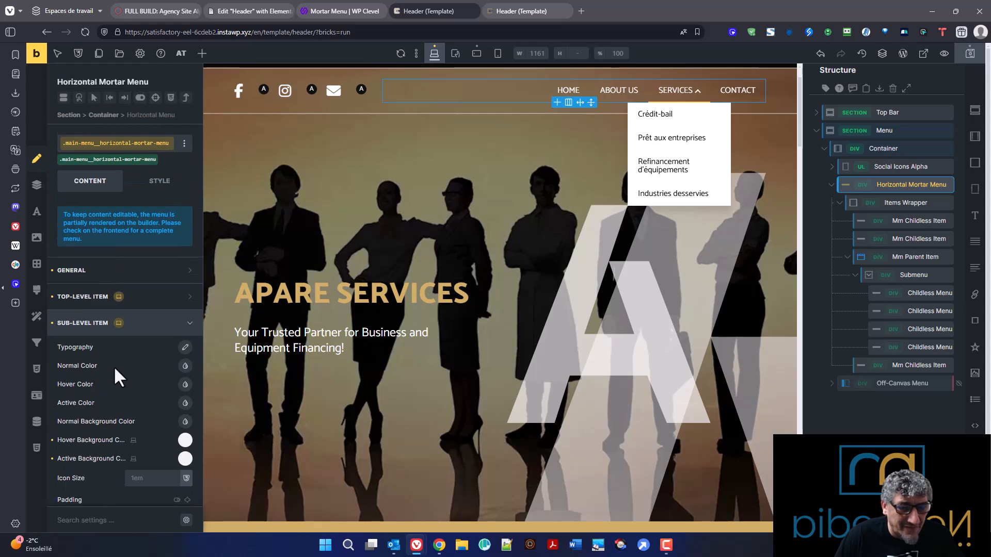
left_click(142, 329)
left_click(99, 337)
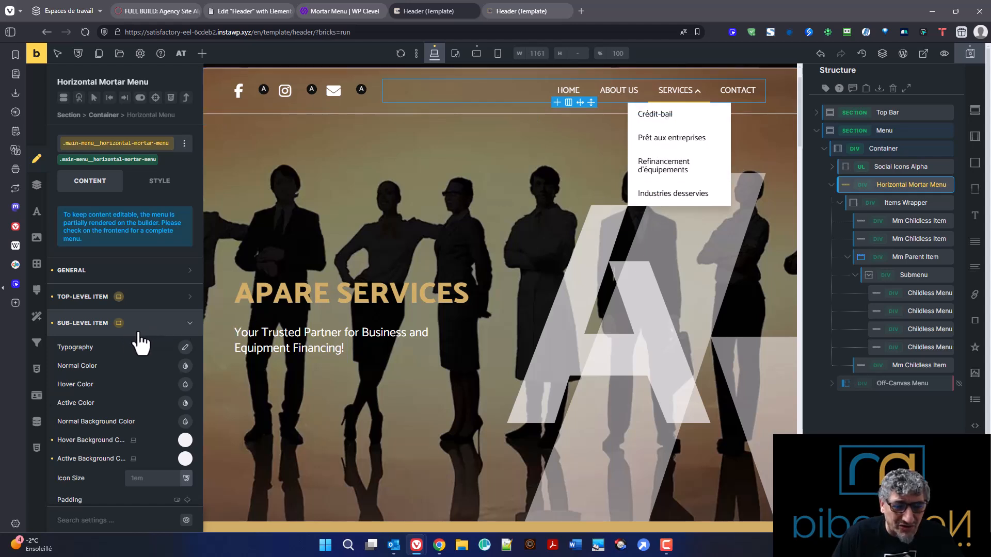
left_click(135, 329)
left_click(125, 356)
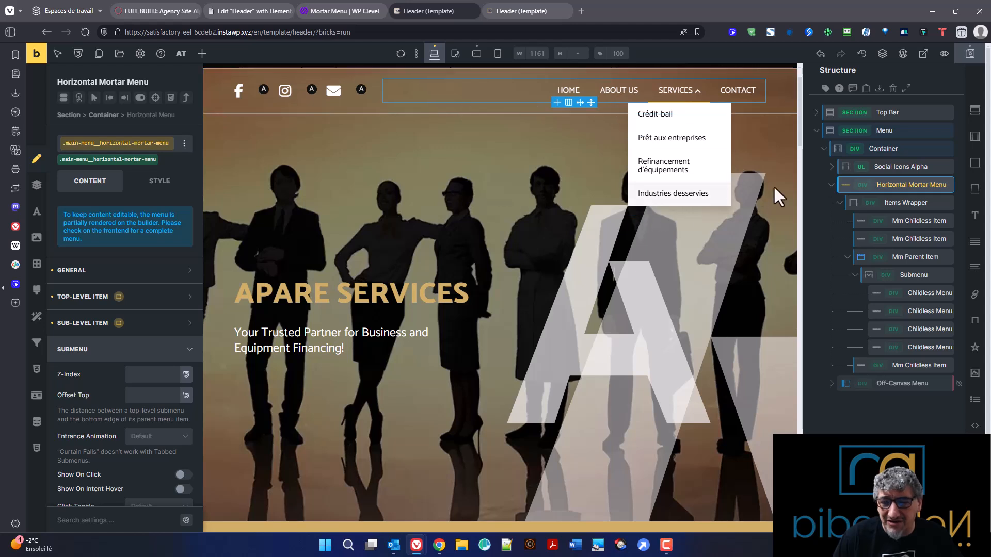
scroll(95, 460, "down", 3)
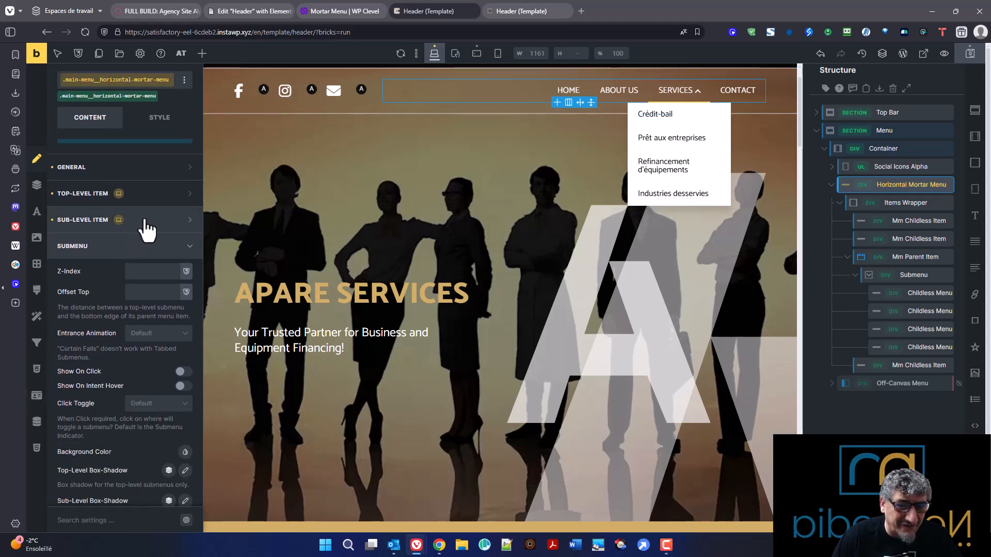
Set the borderline style of the menu's sub-level items to Solid.
left_click(141, 220)
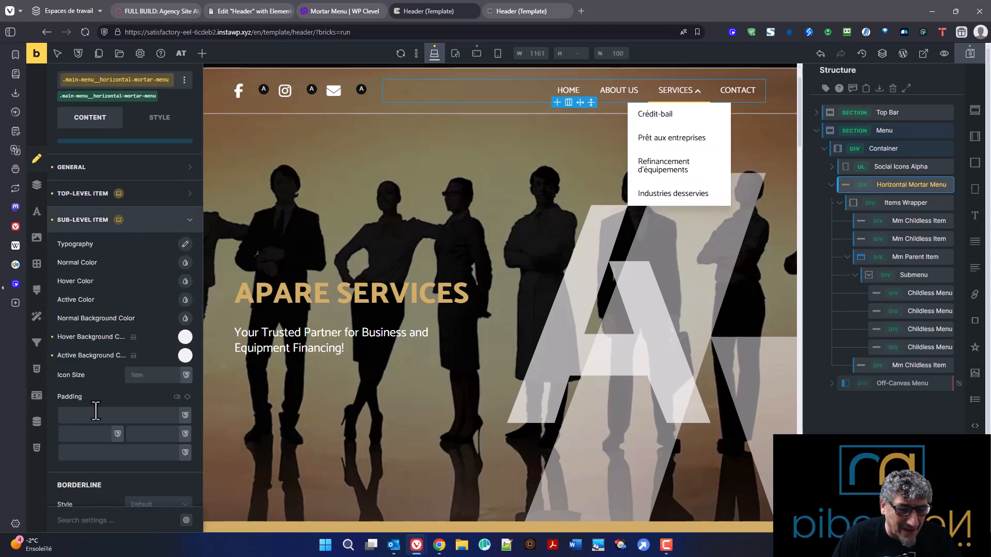
scroll(102, 397, "down", 3)
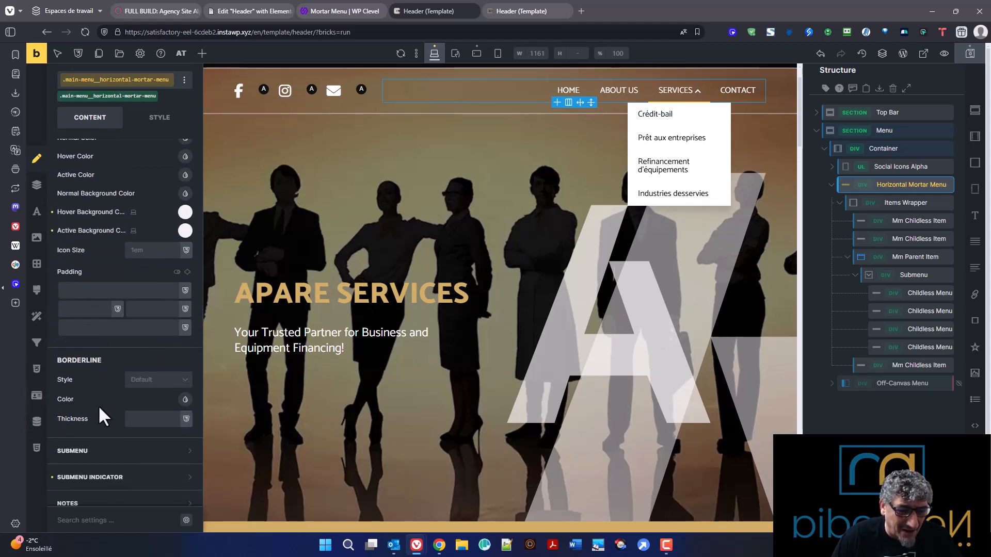
left_click(160, 370)
left_click(149, 404)
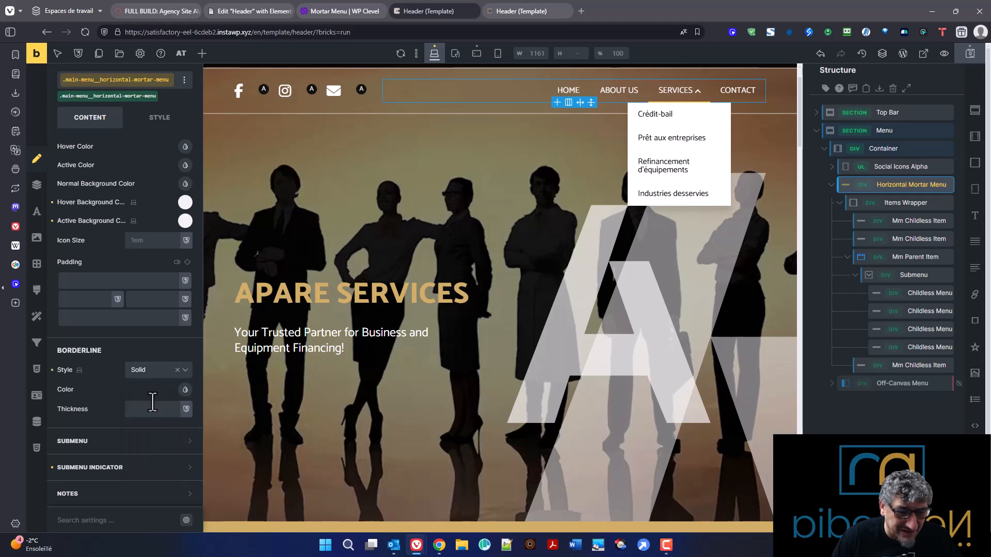
Set the sub-level items' borderline color to magenta #f200ff.
left_click(185, 390)
scroll(105, 460, "down", 2)
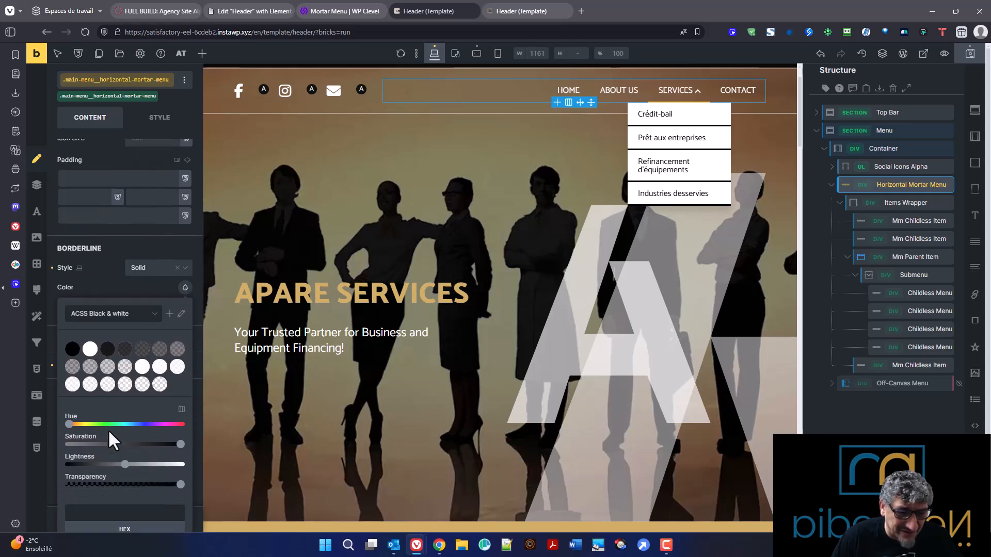
left_click(152, 423)
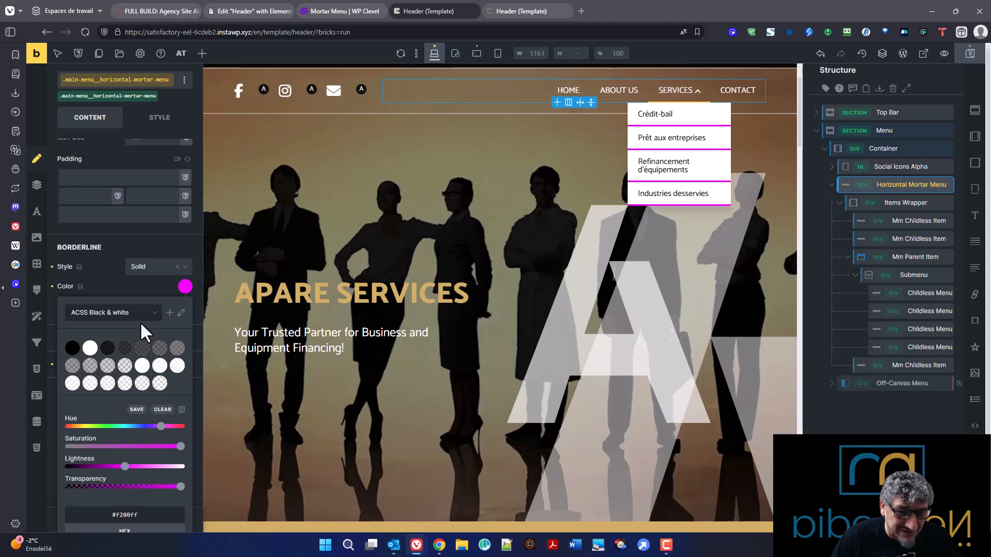
Clear the borderline color and style of the menu's sub-level items.
left_click(147, 284)
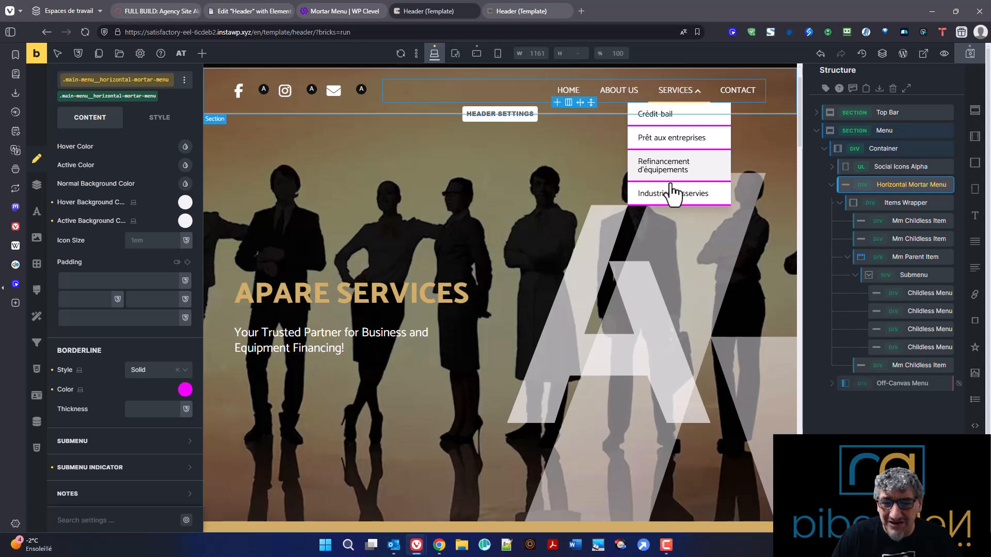
left_click(51, 389)
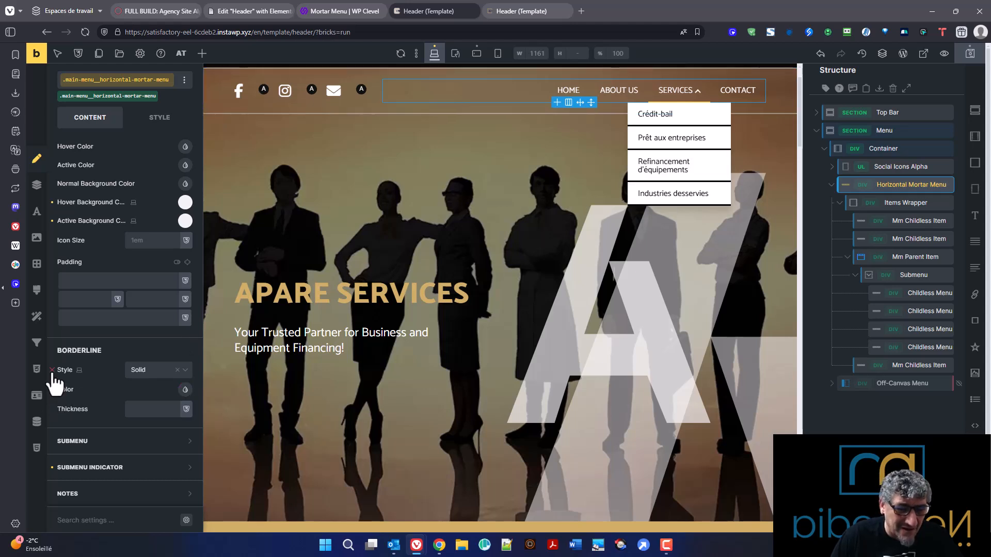
Examine the submenu's trigger and Click Toggle options and how the SERVICES submenu opens on the canvas.
left_click(80, 442)
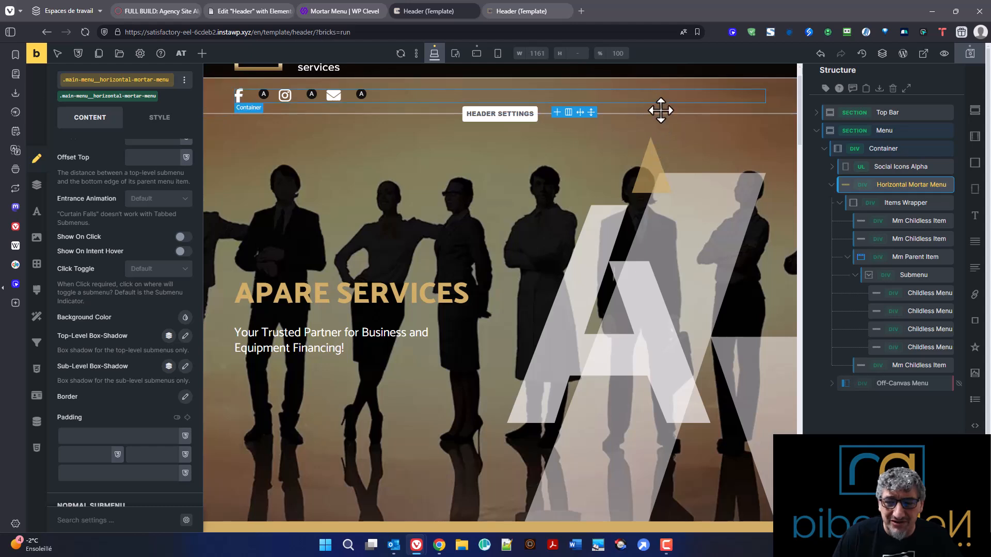
scroll(113, 339, "up", 3)
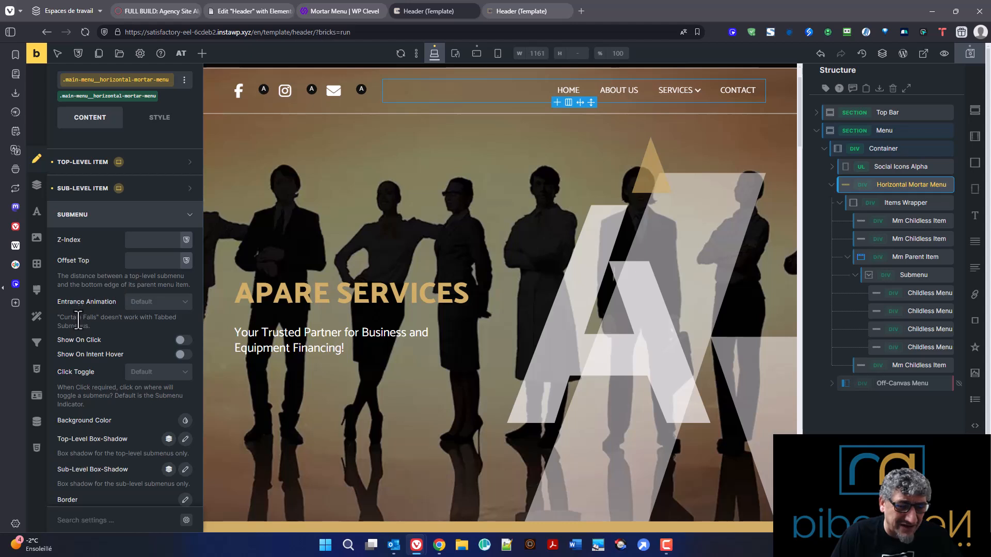
scroll(132, 289, "down", 1)
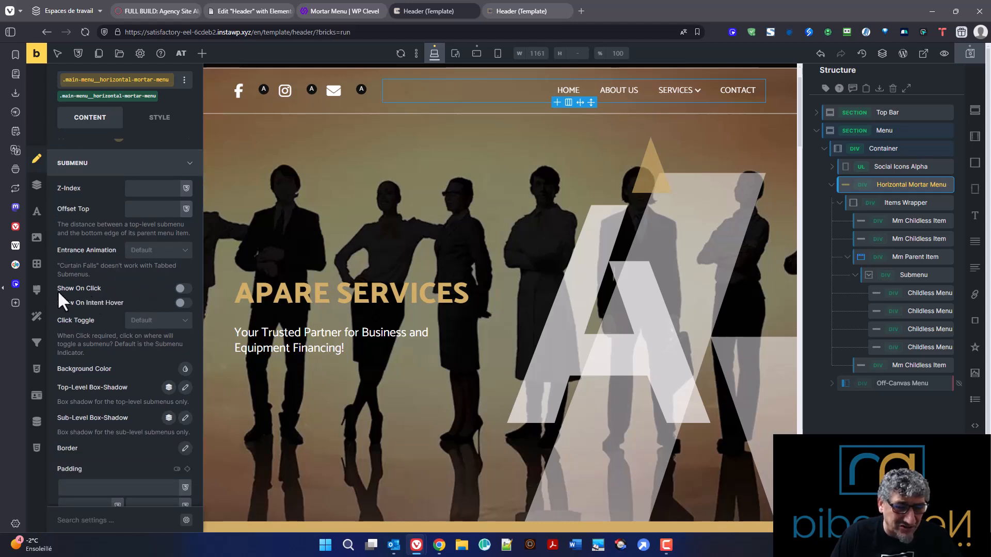
left_click(149, 320)
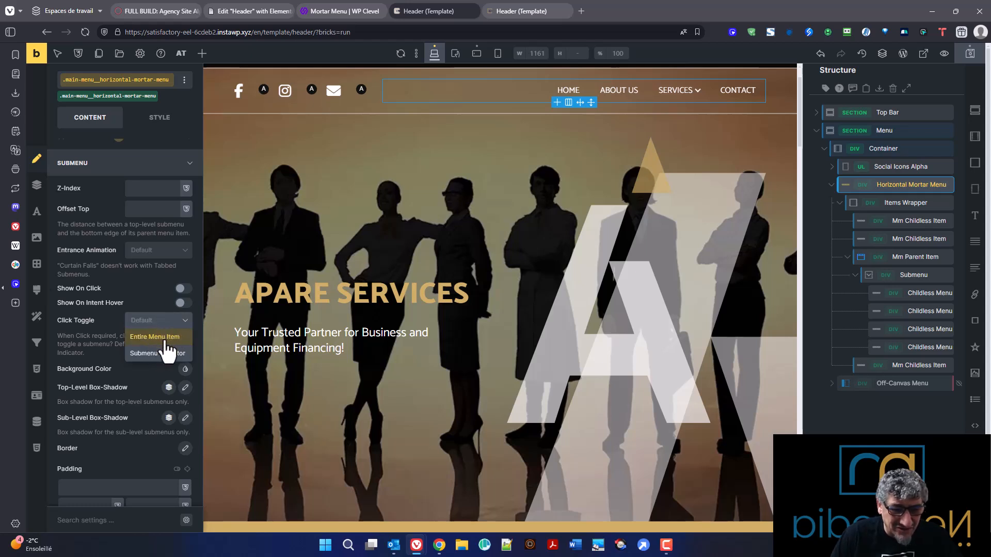
mouse_move(703, 98)
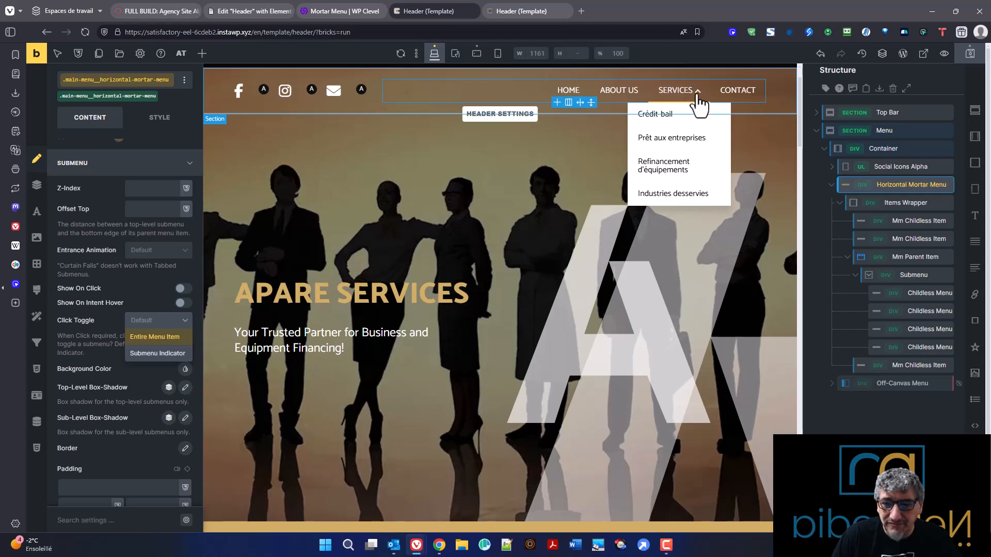
left_click(138, 295)
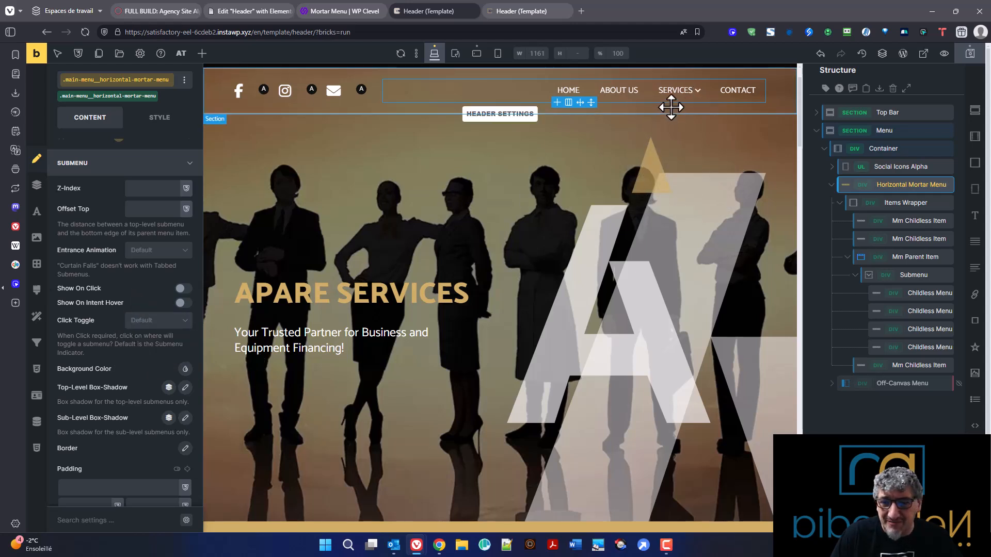
mouse_move(672, 93)
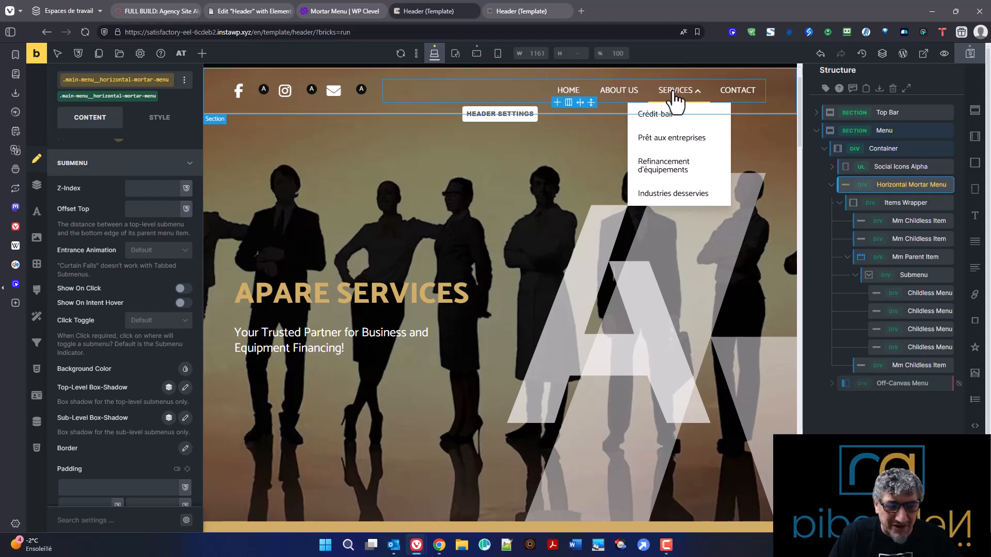
Set the submenu's Click Toggle to Entire Menu Item and test the SERVICES item on the canvas.
left_click(159, 324)
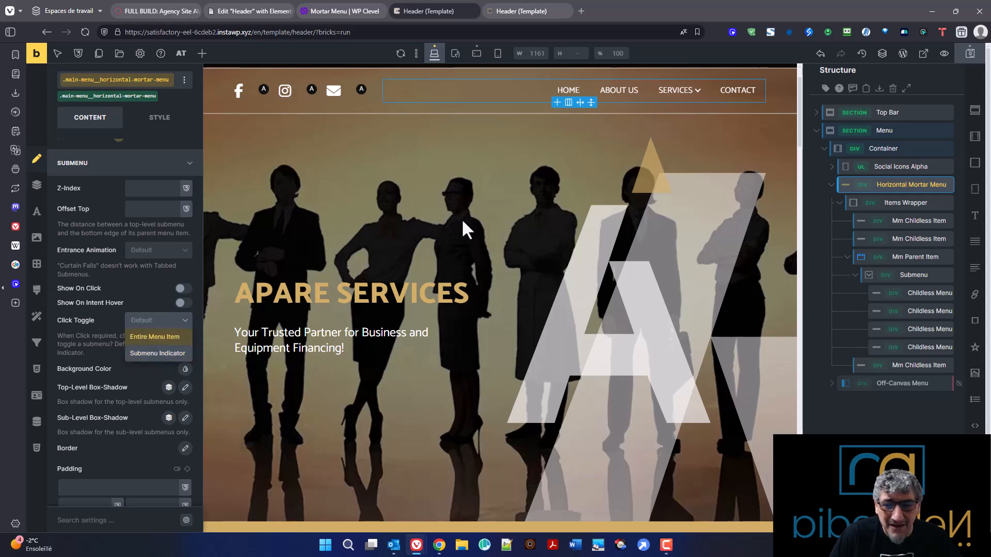
mouse_move(640, 98)
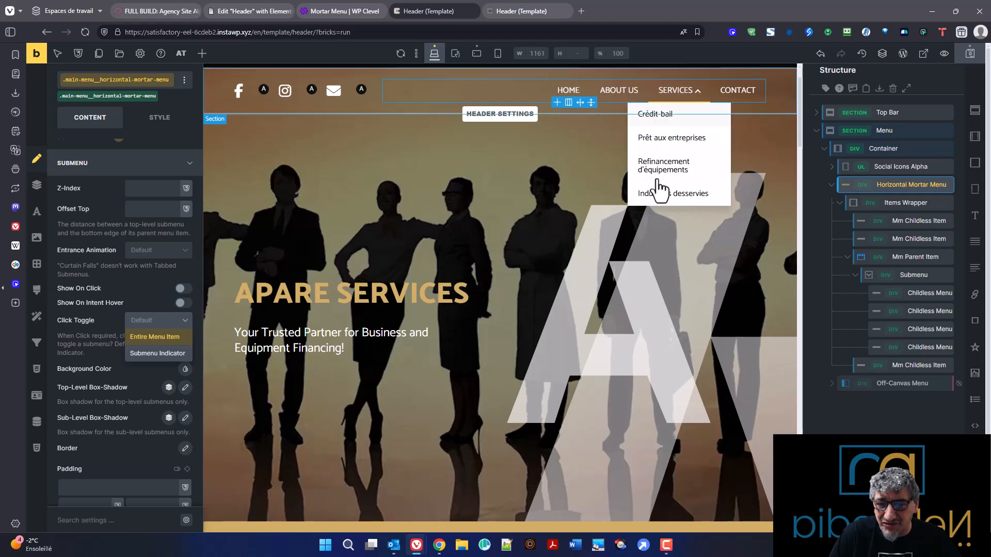
left_click(141, 341)
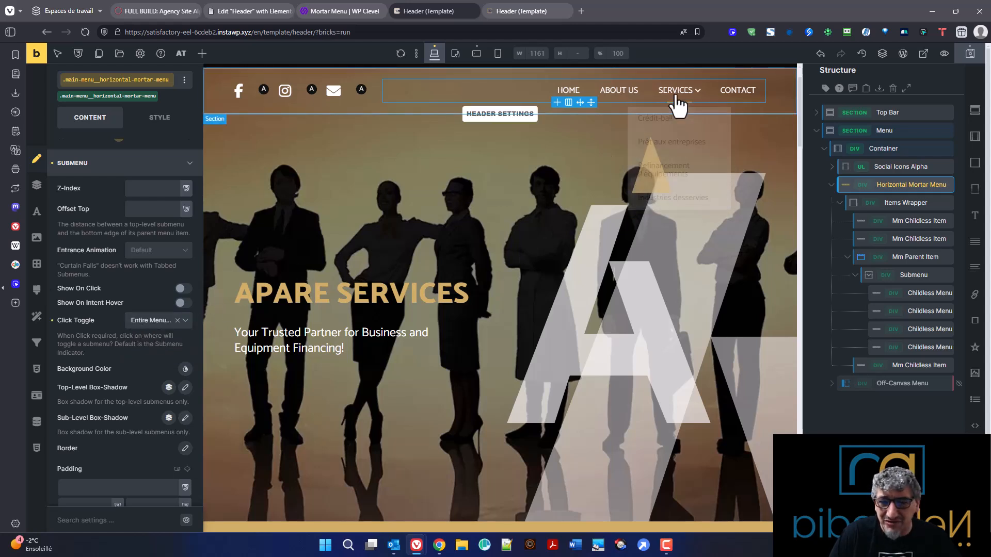
mouse_move(680, 98)
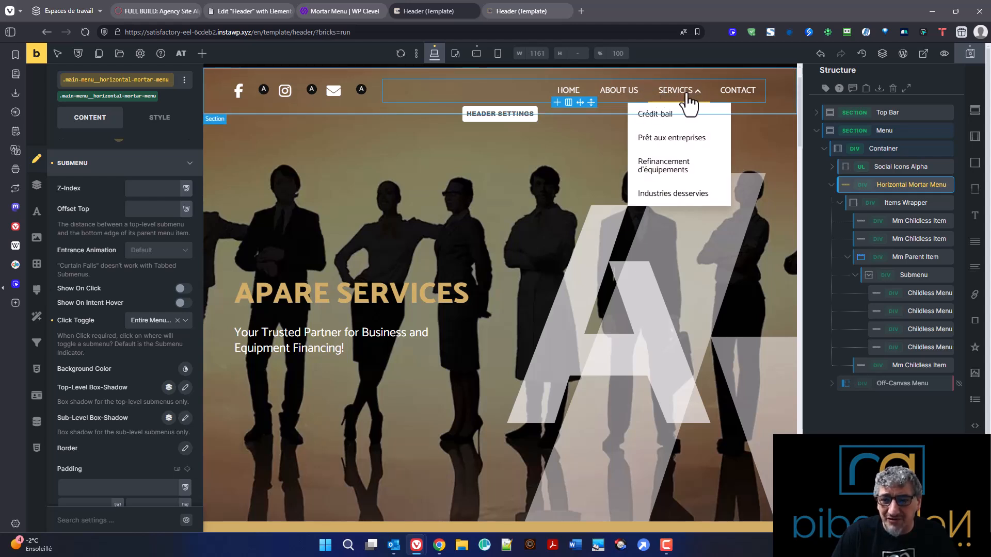
Set the submenu's Click Toggle to Submenu Indicator and test the arrow beside SERVICES on the canvas.
left_click(136, 320)
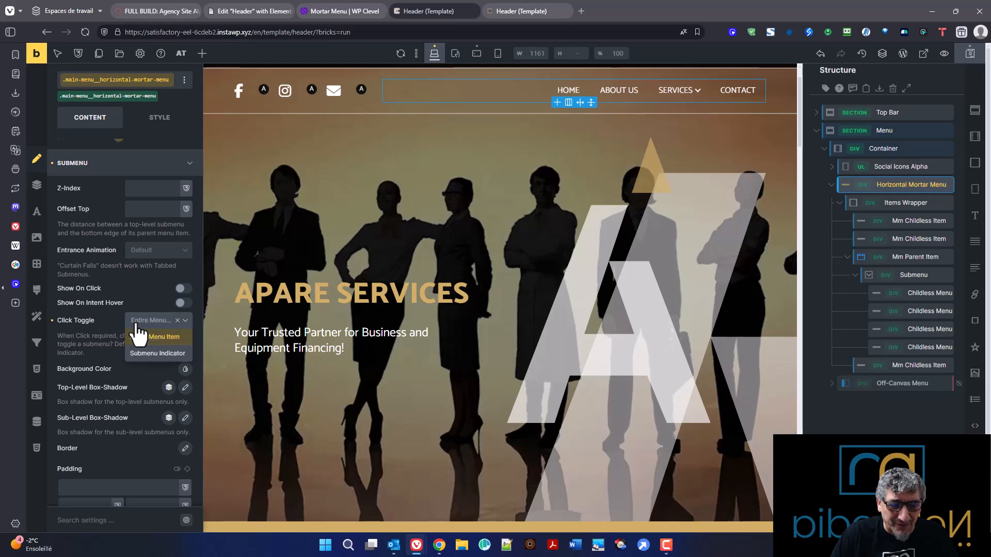
left_click(149, 355)
left_click(698, 93)
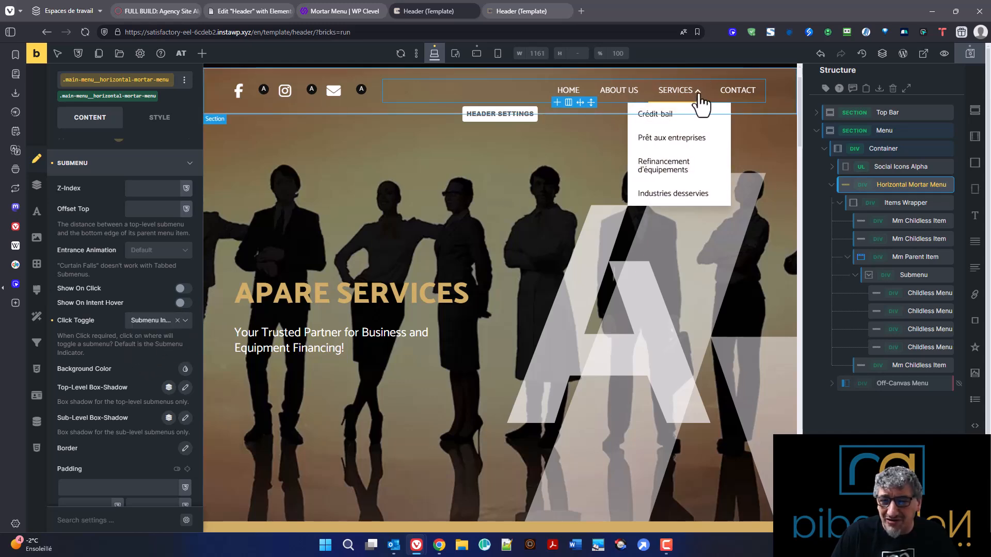
On the frontend preview, move the keyboard focus through the header links to the SERVICES item and its submenu indicator.
left_click(522, 12)
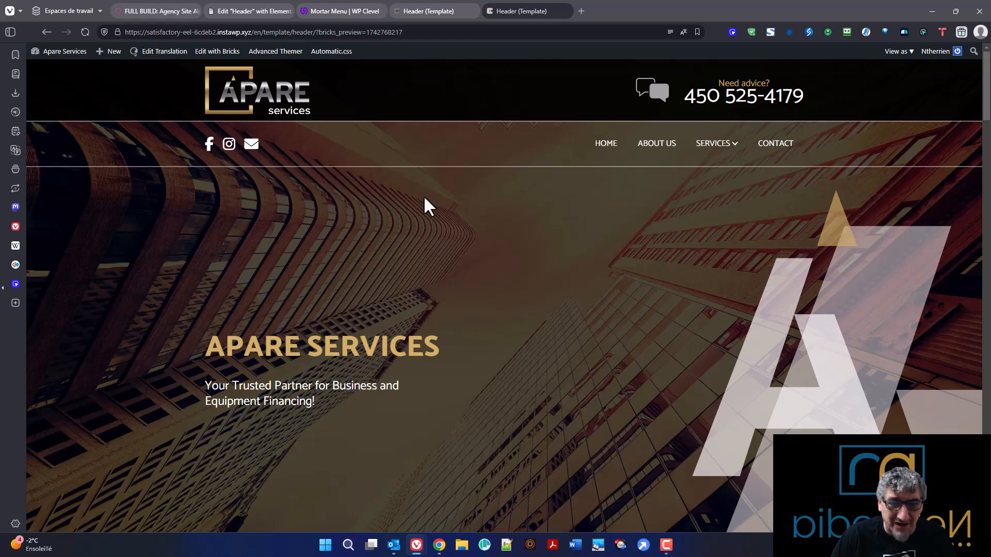
key("Tab")
key("Tab")
key("Tab")
key("Tab")
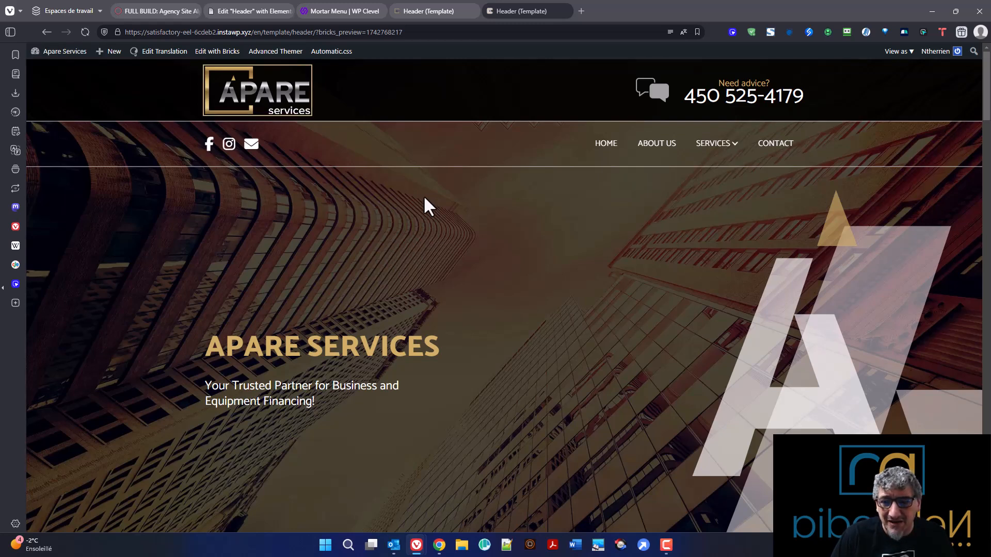
key("Tab")
key("Tab")
key("Tab")
key("Tab")
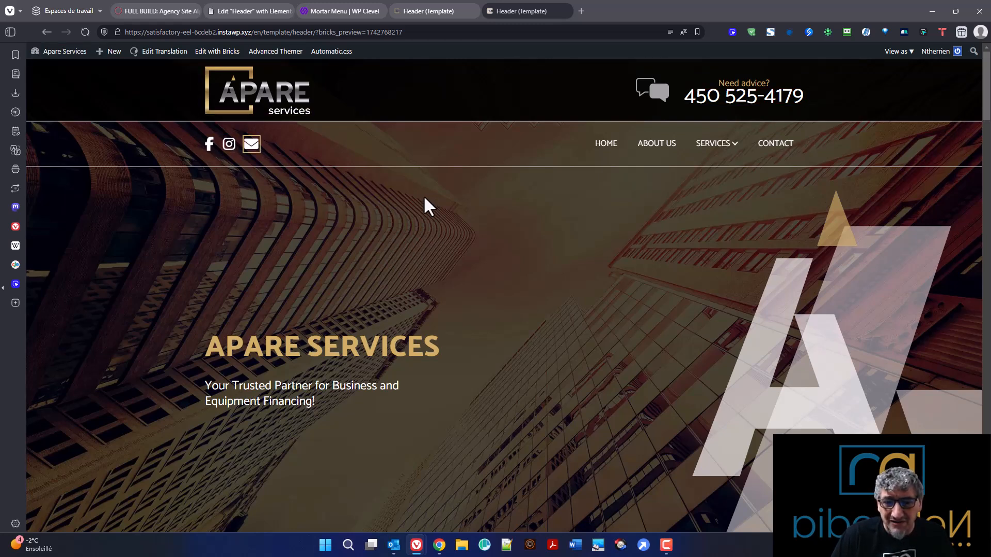
key("Tab")
key("Tab")
key("Tab")
key("Tab")
key("Tab")
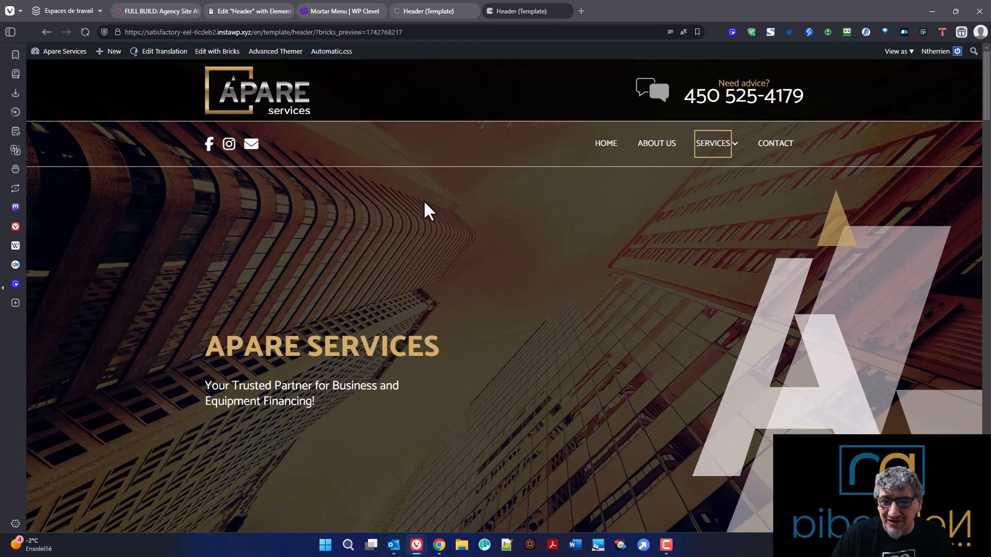
key("shift+Tab")
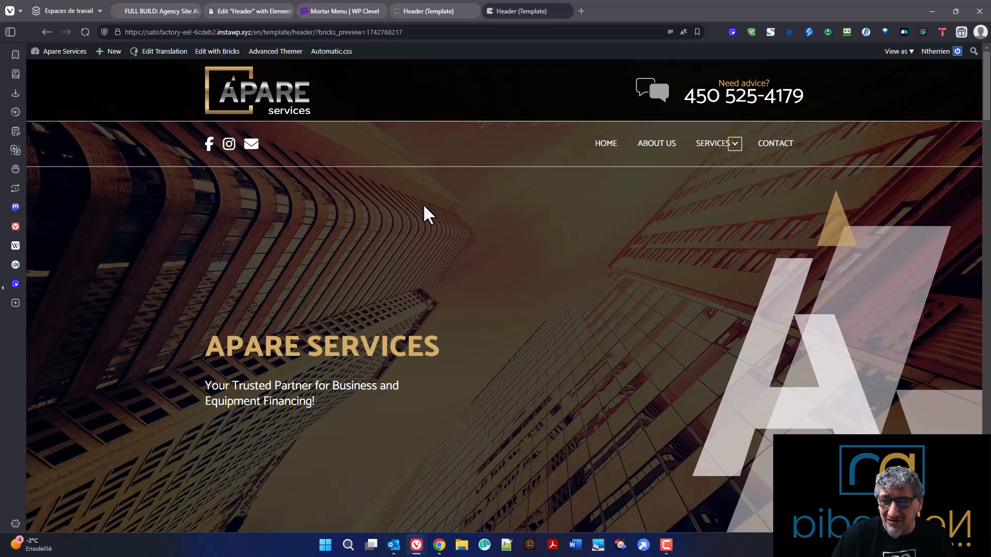
key("shift+Tab")
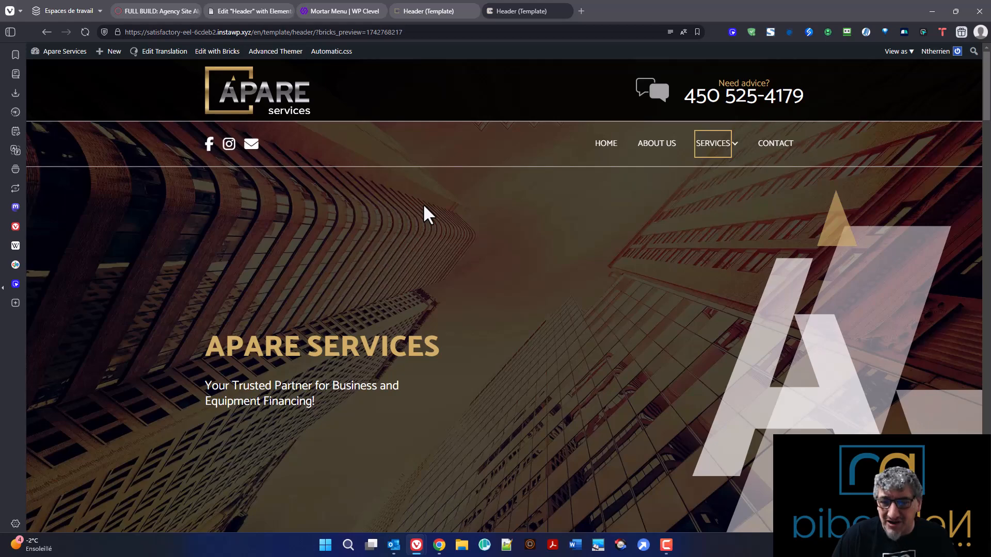
Try to open the submenu from the keyboard with the SERVICES link focused, and return to the header.
key("space")
scroll(543, 255, "up", 4)
scroll(543, 255, "up", 4)
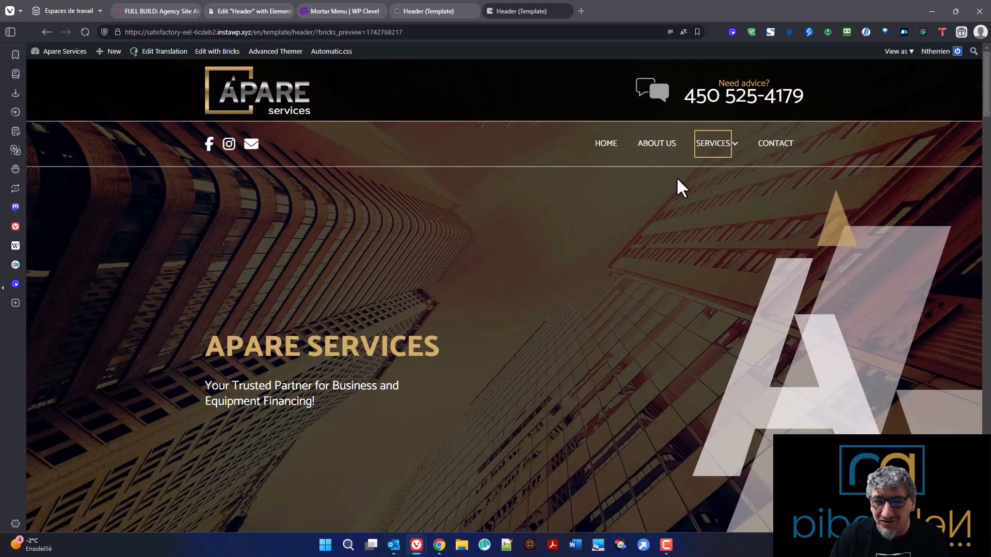
mouse_move(719, 147)
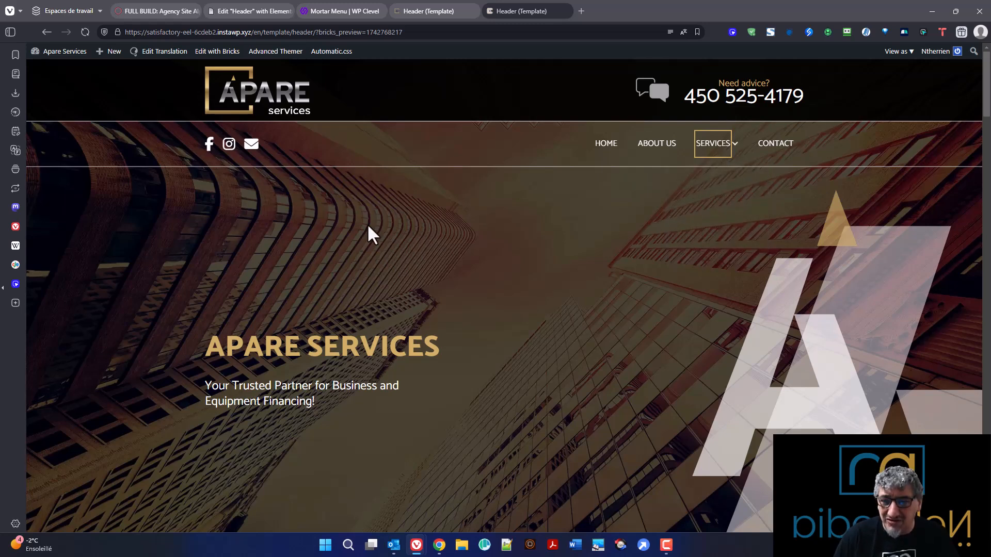
Focus the submenu indicator beside SERVICES and toggle the submenu open and closed from the keyboard.
key("Tab")
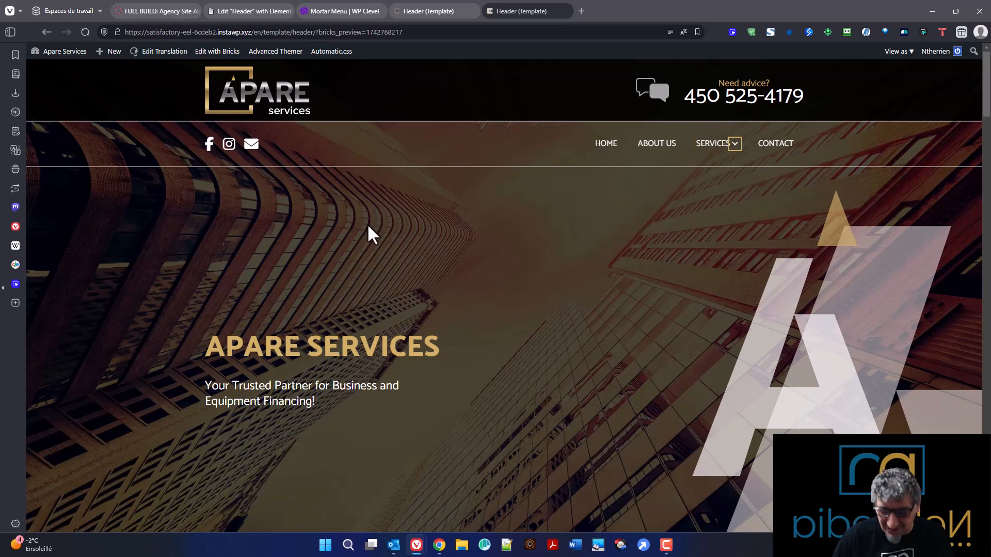
key("Return")
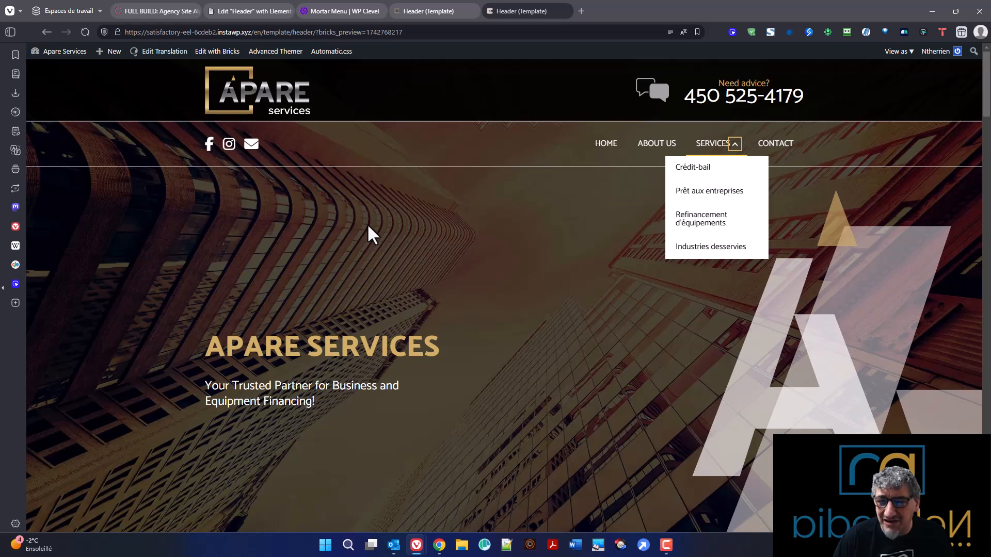
key("Return")
key("Return")
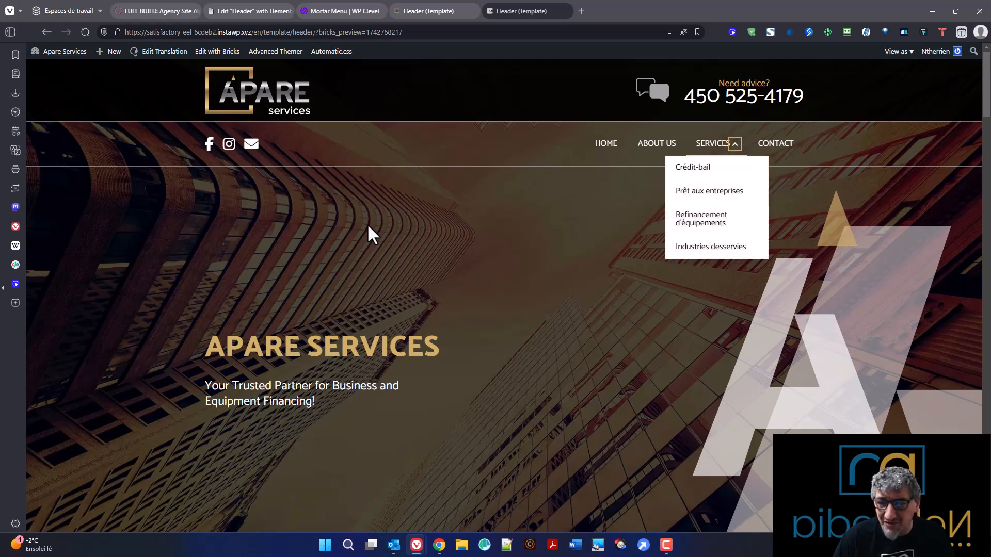
key("Return")
key("Return")
Move the keyboard focus through the open SERVICES submenu's links, back to its indicator, and on to CONTACT.
key("Tab")
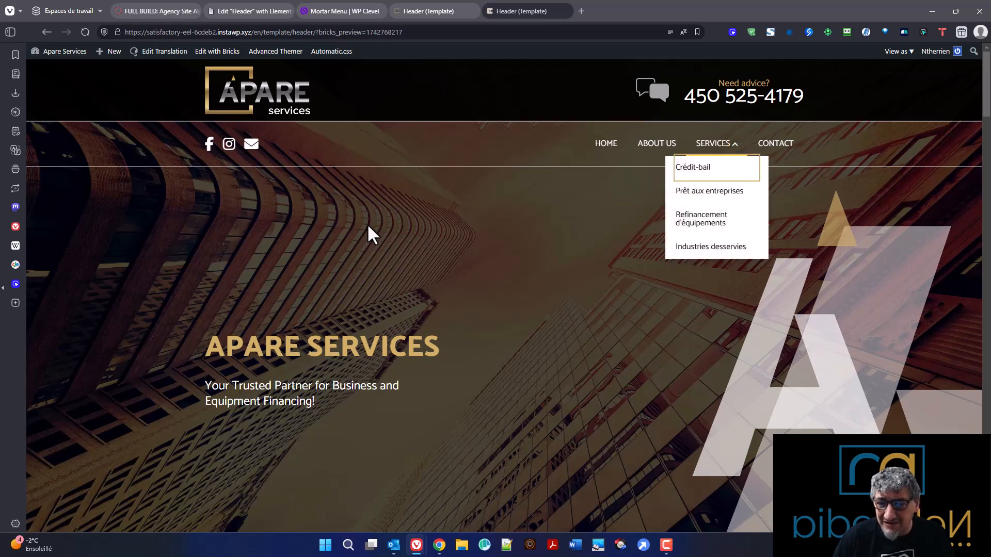
key("Tab")
key("Tab")
key("Tab")
key("Tab")
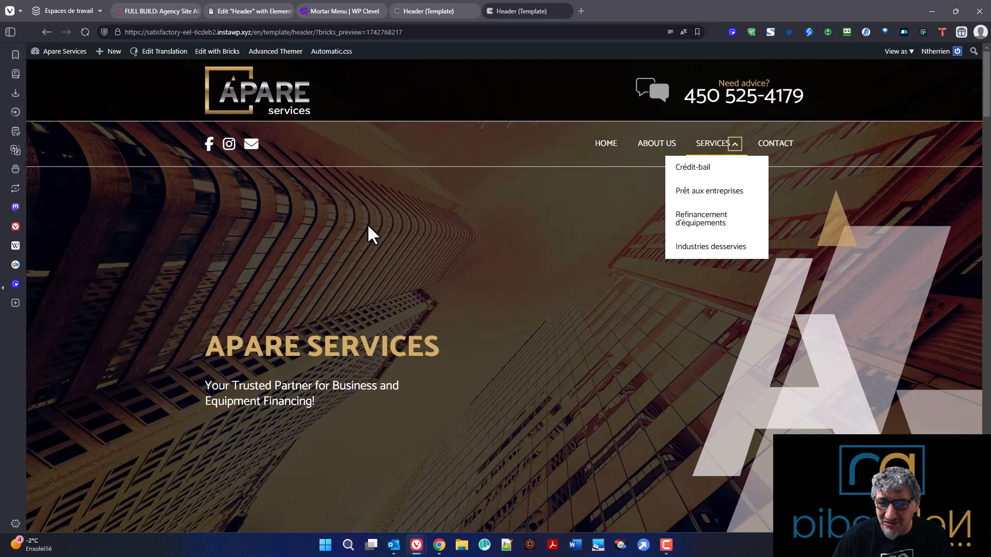
key("shift+Tab")
key("Tab")
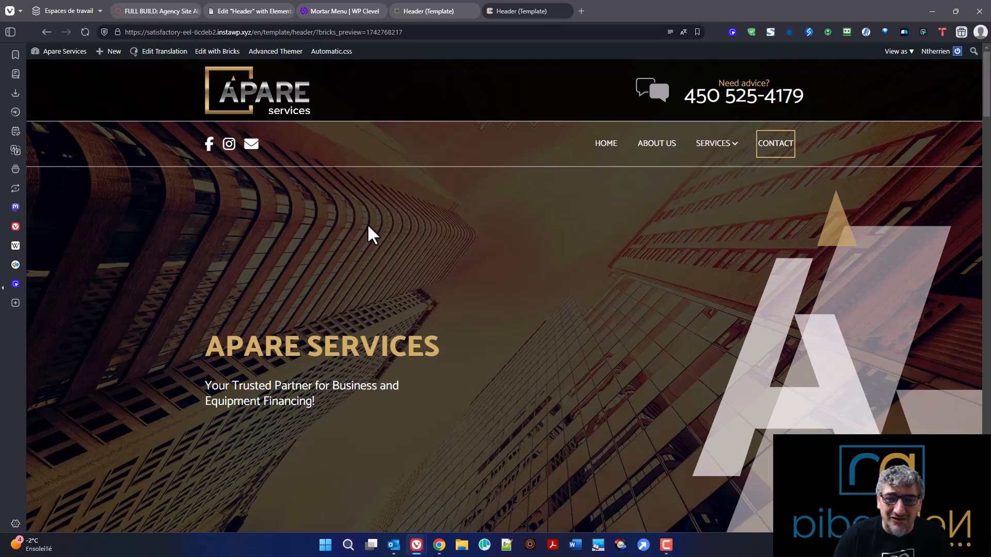
Back in the Bricks editor, set the submenu's Click Toggle to Entire Menu Item and save the template.
left_click(401, 11)
left_click(150, 321)
left_click(149, 337)
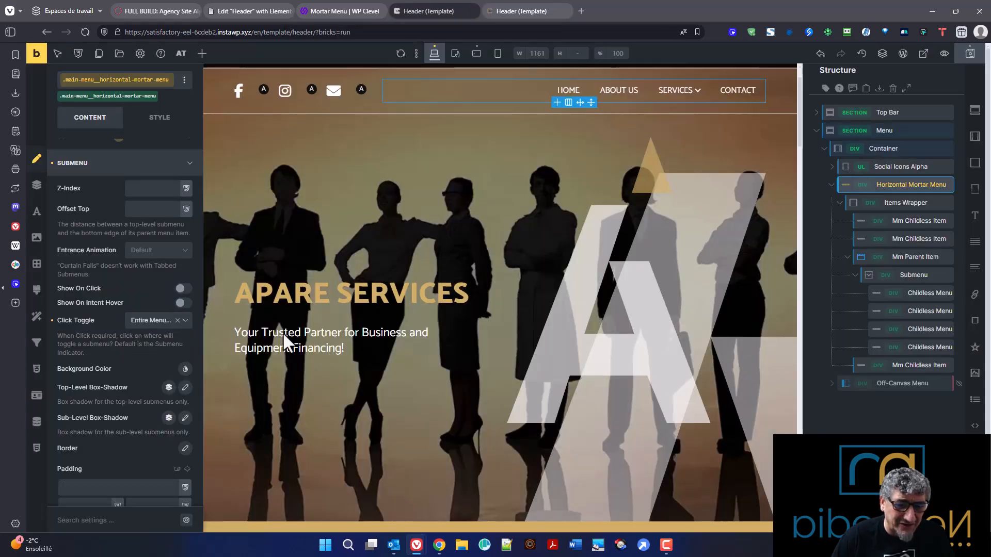
left_click(970, 53)
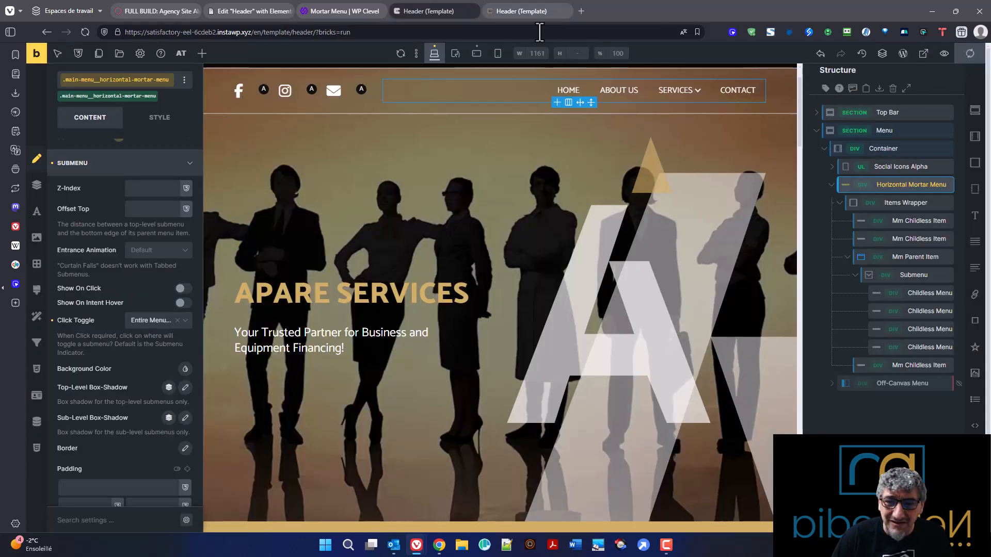
On the frontend preview, move the keyboard focus to the SERVICES item and try to open its submenu from the keyboard.
left_click(511, 11)
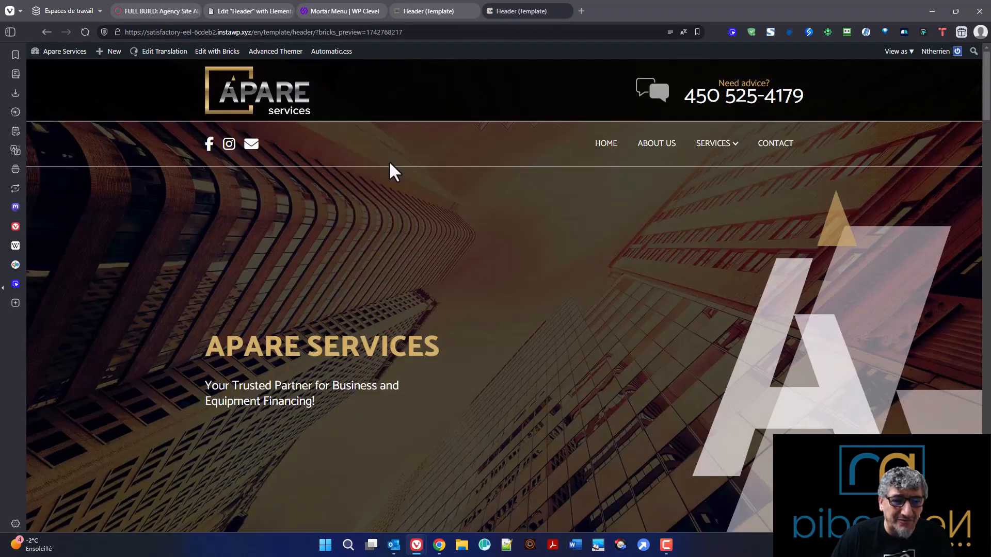
key("Tab")
key("Tab")
key("Tab")
key("Tab")
key("Tab")
key("Tab")
key("Tab")
key("Tab")
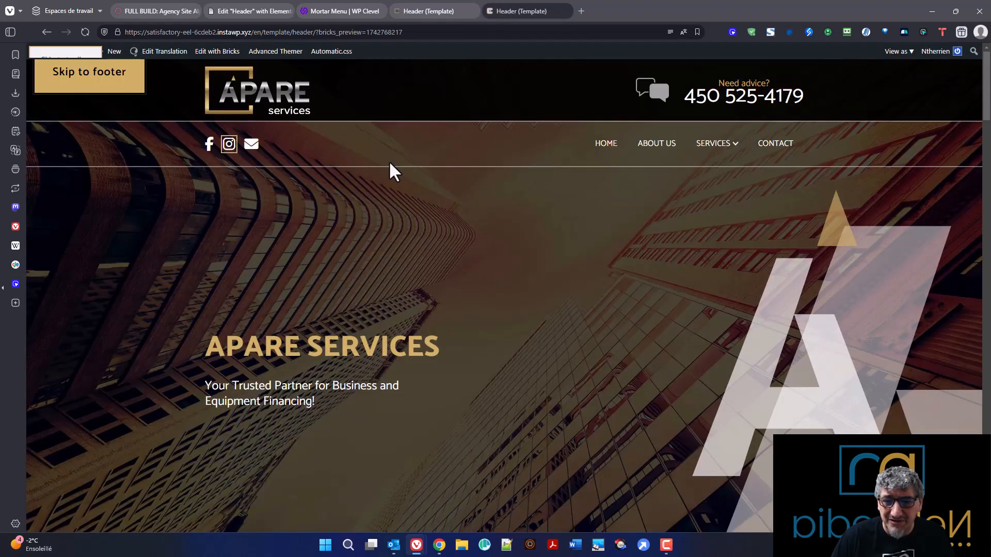
key("Tab")
key("Tab")
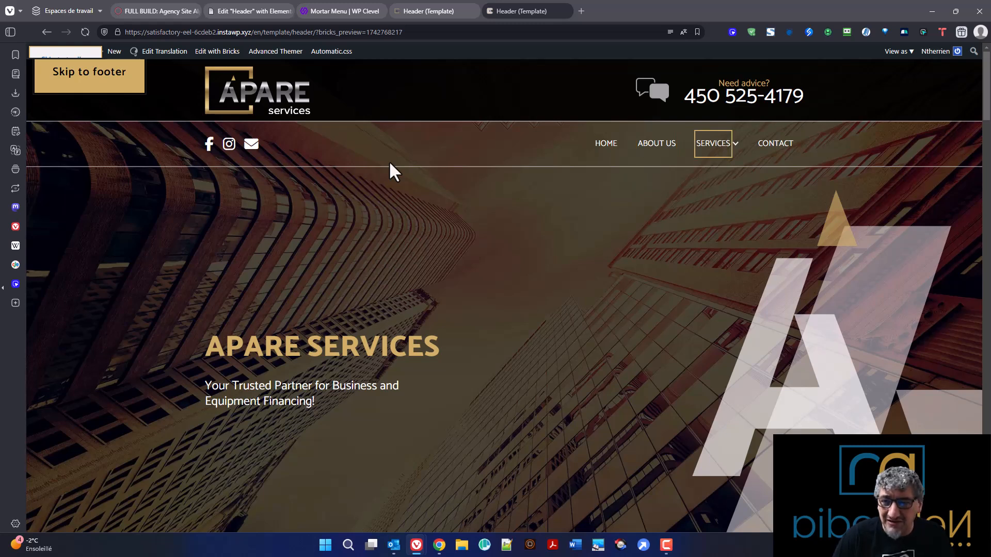
key("Return")
key("Return")
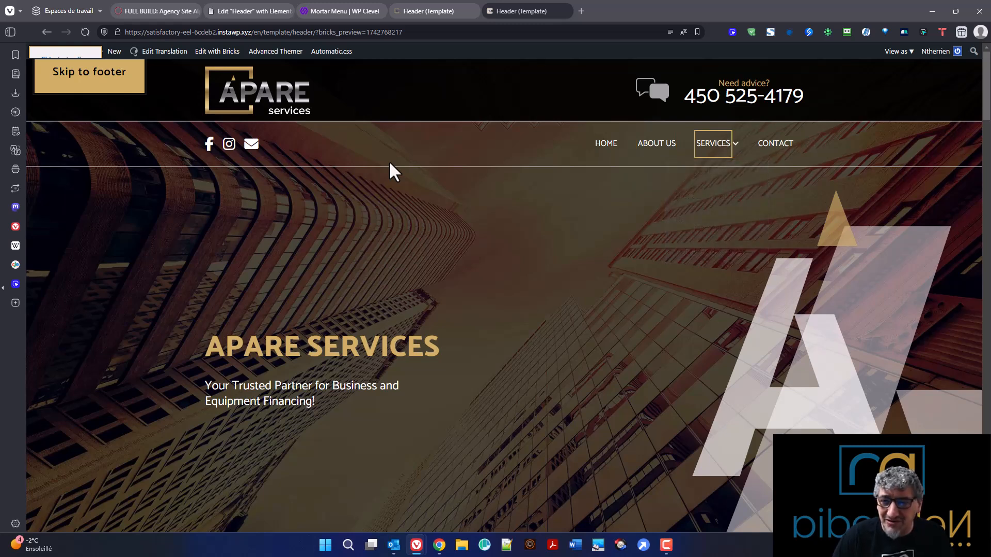
Toggle the SERVICES submenu open and closed from the keyboard while the SERVICES item has focus.
key("Return")
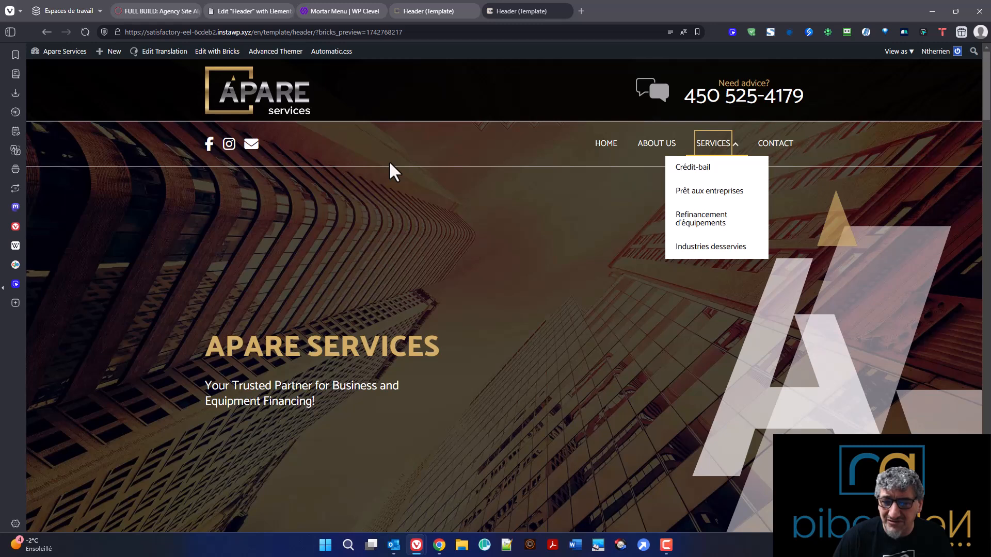
key("Return")
key("Return")
key("Return")
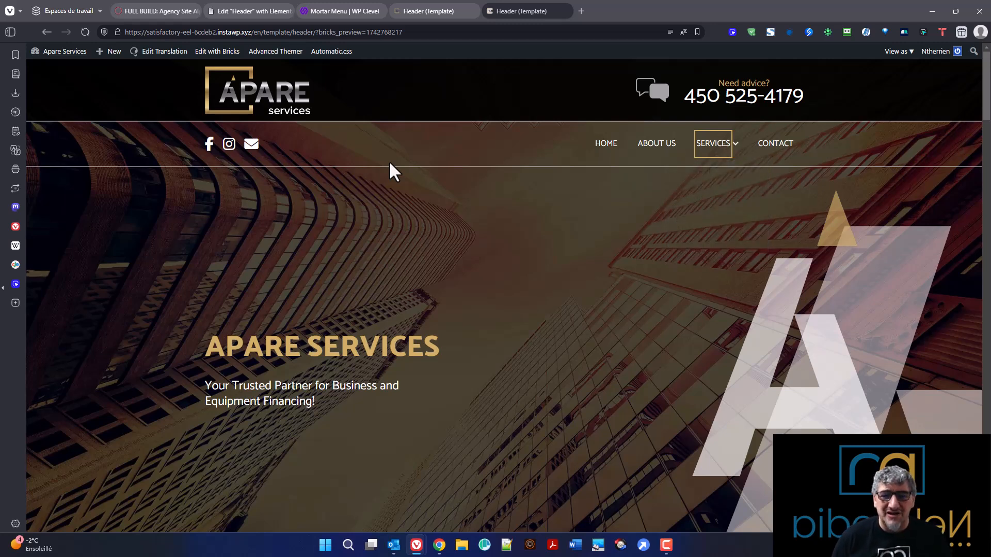
Back in the Bricks editor, select the Submenu element under the parent item and display its dropdown on the canvas.
left_click(404, 2)
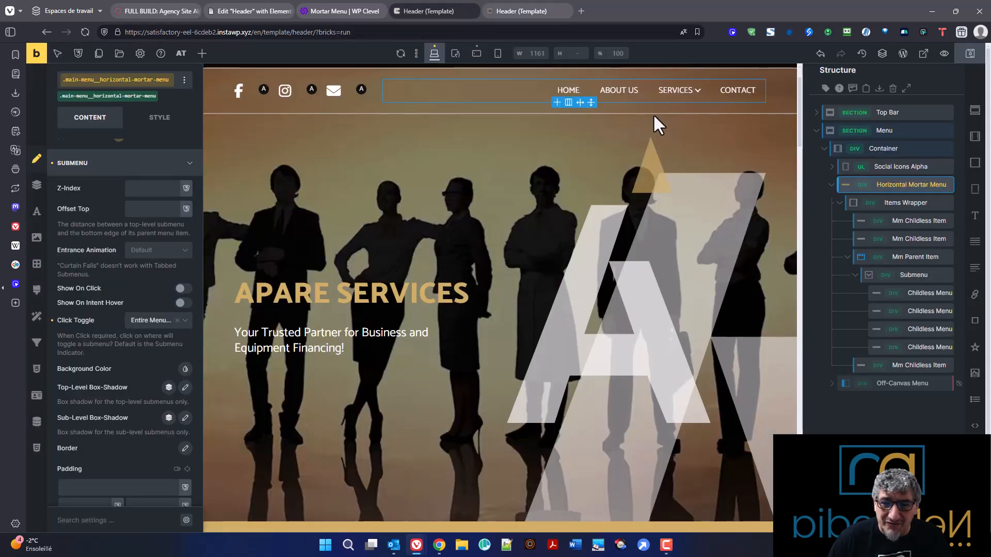
scroll(113, 419, "down", 3)
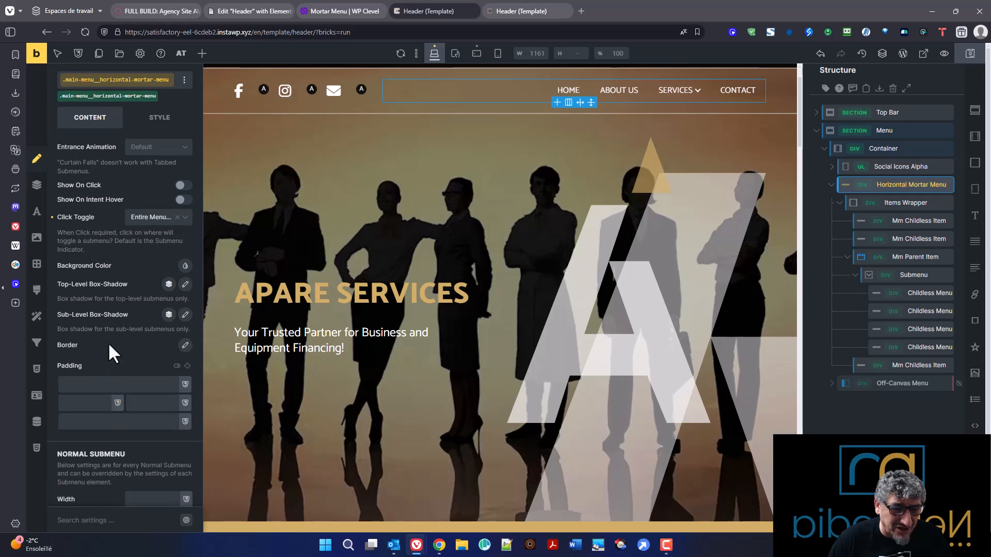
scroll(134, 336, "down", 2)
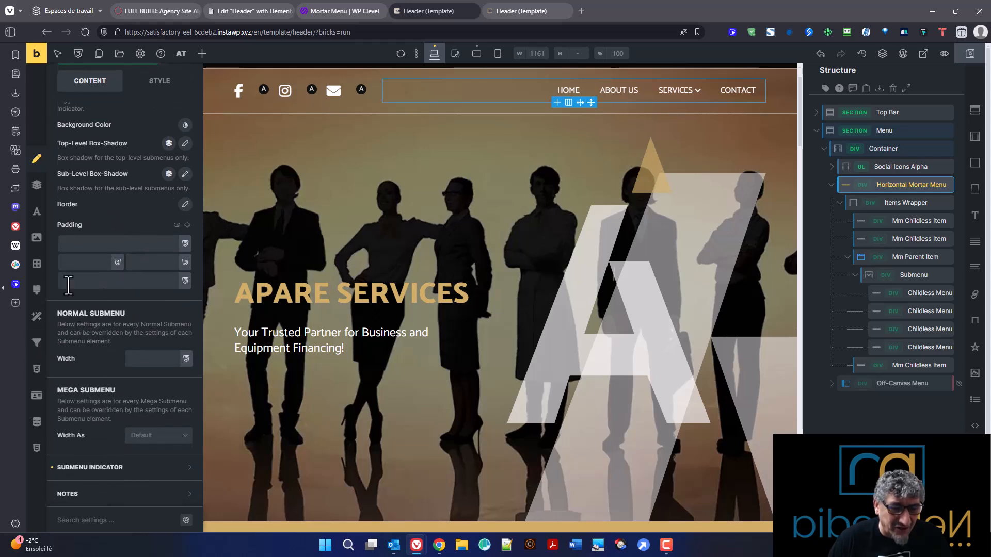
left_click(145, 359)
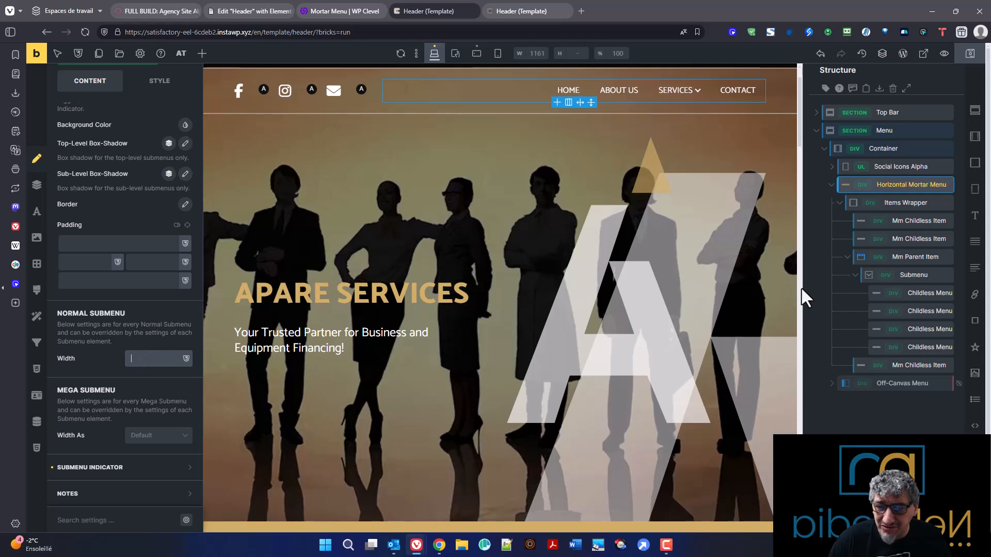
left_click(869, 275)
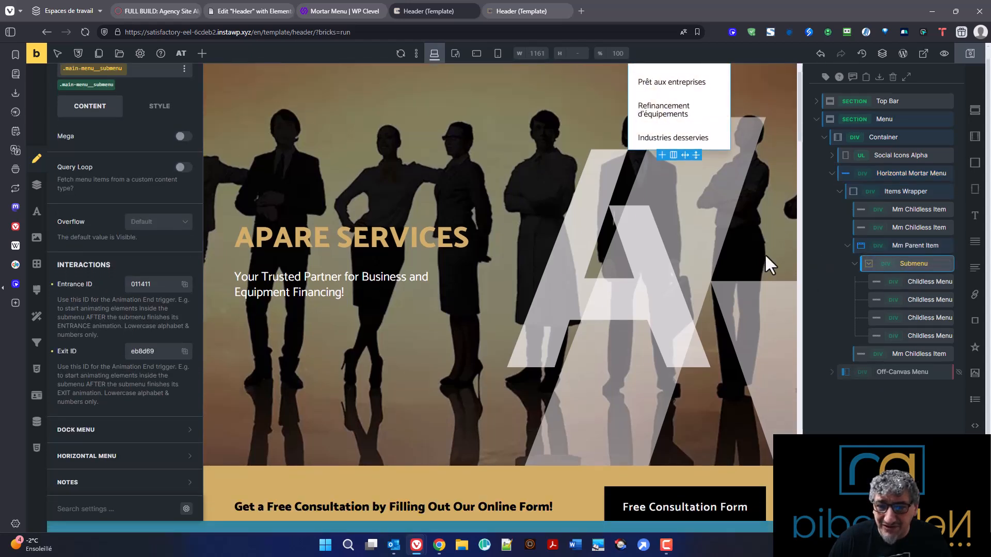
scroll(617, 305, "up", 2)
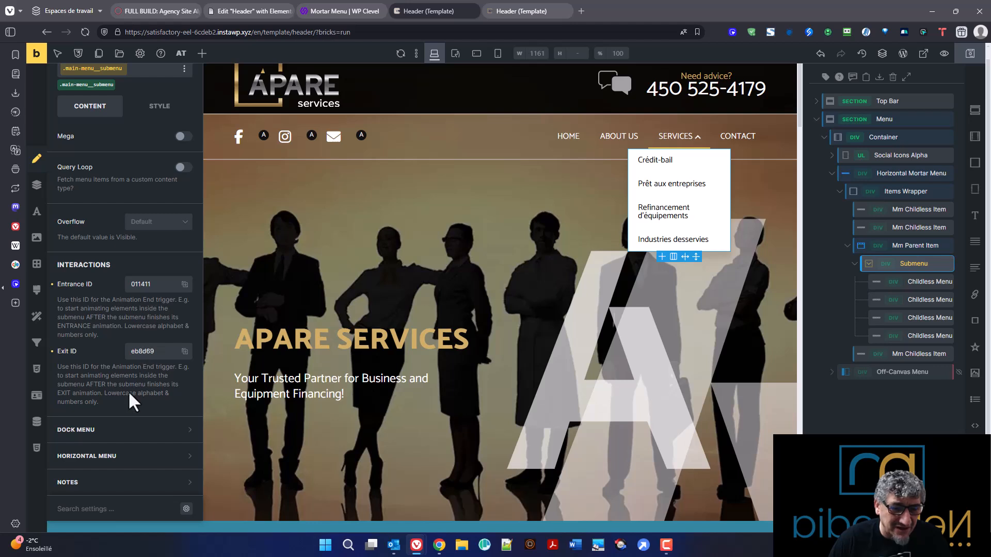
scroll(109, 448, "up", 2)
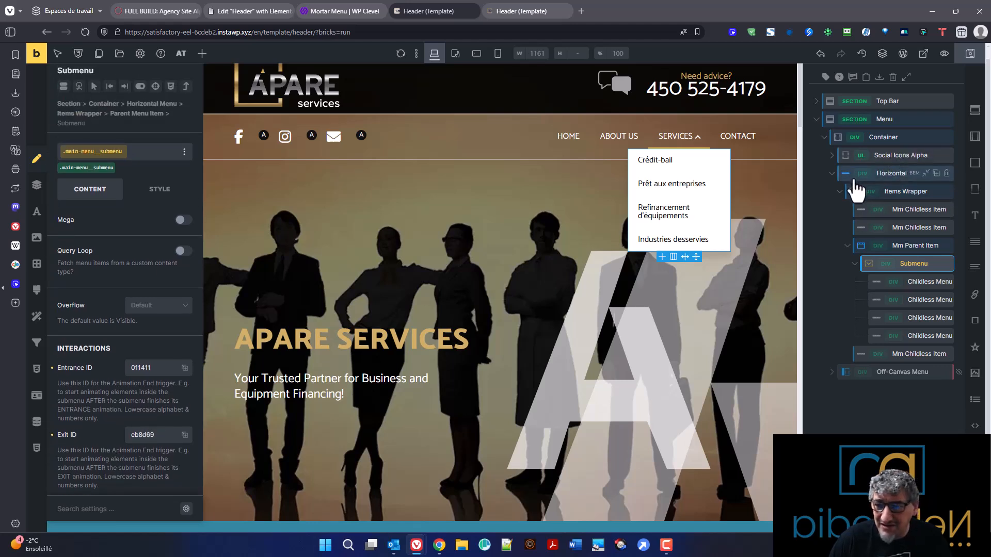
Select the Horizontal Mortar Menu and set its normal submenu width to 100rem.
left_click(846, 173)
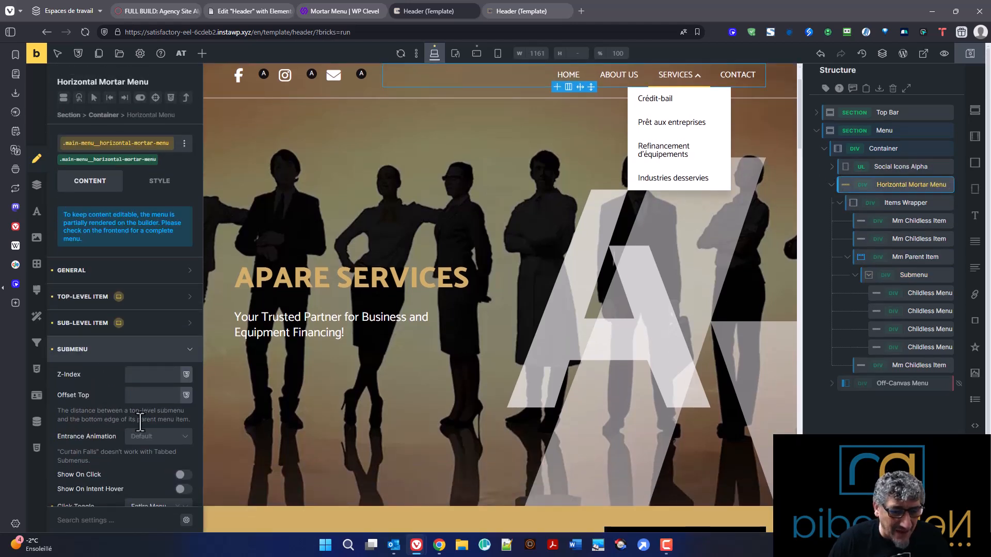
scroll(104, 407, "down", 3)
scroll(111, 432, "down", 5)
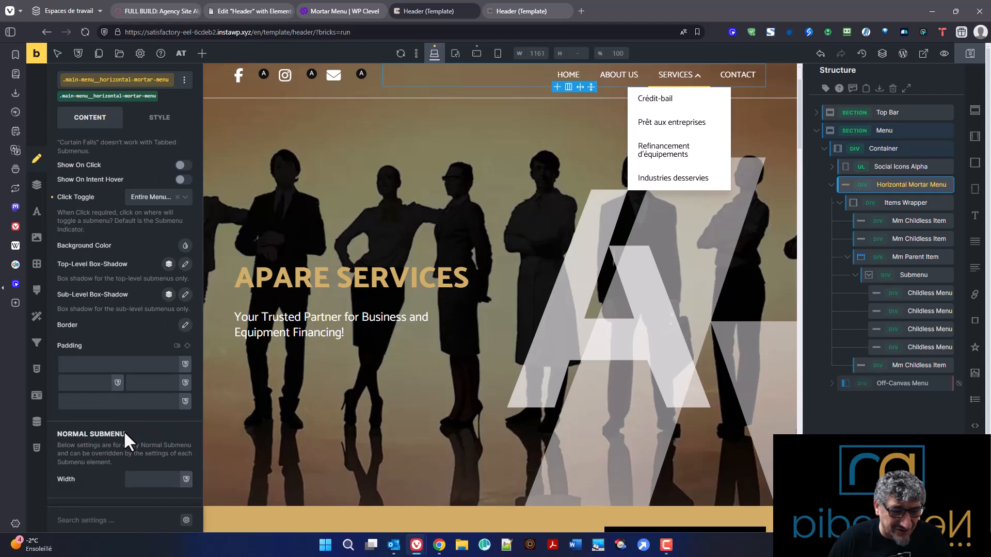
left_click(143, 376)
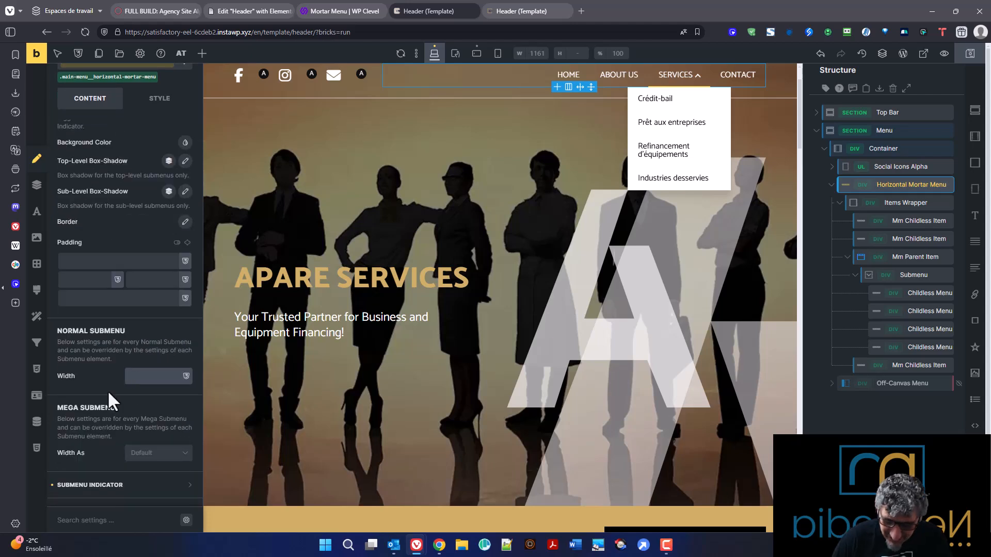
type("100")
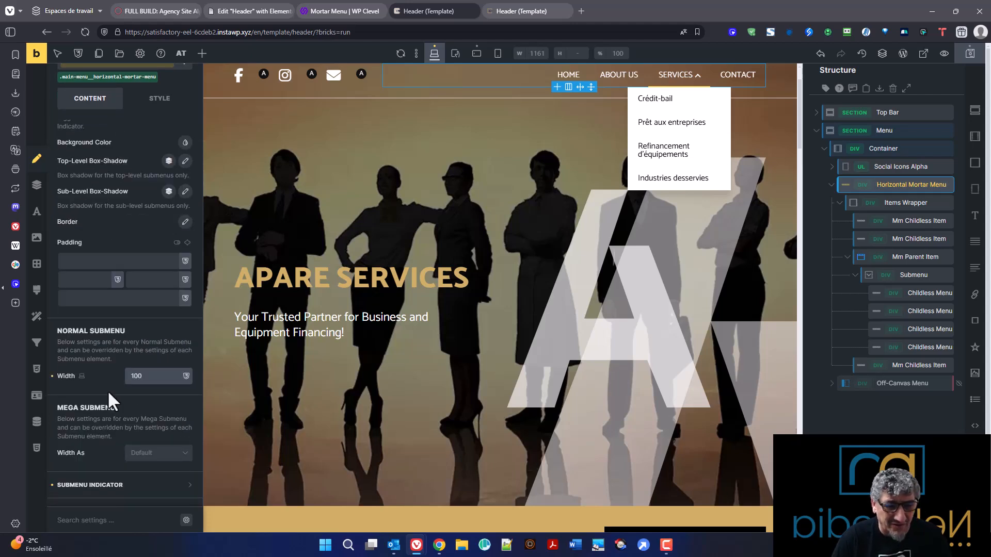
key("BackSpace")
key("BackSpace")
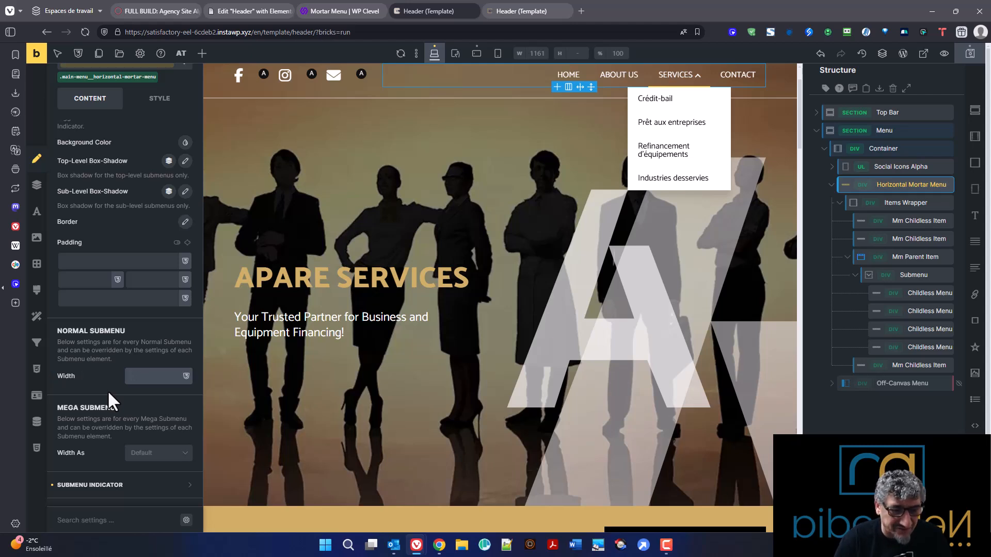
type("100rem")
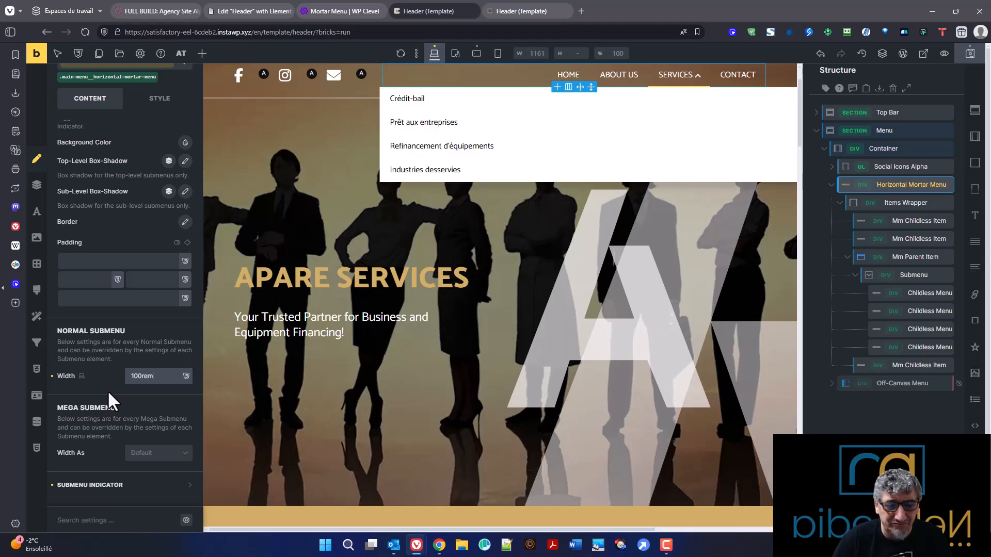
Try a normal submenu width of 20em, and clear the width value.
key("Left")
key("Left")
key("BackSpace")
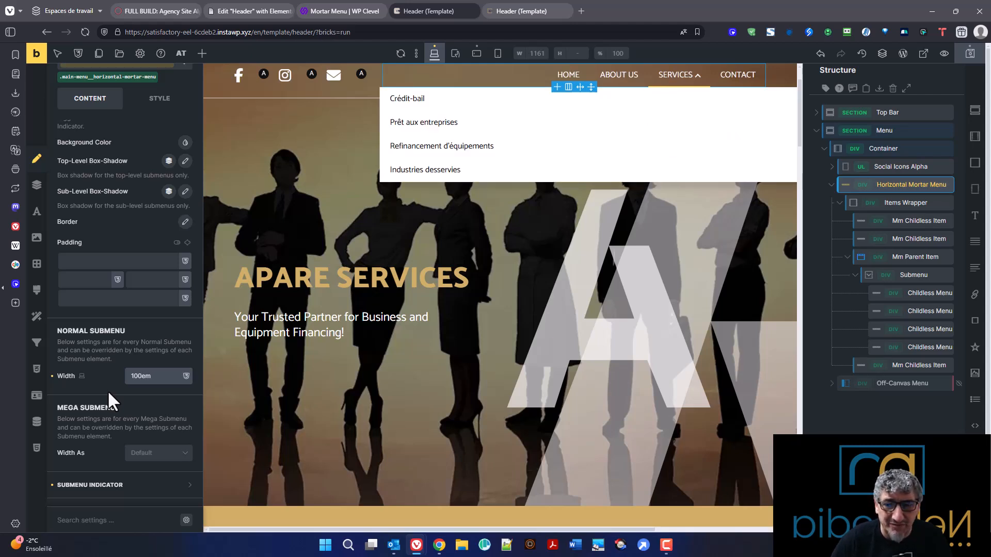
key("shift+Left")
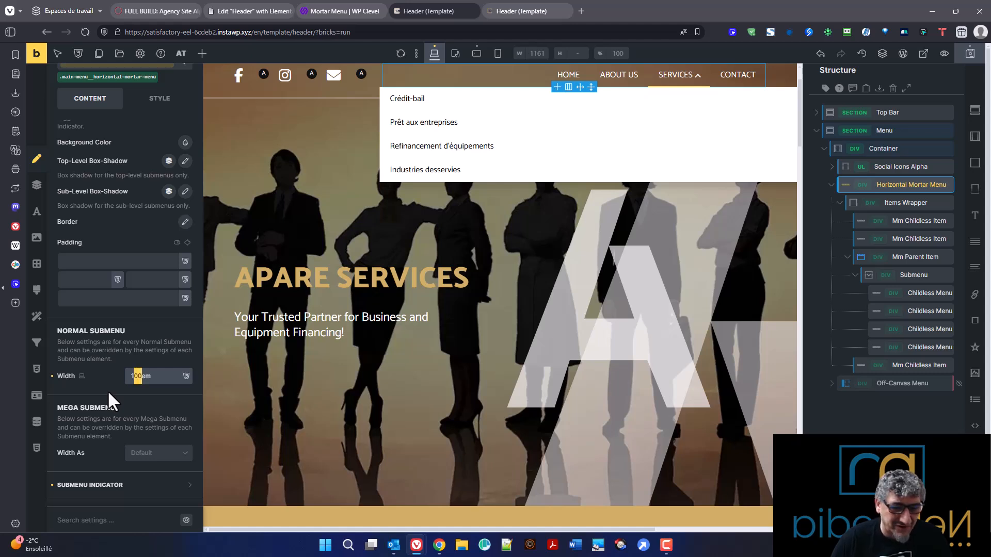
key("Left")
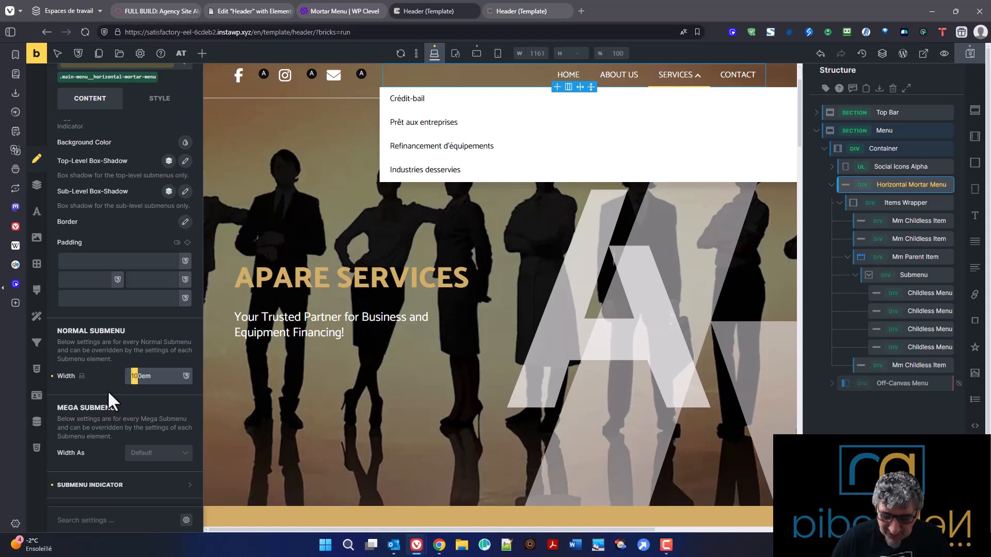
type("2")
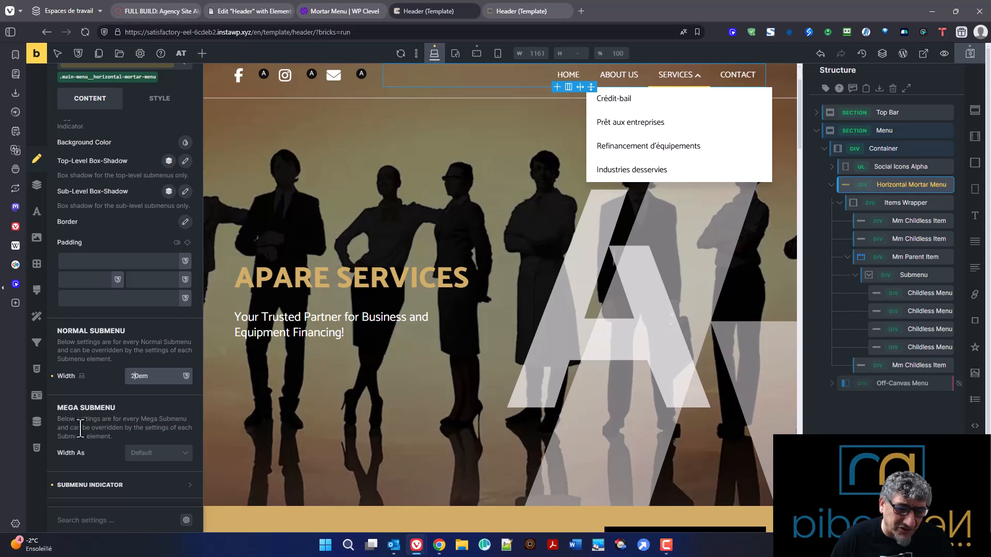
left_click(52, 376)
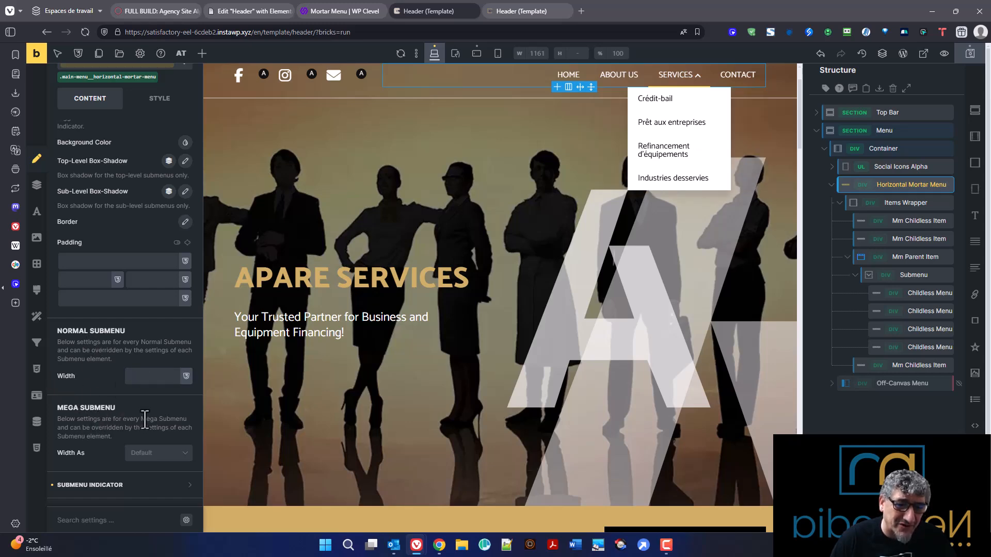
Try the Mega option on the Submenu element and switch it back off.
scroll(145, 419, "up", 5)
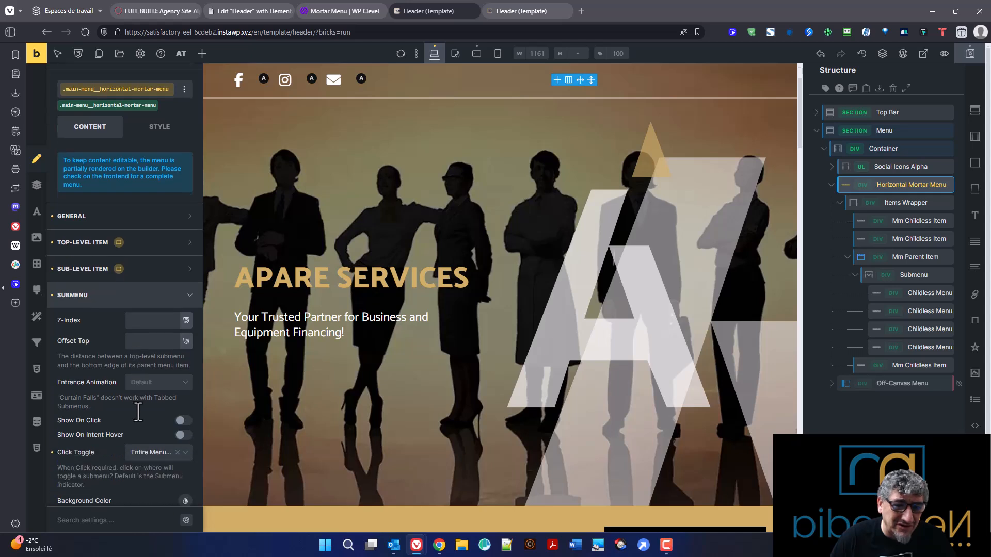
scroll(138, 413, "down", 3)
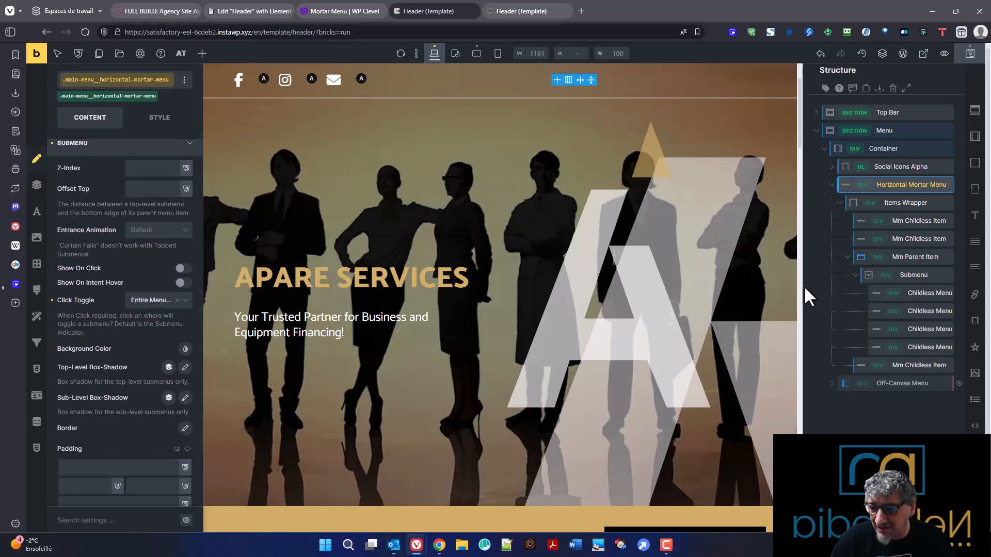
left_click(870, 274)
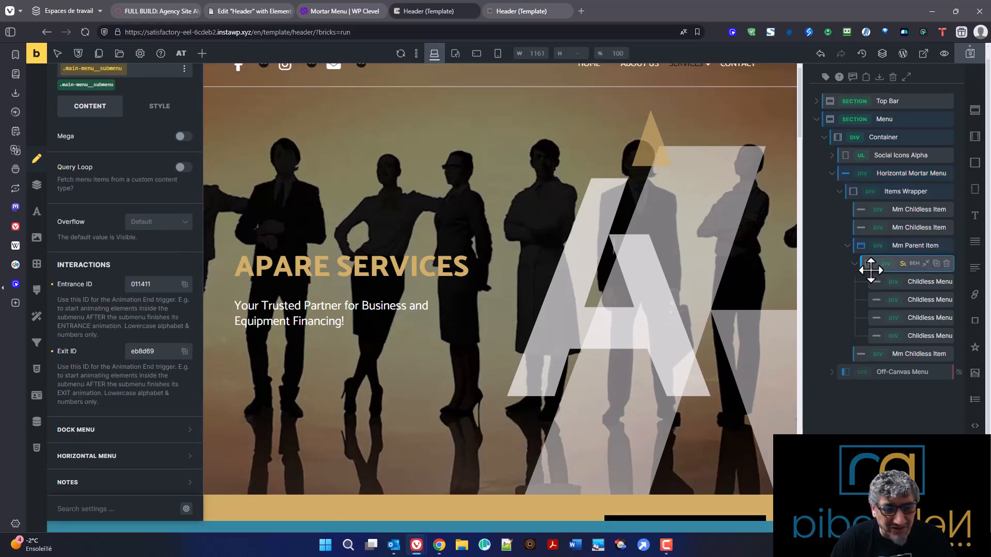
scroll(100, 193, "up", 1)
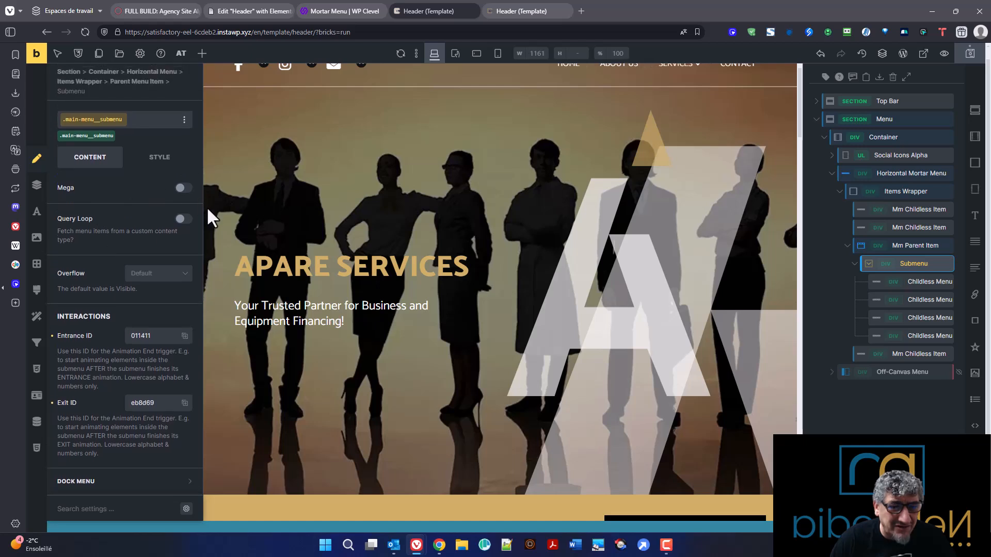
left_click(183, 189)
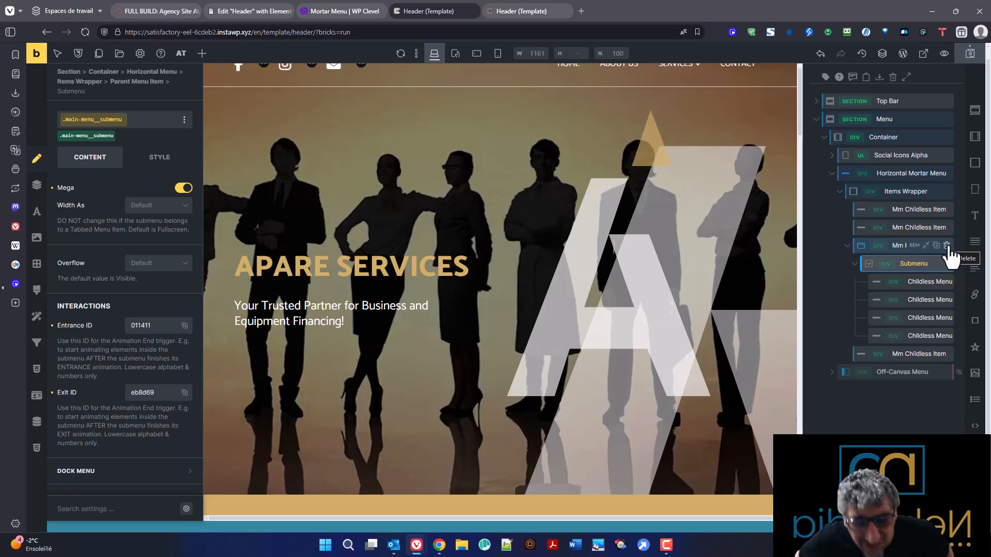
key("ctrl+s")
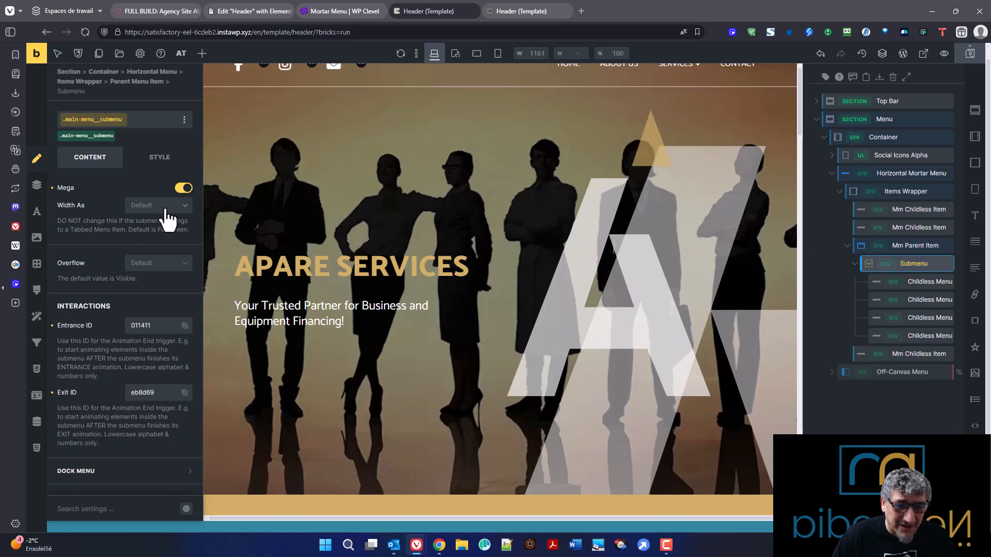
left_click(181, 188)
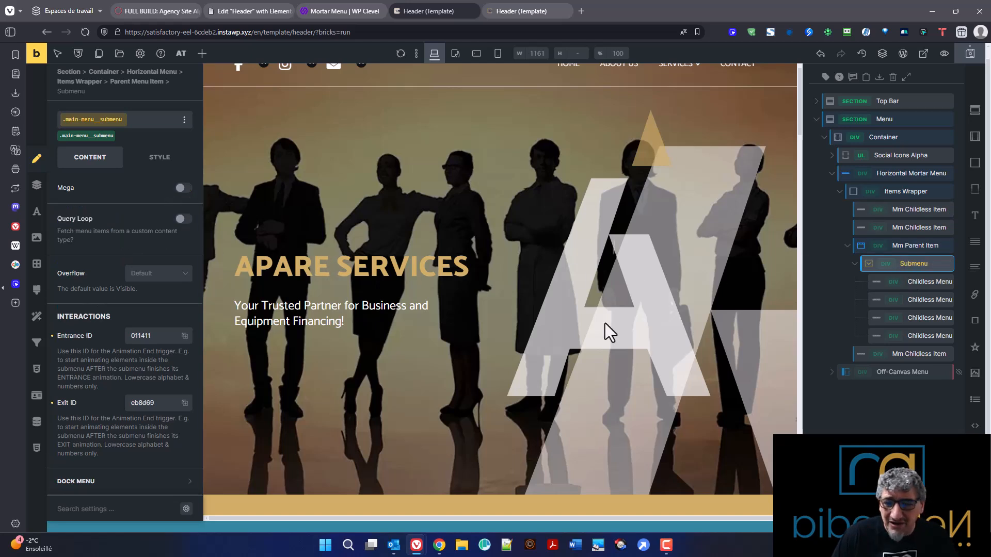
Review the mega submenu's Width As options on the Horizontal Mortar Menu without choosing one.
left_click(849, 173)
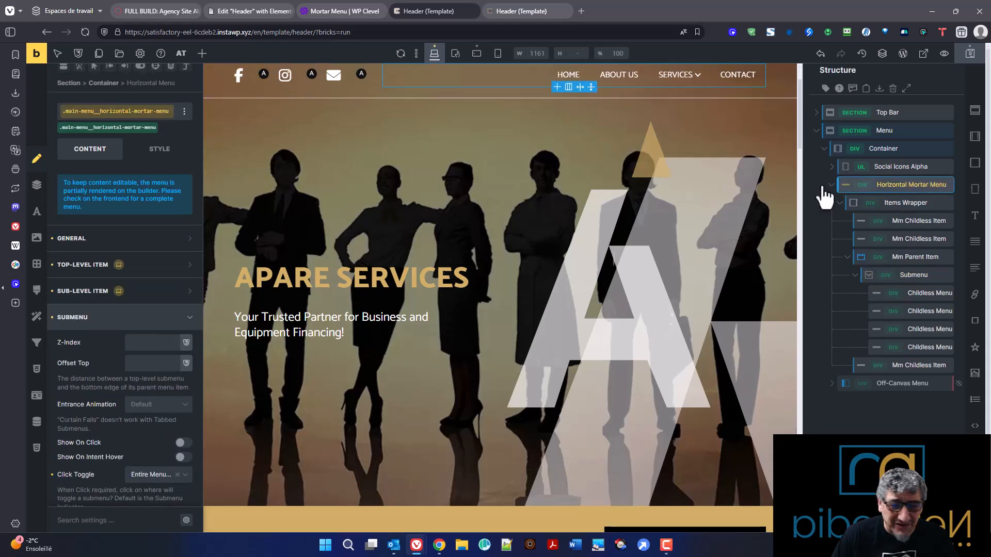
scroll(78, 397, "down", 3)
scroll(77, 408, "down", 5)
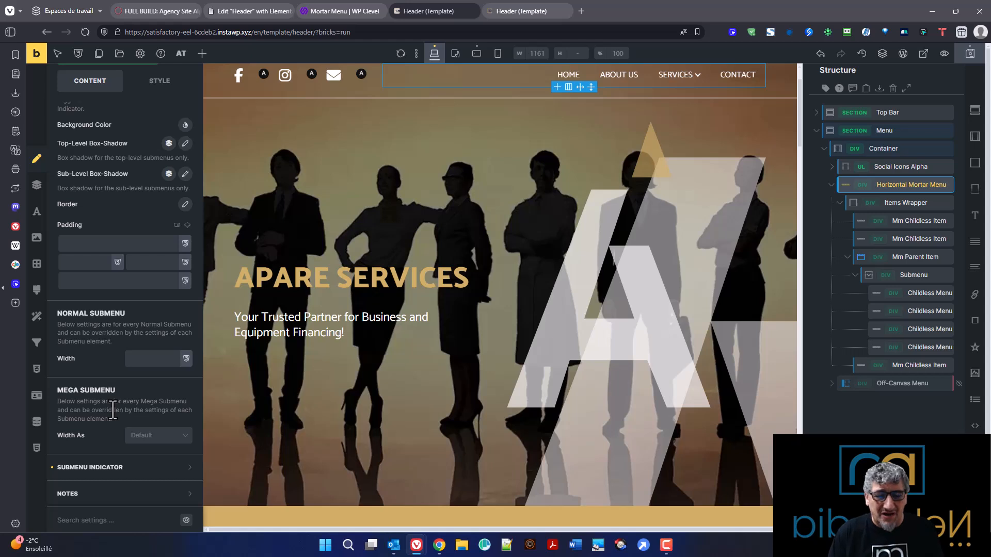
left_click(159, 436)
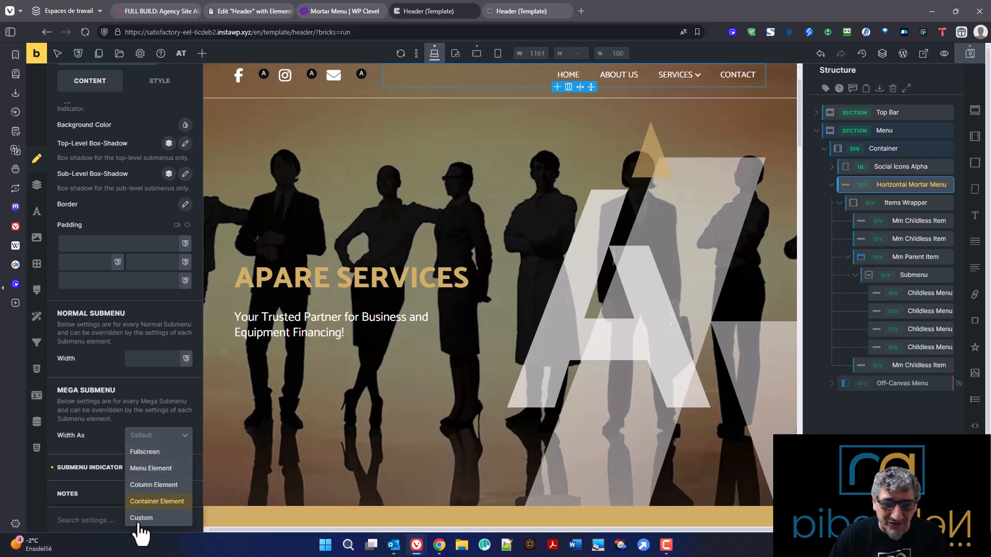
left_click(142, 386)
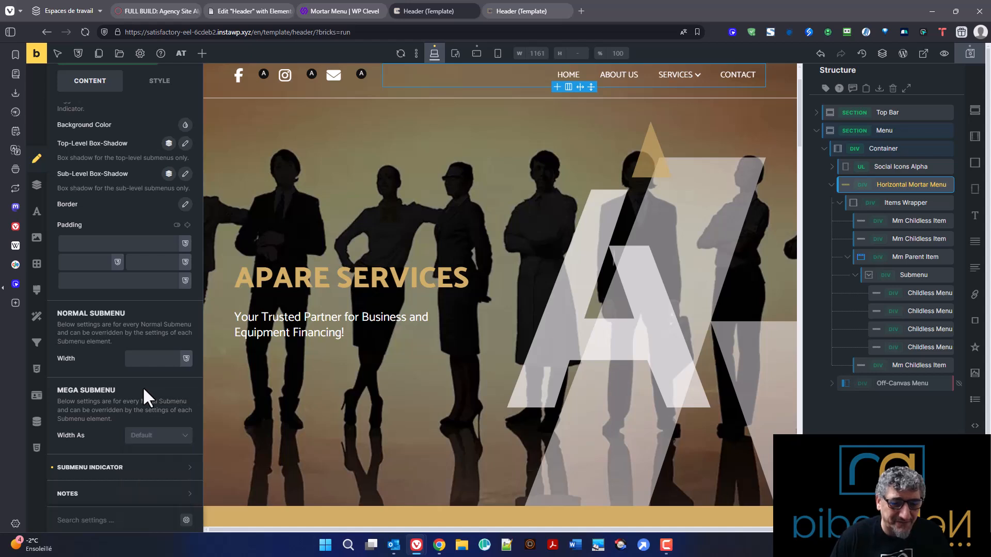
Set the Horizontal Mortar Menu's submenu indicator icon to Caret.
left_click(135, 469)
mouse_move(666, 91)
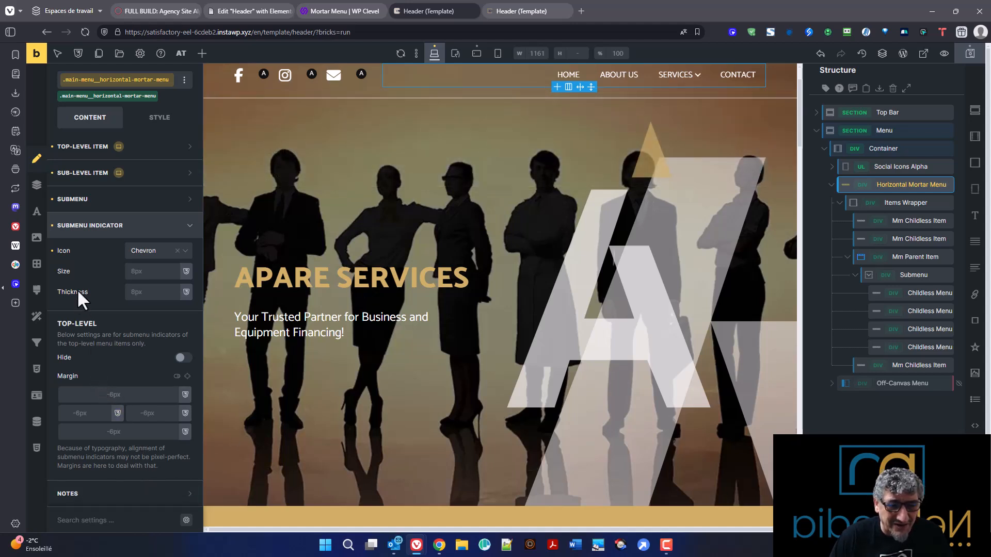
left_click(161, 252)
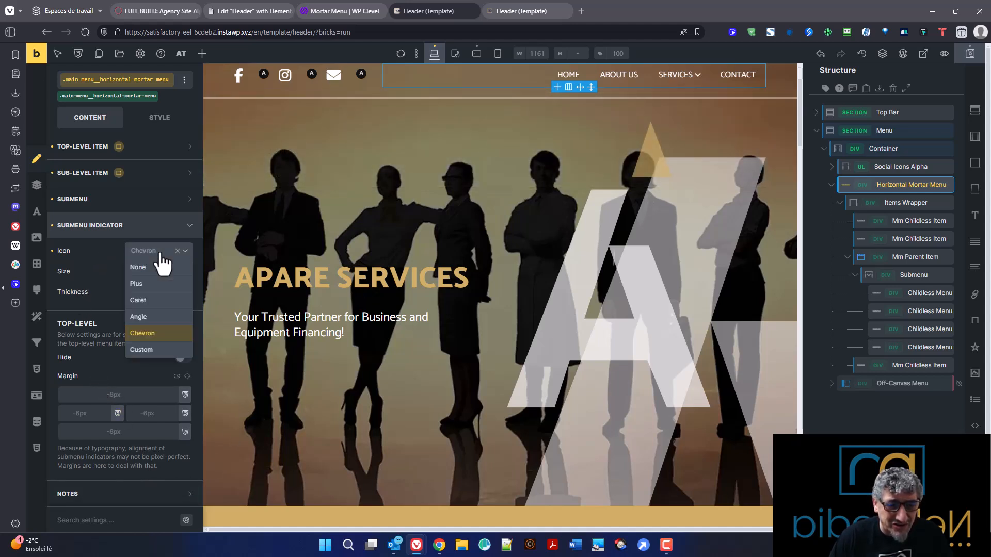
left_click(155, 301)
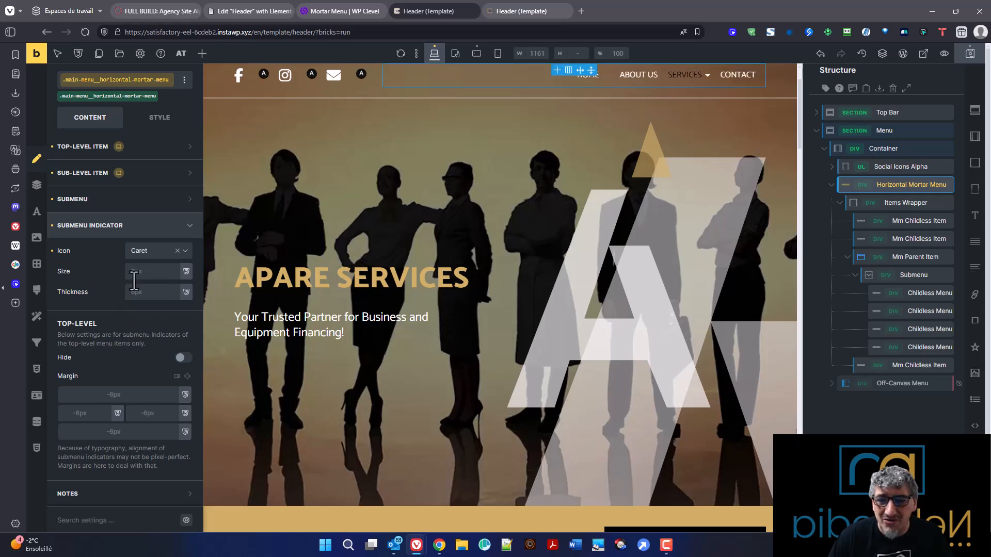
left_click(150, 258)
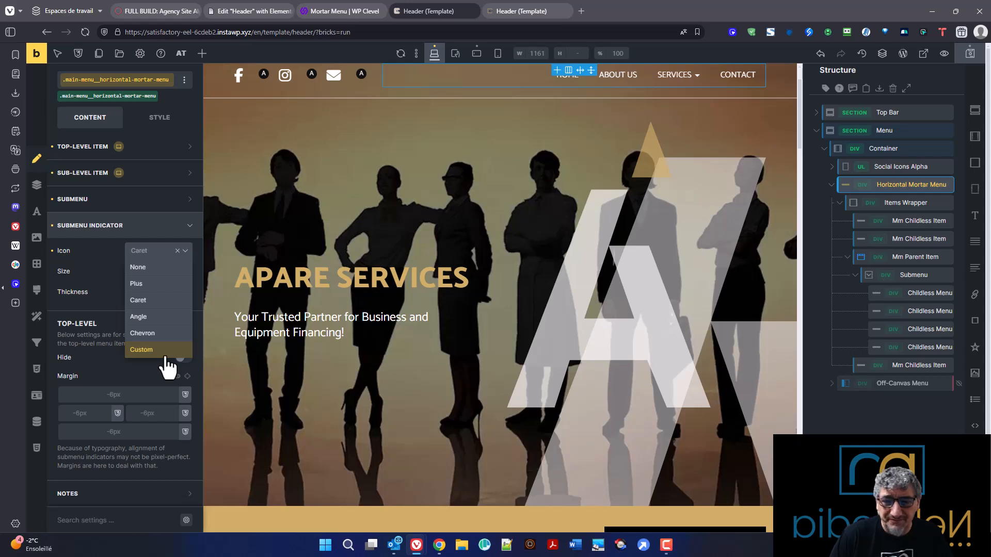
left_click(91, 252)
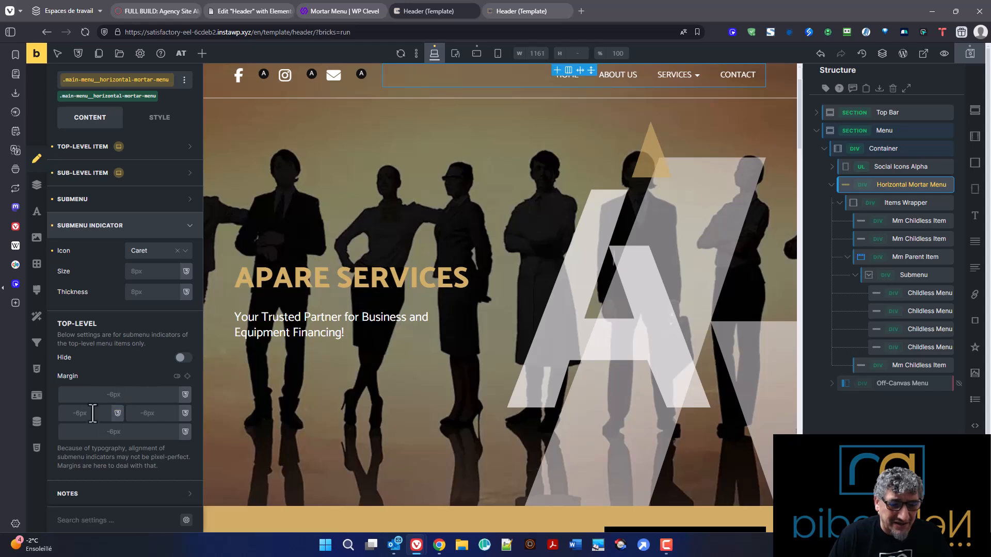
left_click(100, 227)
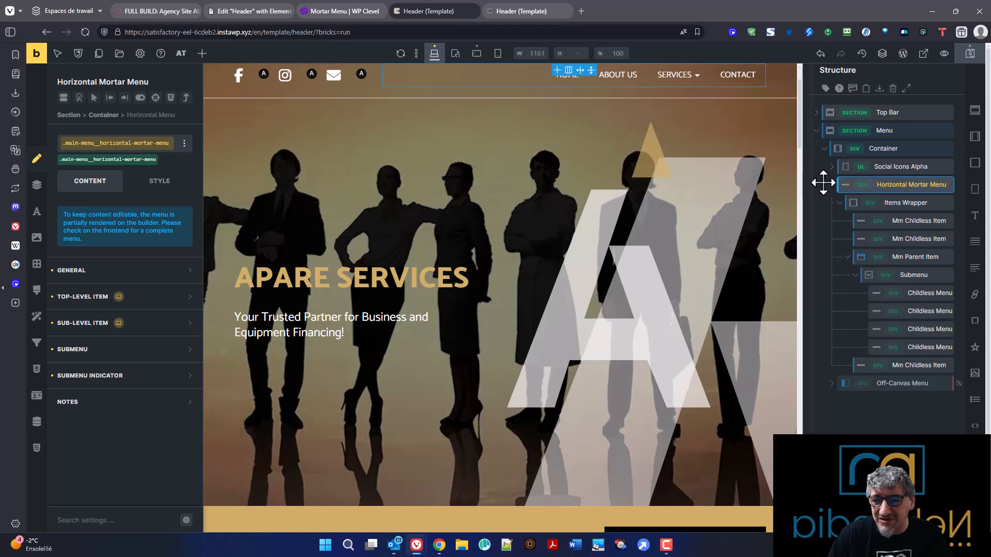
Switch the canvas to the mobile landscape breakpoint, select the Off-Canvas Menu and open it with its MENU toggle.
left_click(474, 57)
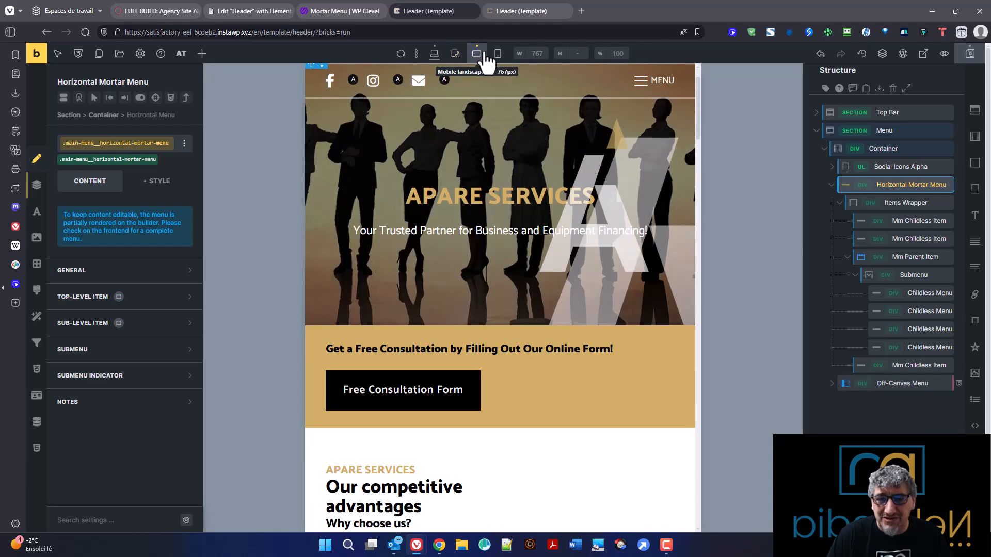
left_click(832, 184)
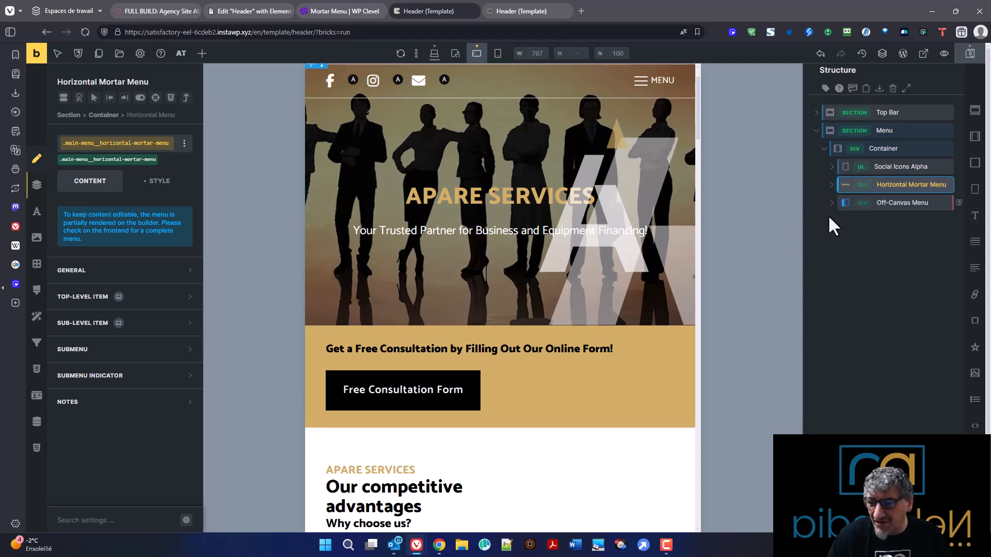
left_click(846, 204)
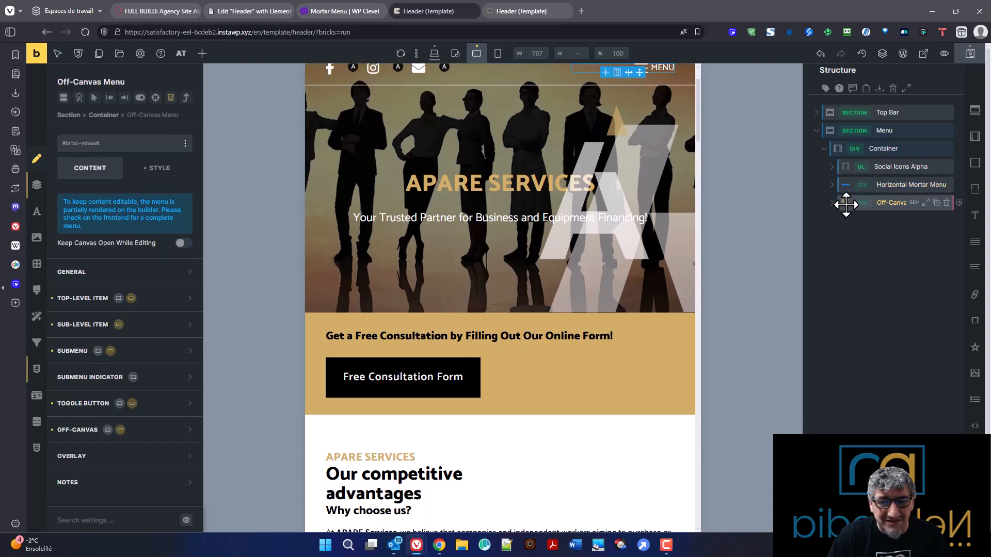
scroll(640, 248, "up", 2)
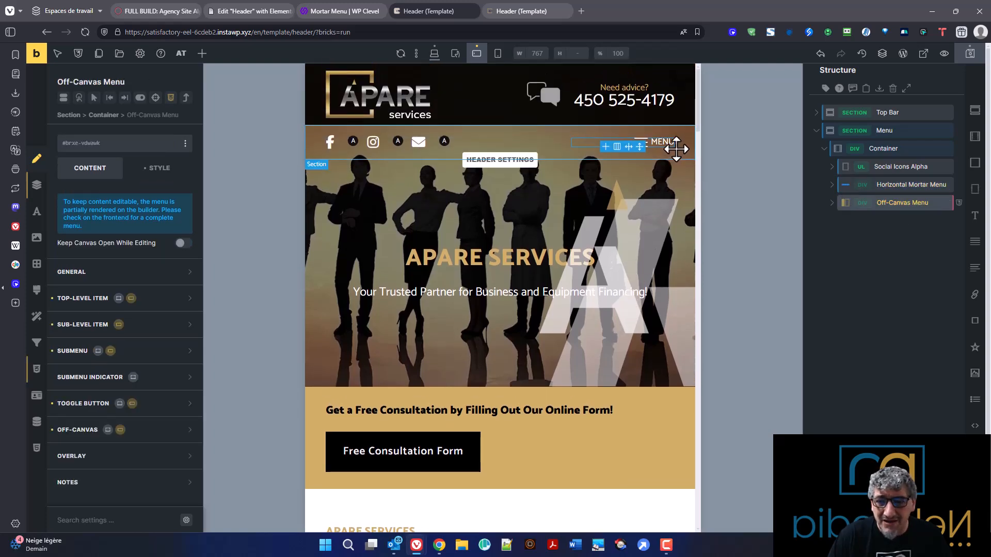
left_click(659, 147)
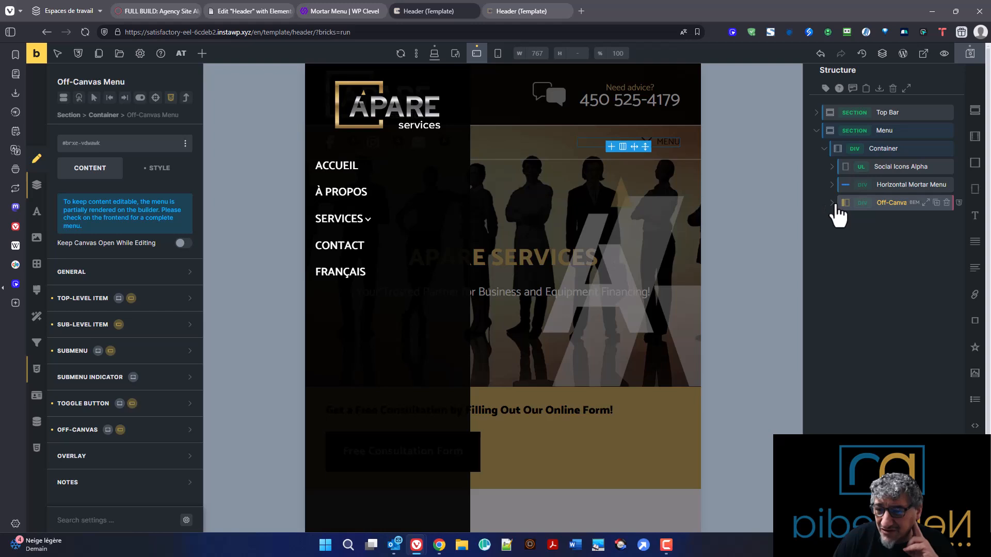
Assign the "principal - A..." WordPress menu to the Off-Canvas Menu's Items Wrapper and expand the wrapper in the structure.
left_click(832, 202)
left_click(853, 239)
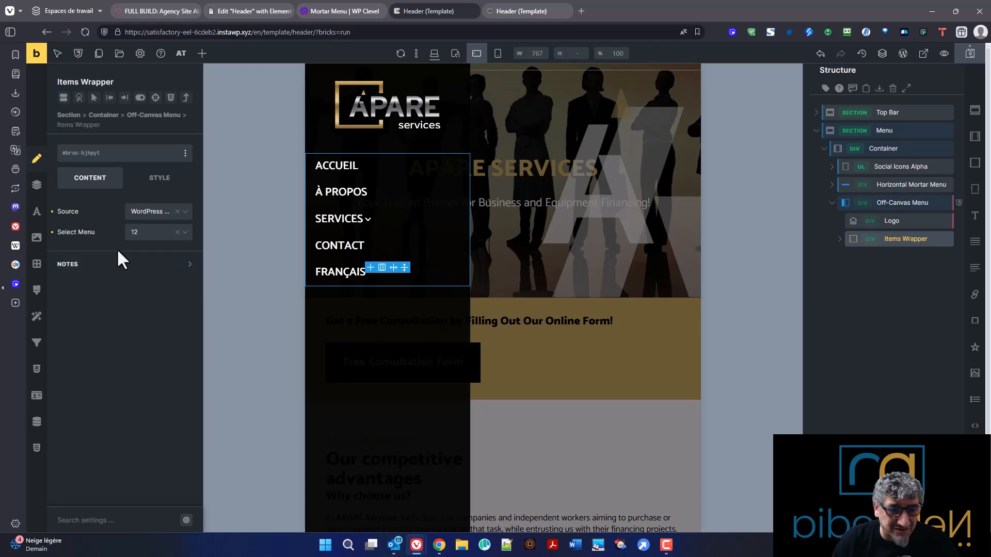
left_click(144, 242)
left_click(154, 267)
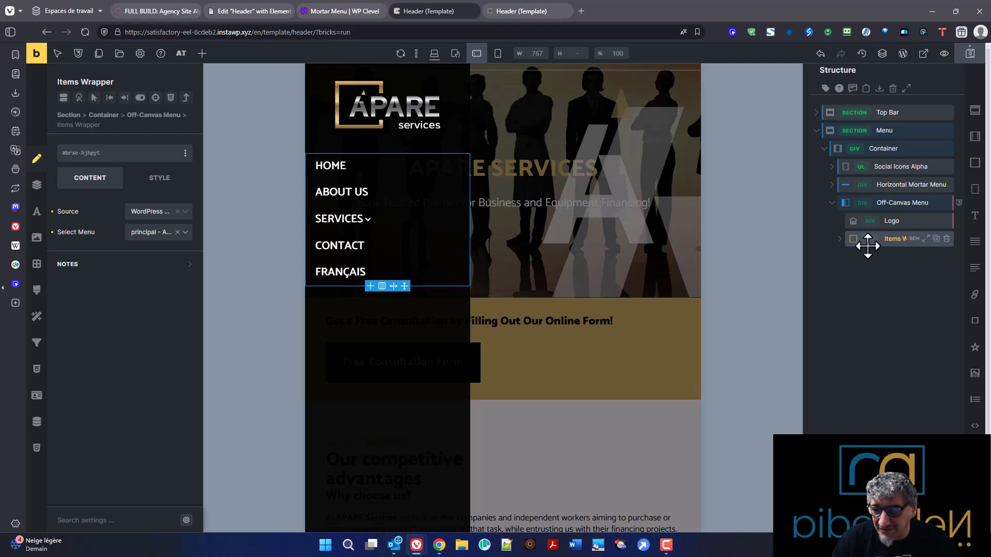
left_click(839, 238)
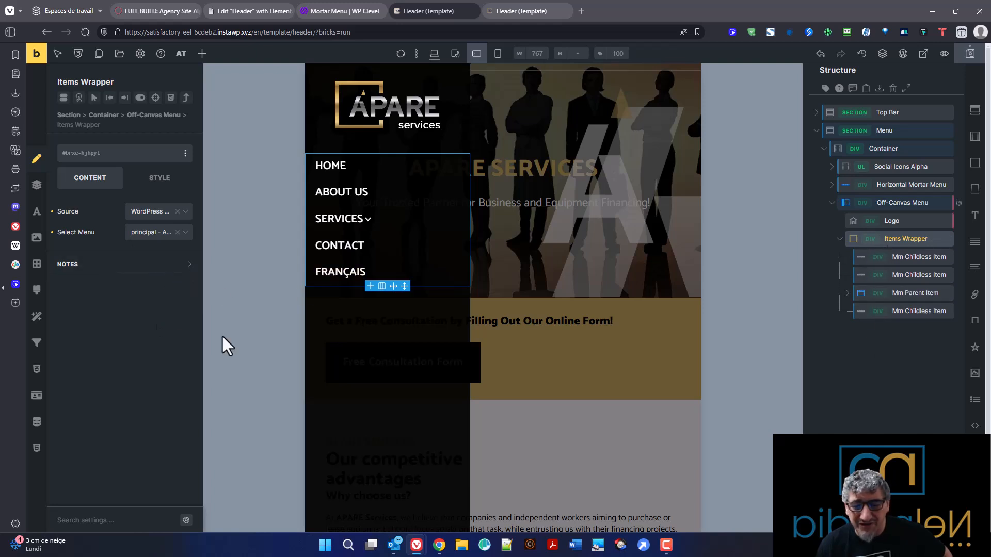
left_click(839, 240)
left_click(839, 240)
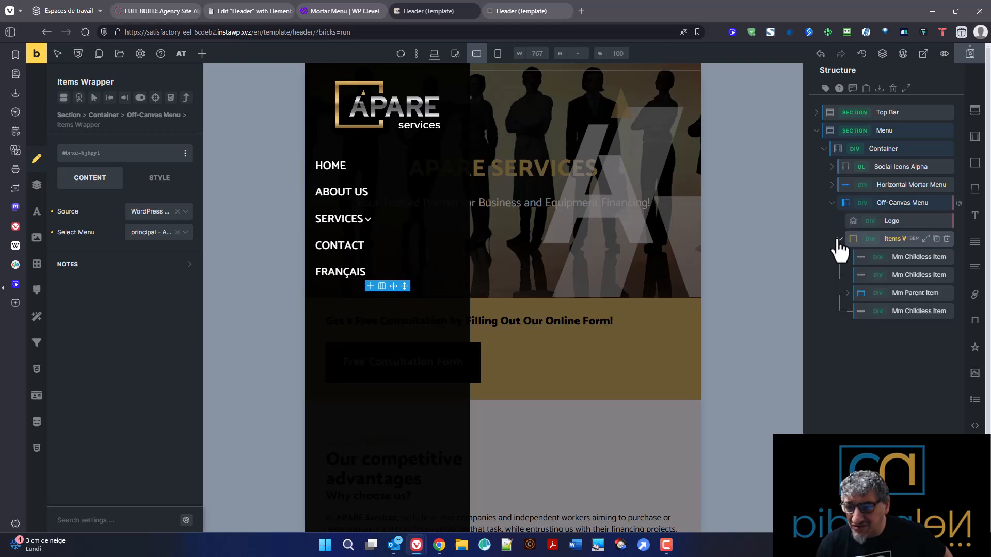
Preview the Services submenu expanding inside the open off-canvas menu.
left_click(846, 202)
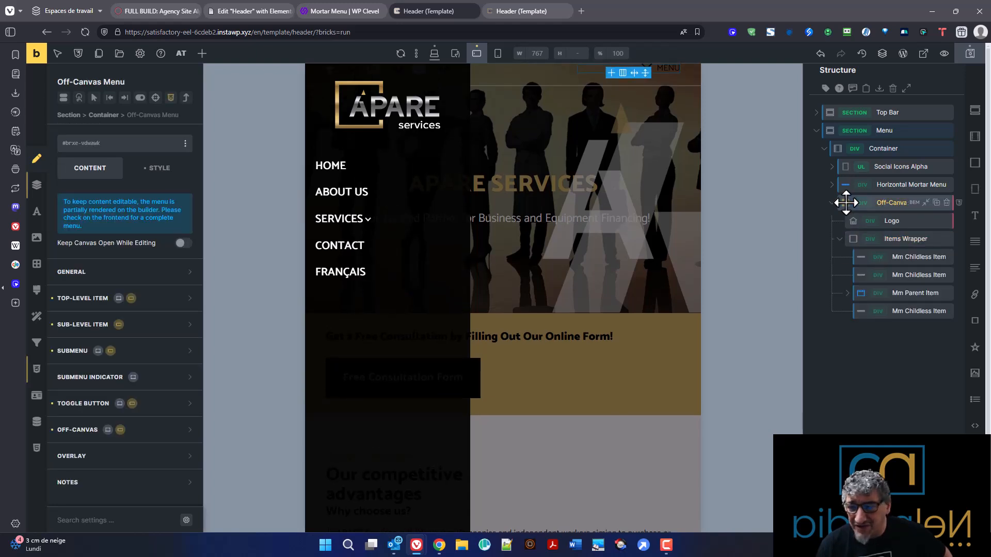
left_click(345, 225)
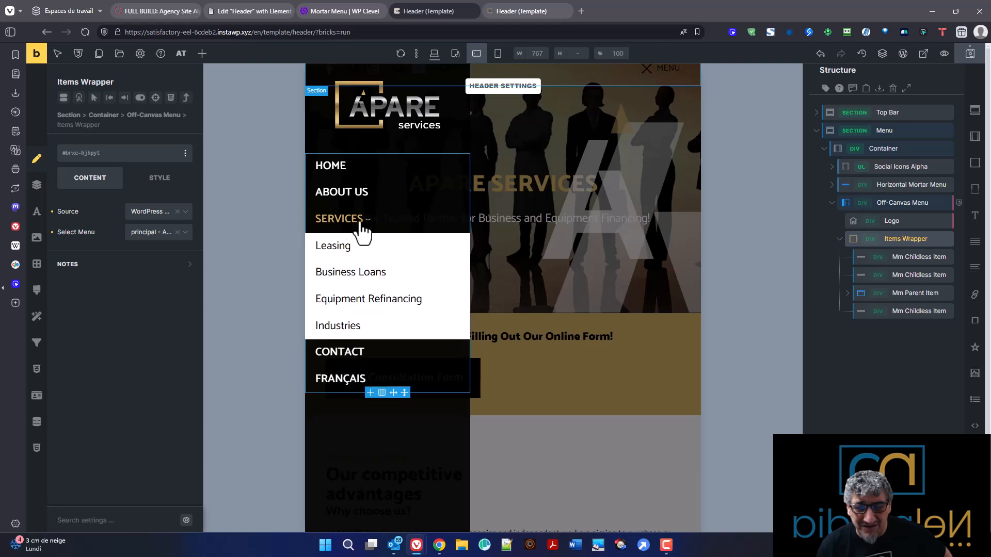
left_click(369, 230)
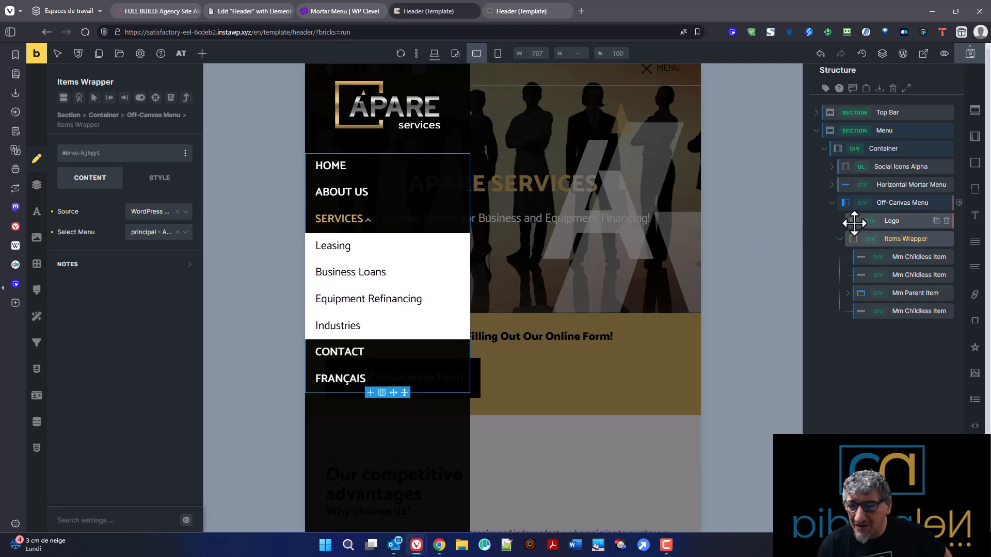
Review the Off-Canvas Menu's Toggle Button settings, including the Hamburger Icon options, and save the template.
left_click(846, 202)
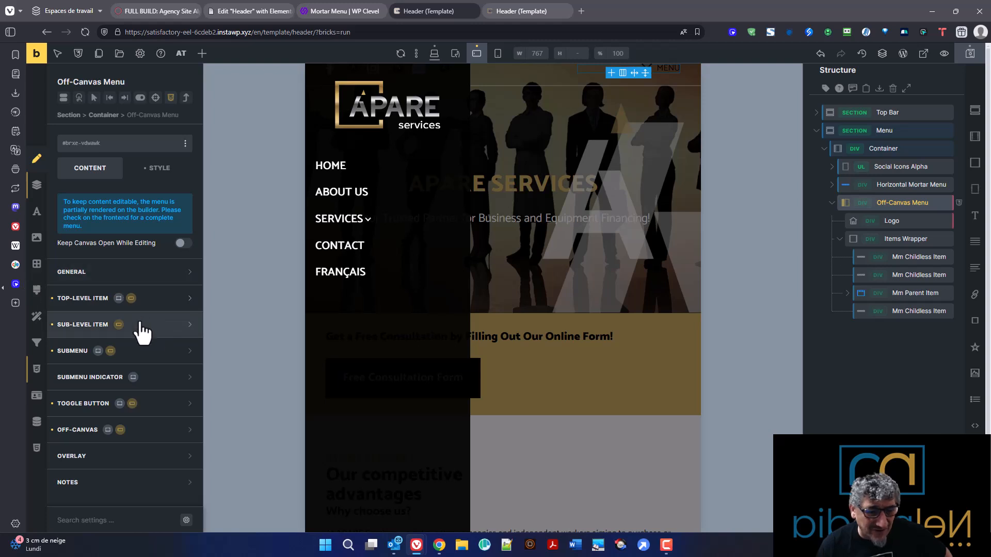
left_click(141, 409)
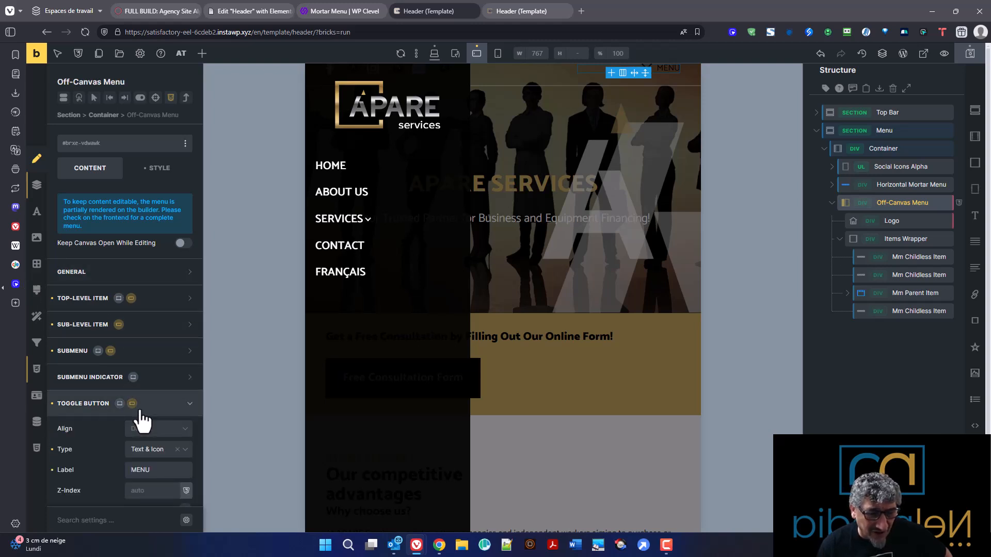
scroll(123, 372, "down", 4)
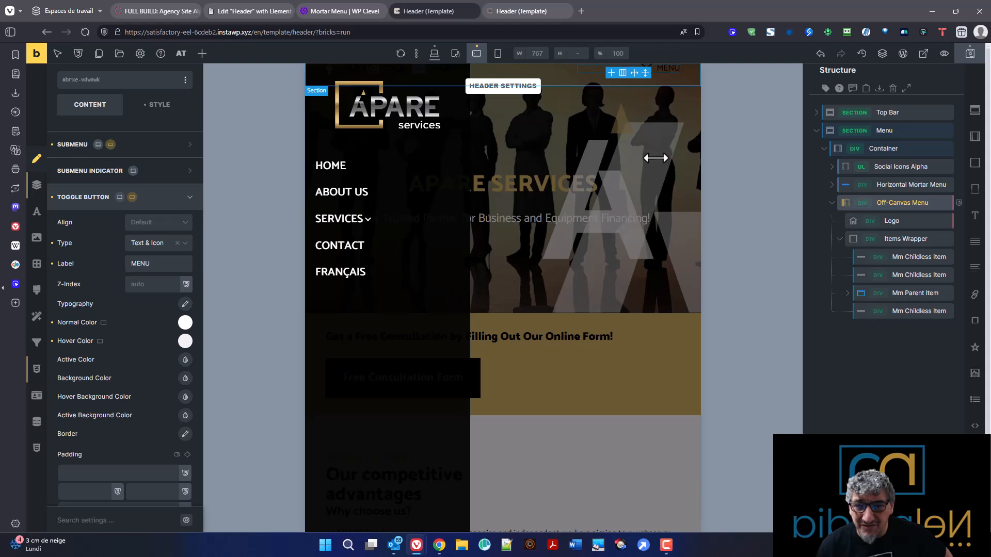
key("ctrl+s")
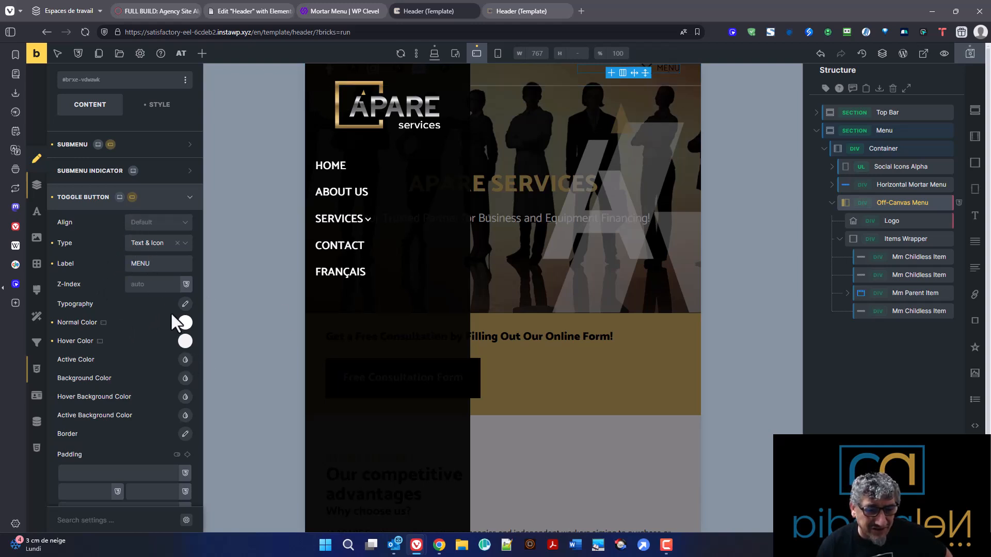
scroll(159, 407, "down", 5)
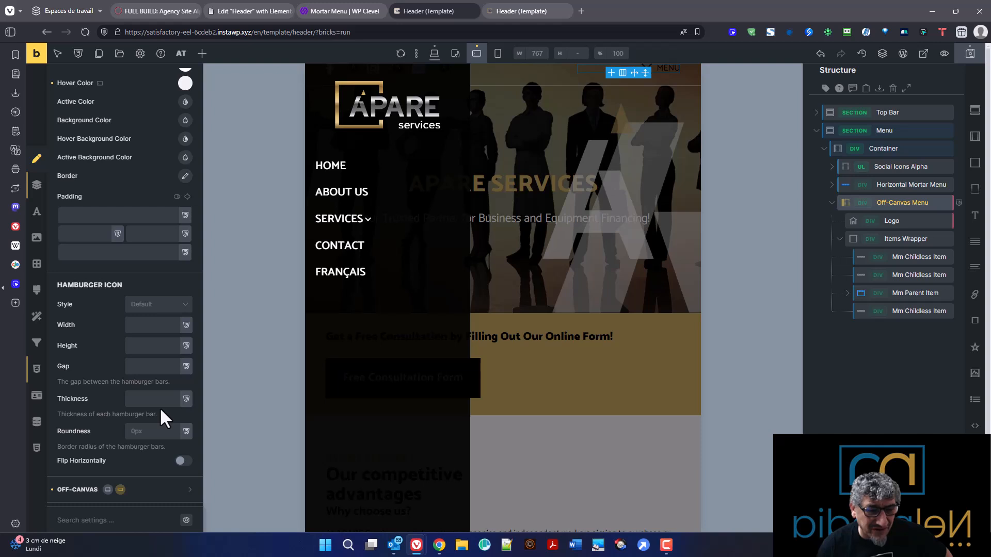
scroll(122, 338, "down", 2)
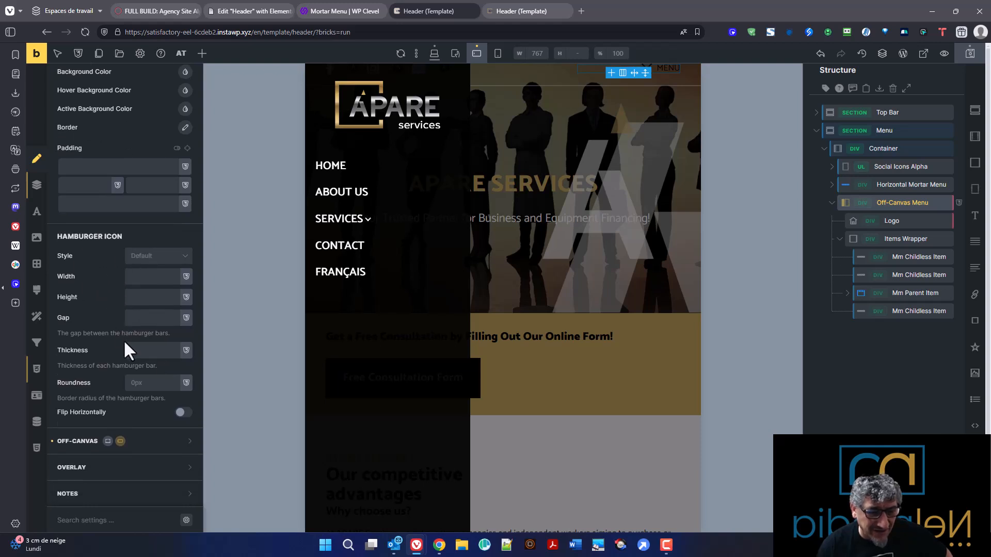
Review the Off-Canvas Menu's Off-Canvas settings, its entrance and exit animations, and its Overlay background option.
left_click(146, 454)
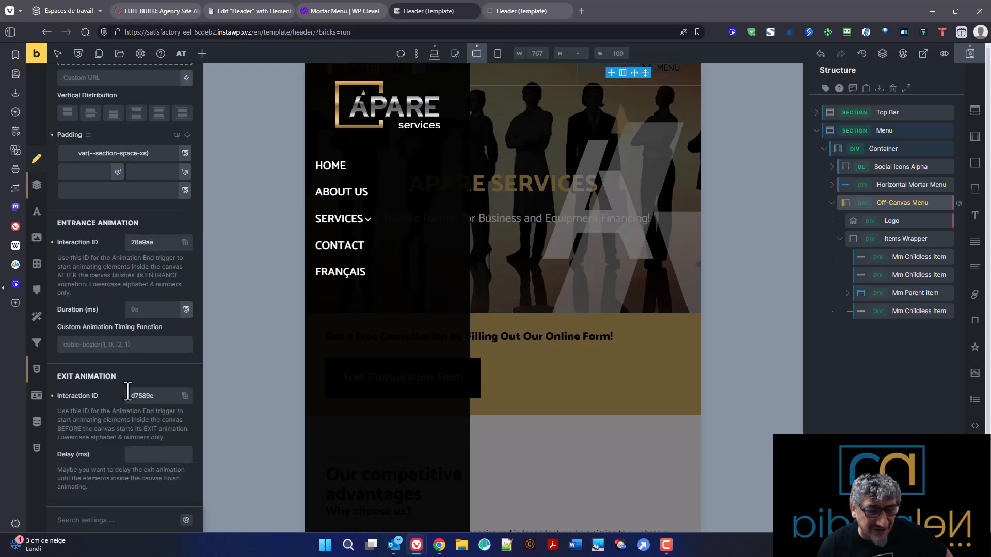
scroll(118, 281, "up", 7)
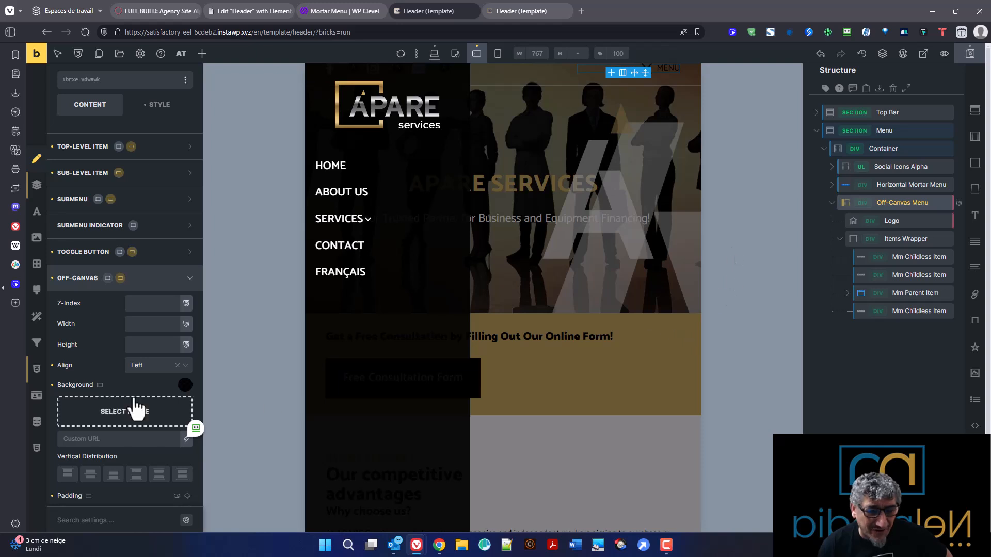
scroll(116, 383, "down", 2)
scroll(115, 388, "down", 6)
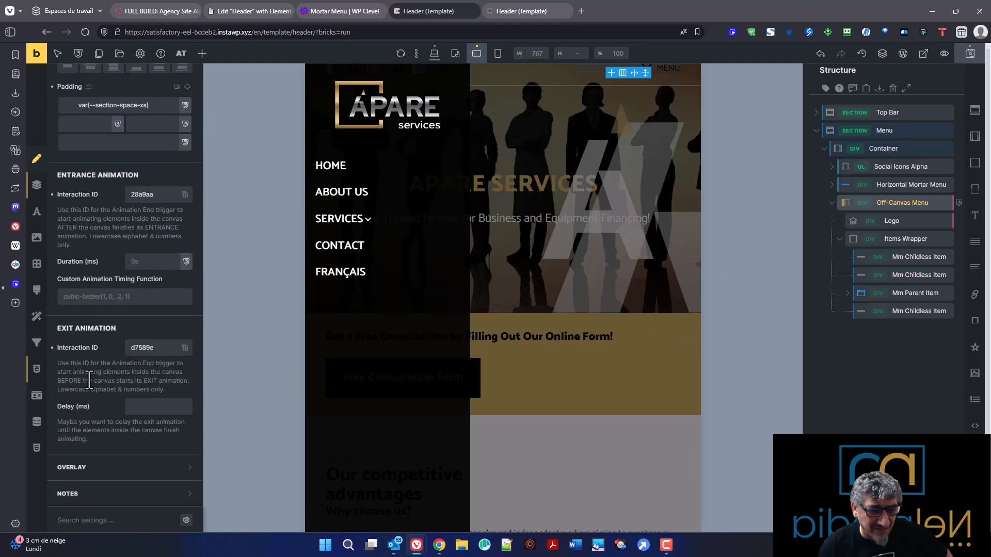
left_click(91, 469)
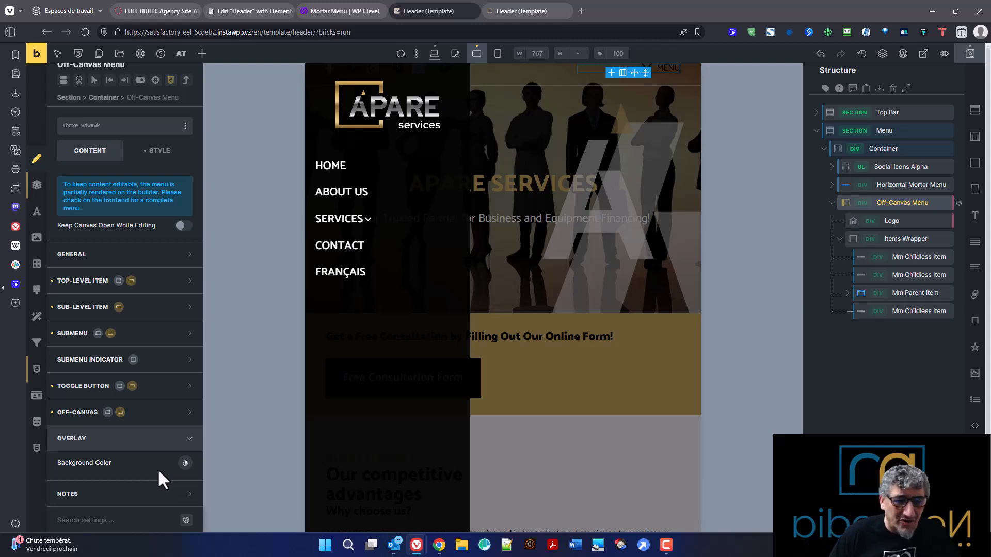
Expand the Services submenu on the canvas and look through the Mortar Menu category of addable elements.
left_click(352, 235)
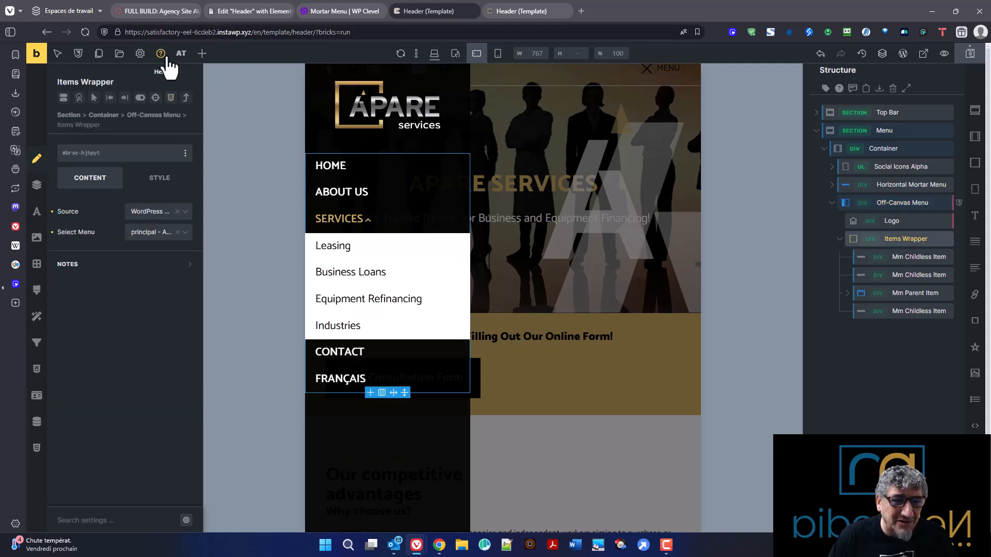
left_click(202, 53)
scroll(98, 438, "down", 3)
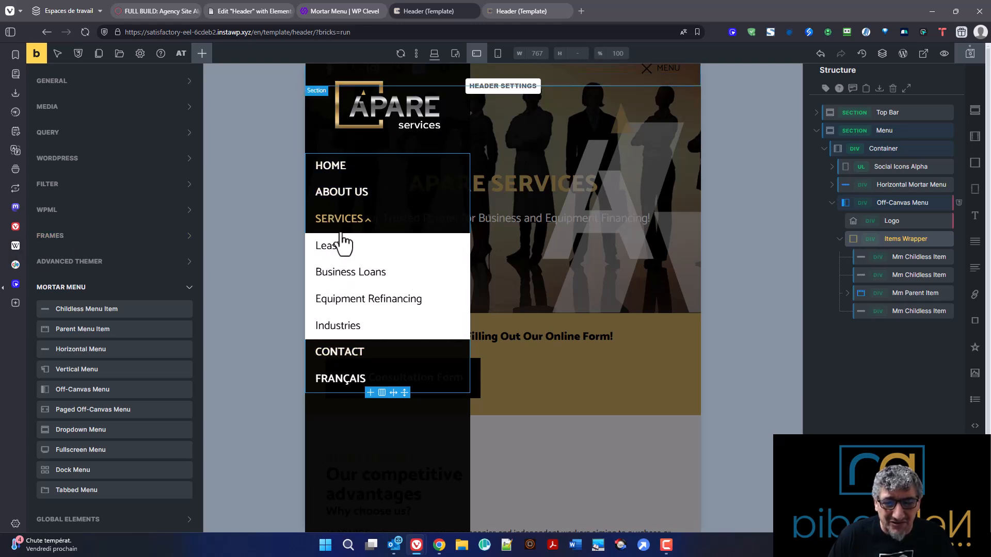
left_click(73, 295)
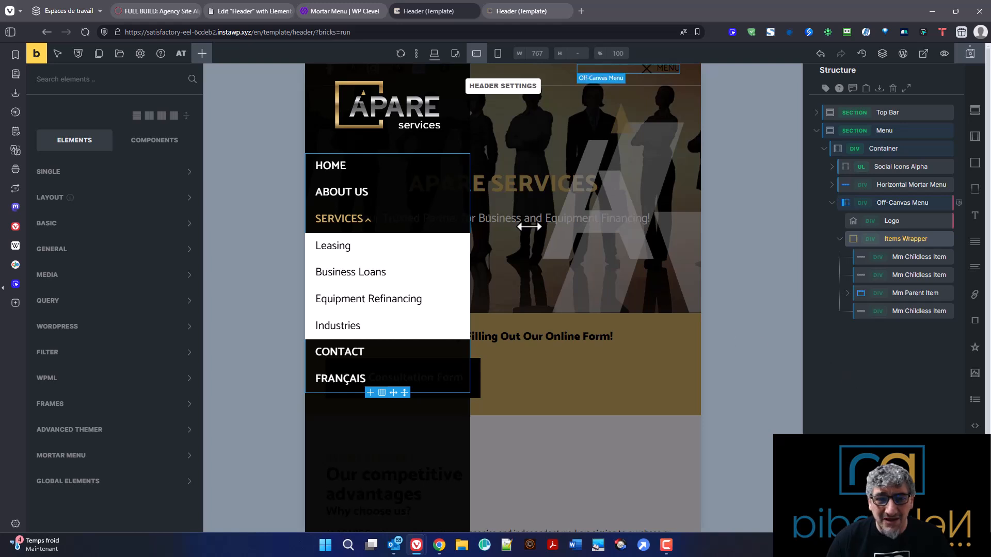
Switch to the Mortar Menu product page and open its purchase plans to examine the Personal plan's site allowance.
left_click(324, 12)
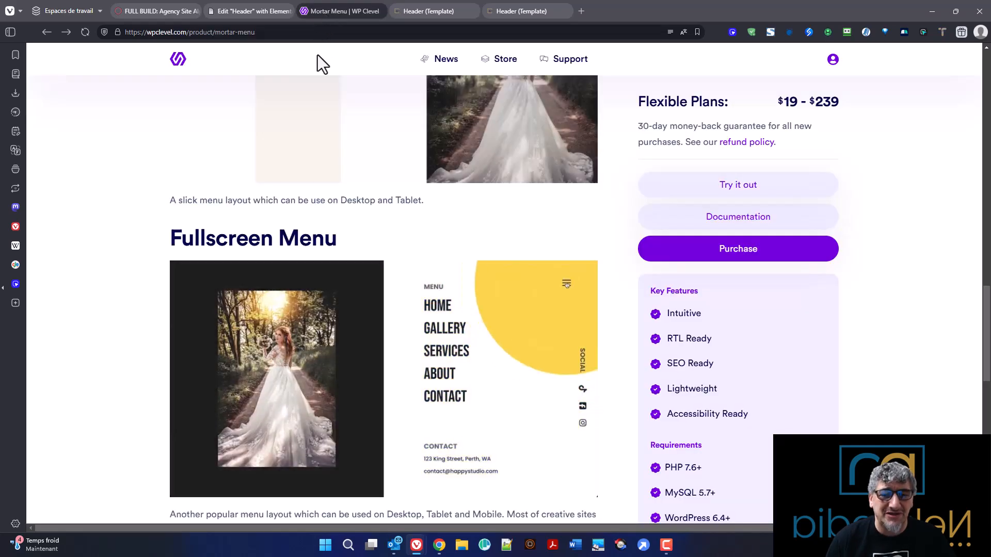
left_click_drag(779, 102, 866, 95)
left_click(834, 140)
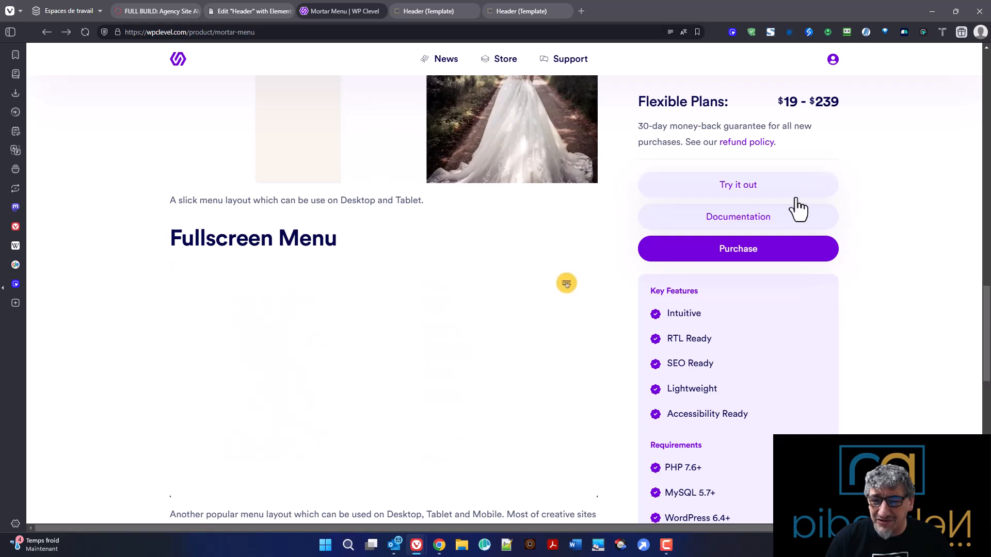
left_click(773, 255)
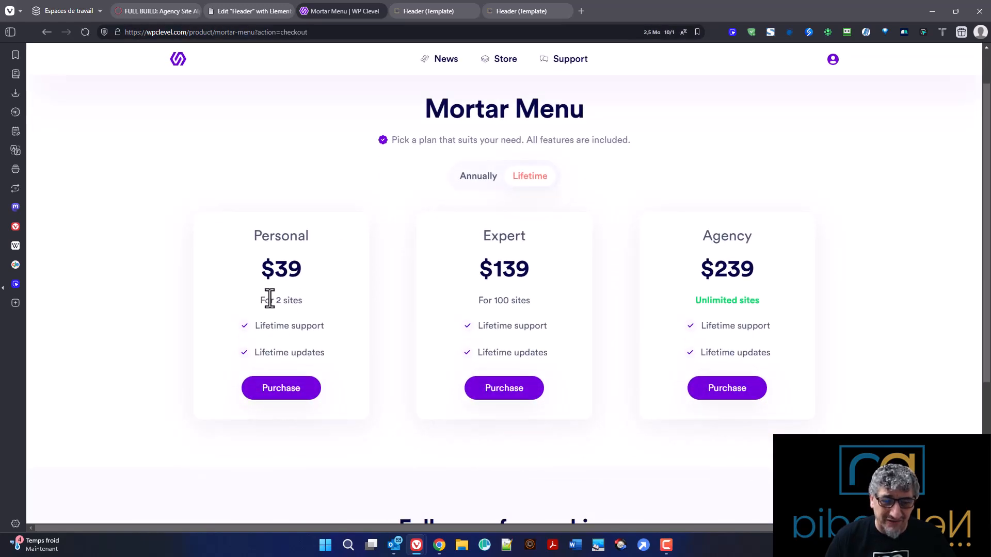
left_click_drag(271, 299, 303, 300)
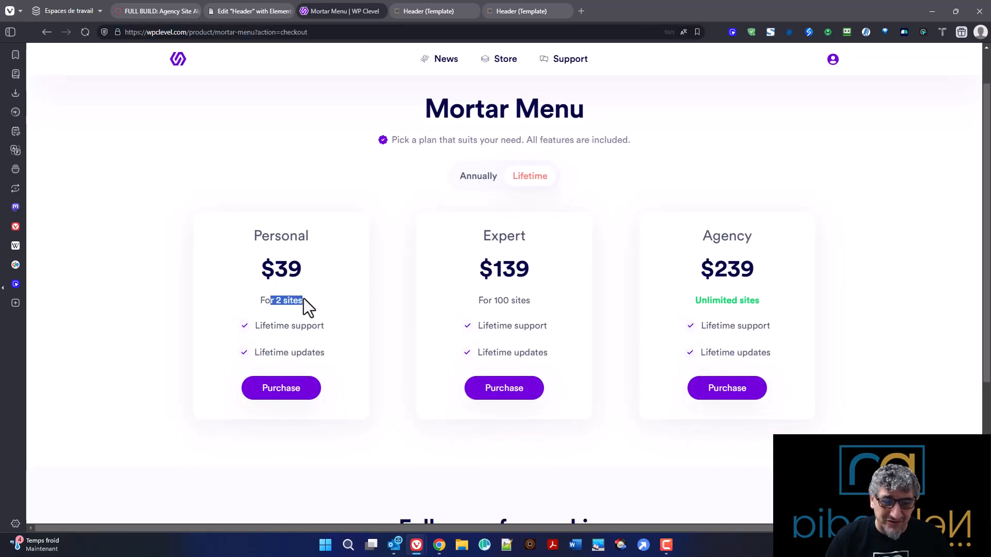
Compare the annual and lifetime prices of the Personal, Expert and Agency plans, finishing on the Lifetime pricing.
left_click(476, 182)
left_click_drag(271, 271, 300, 270)
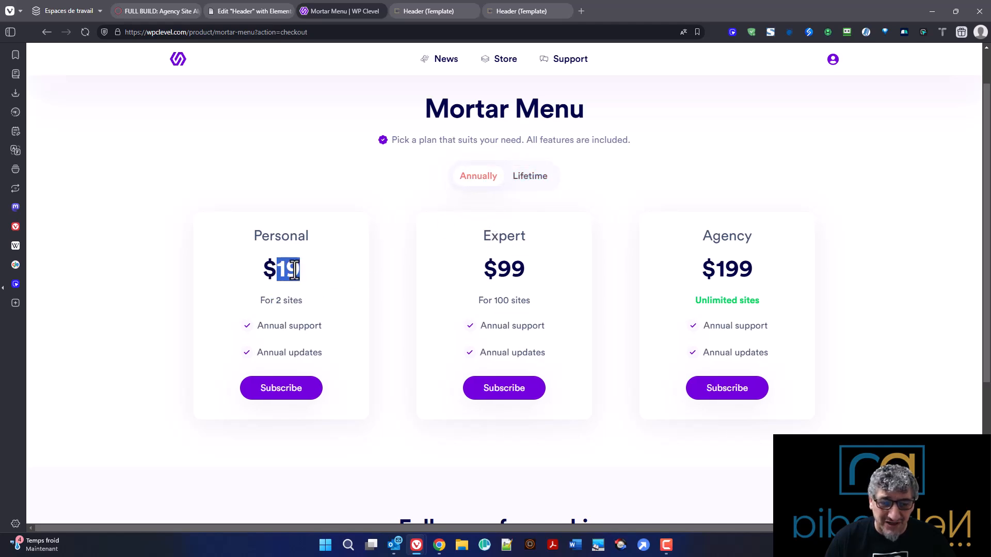
left_click(510, 304)
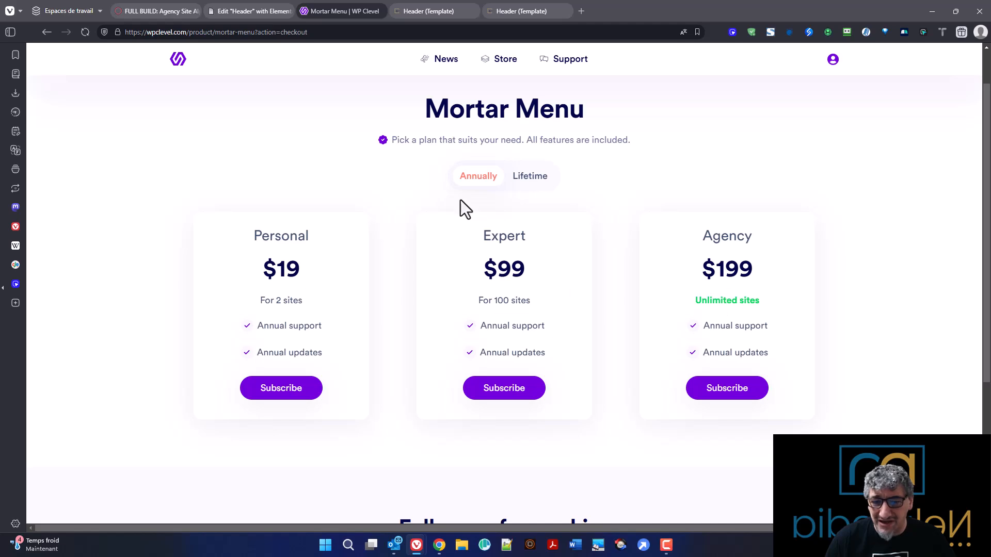
left_click(531, 178)
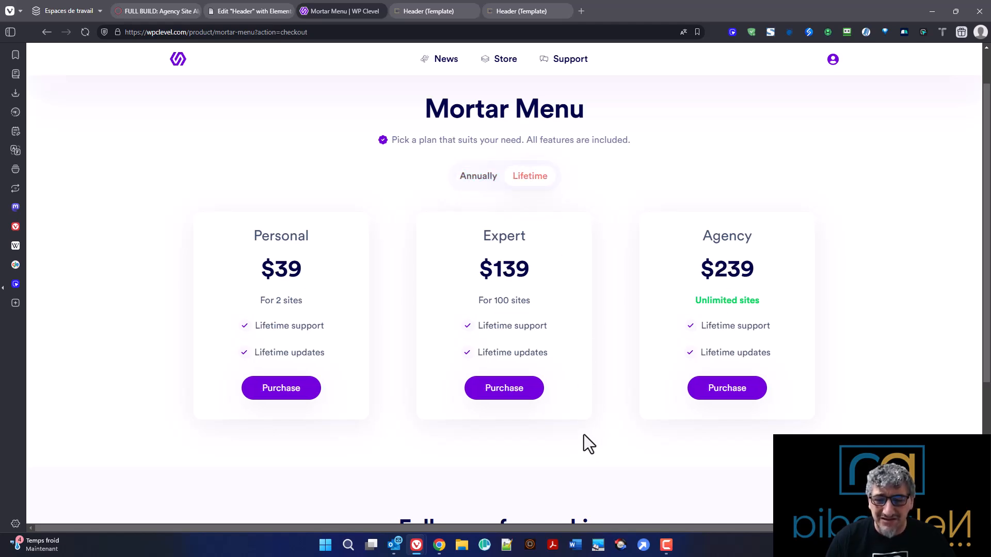
scroll(625, 276, "down", 4)
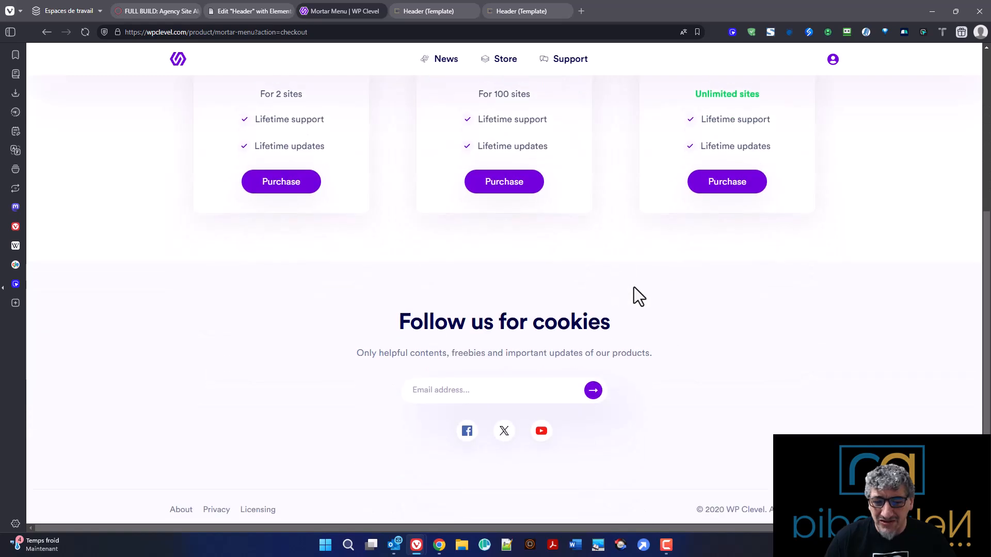
scroll(729, 305, "up", 4)
scroll(683, 293, "up", 2)
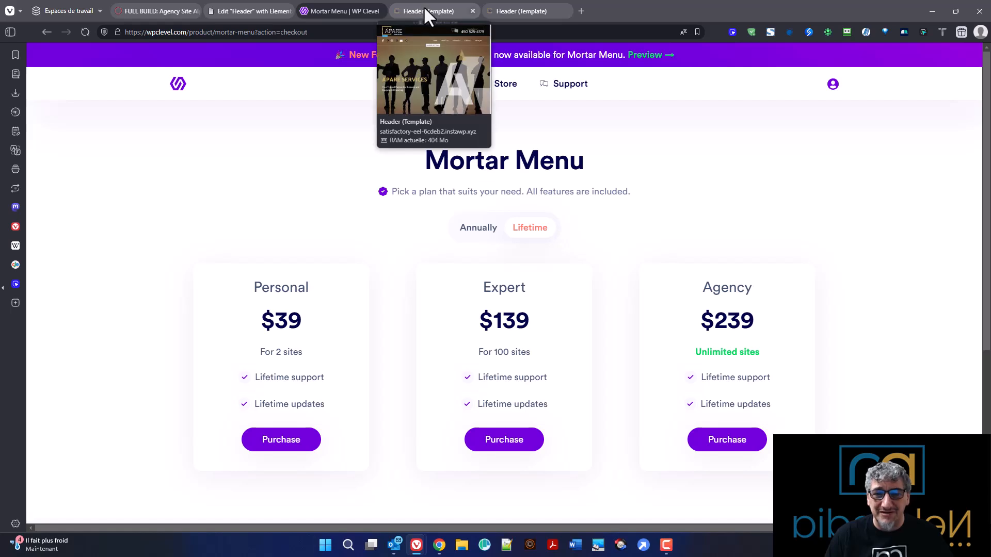
Switch to the Header template's front-end preview to view the finished horizontal menu.
left_click(514, 11)
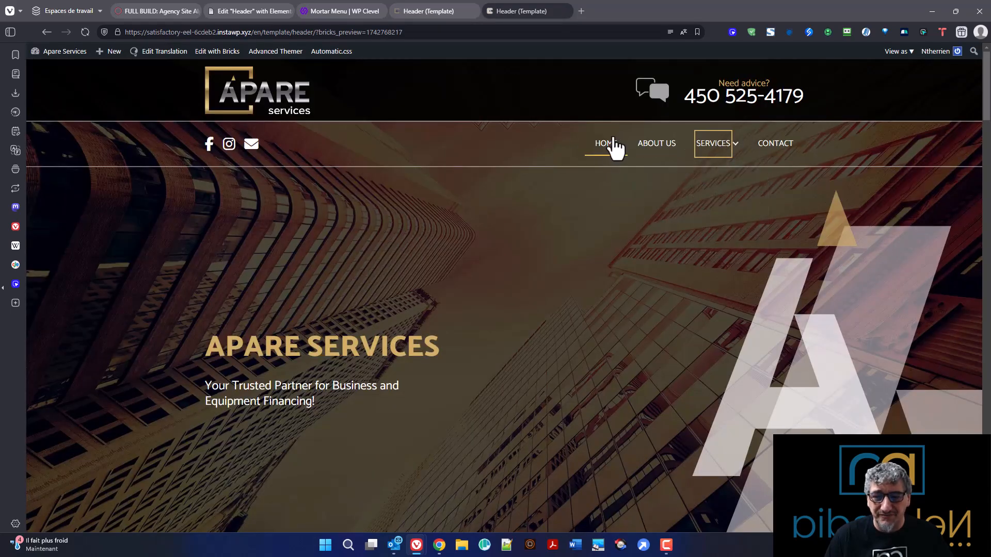